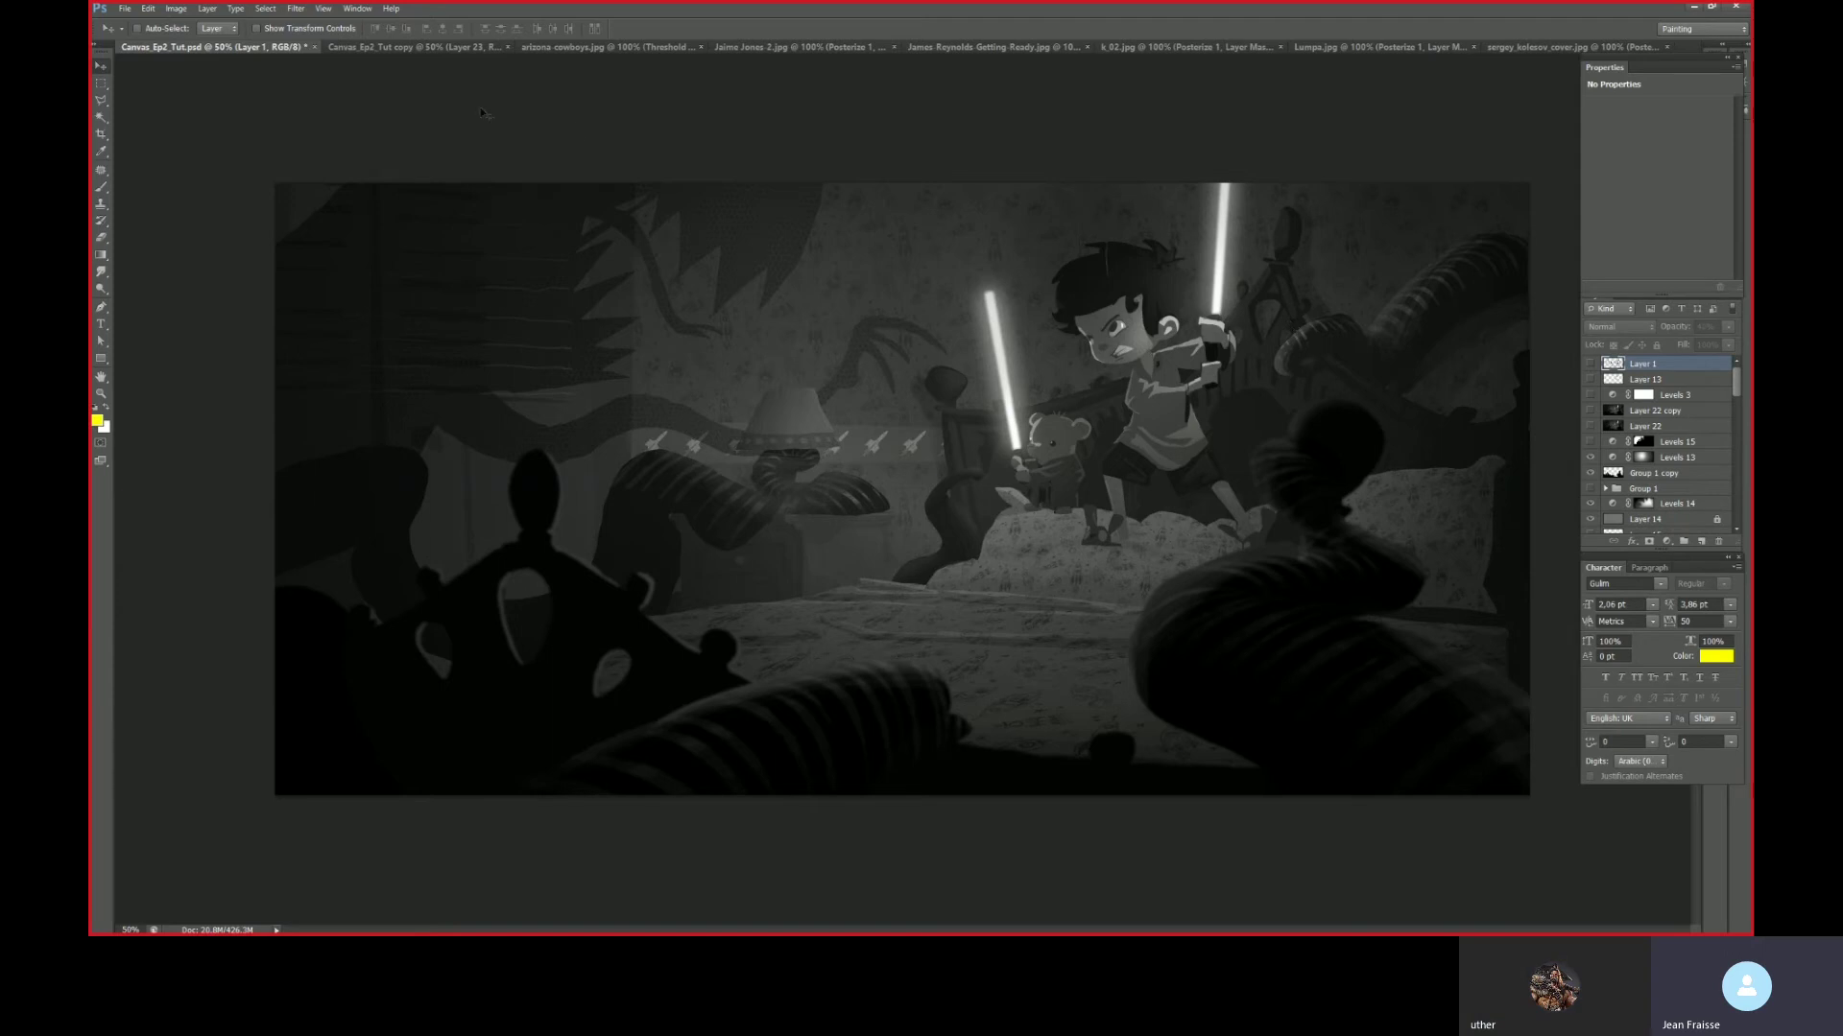
- View the line sketch in the Canvas_Ep2_Tut copy document and return to the finished painting
{"action": "left_click", "coordinate": [416, 48]}
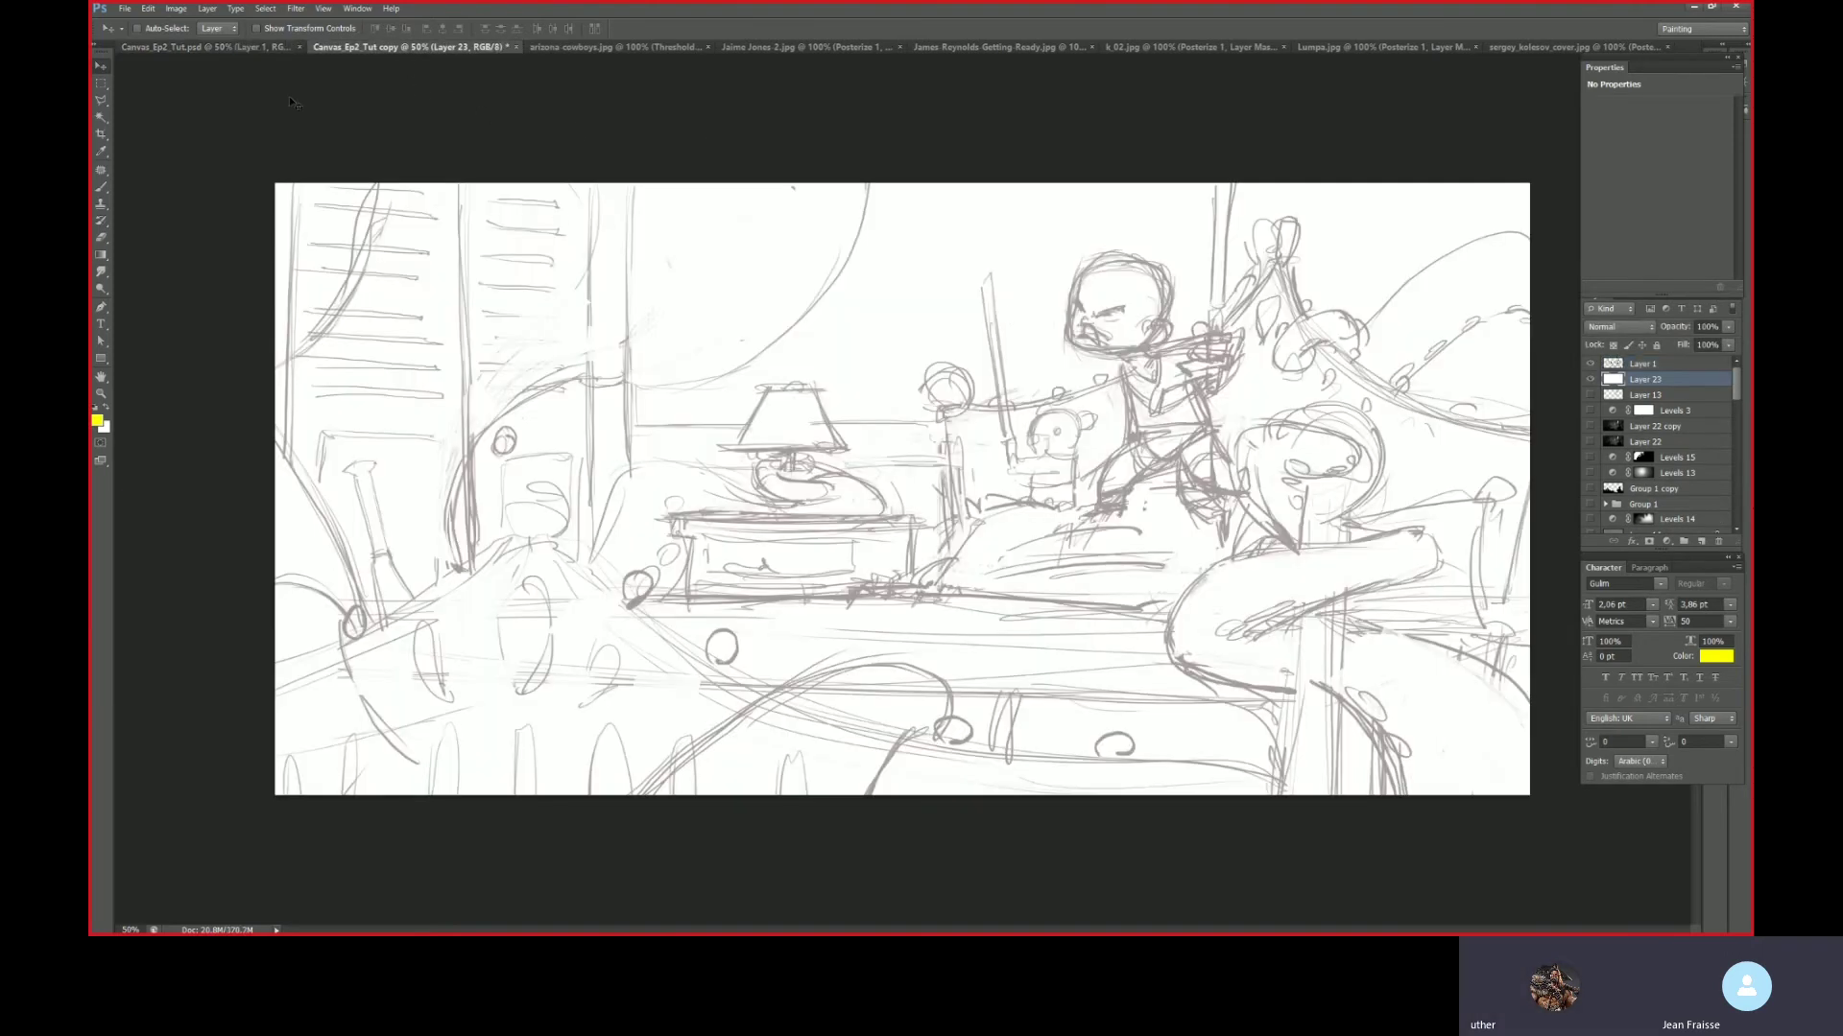
{"action": "left_click", "coordinate": [240, 48]}
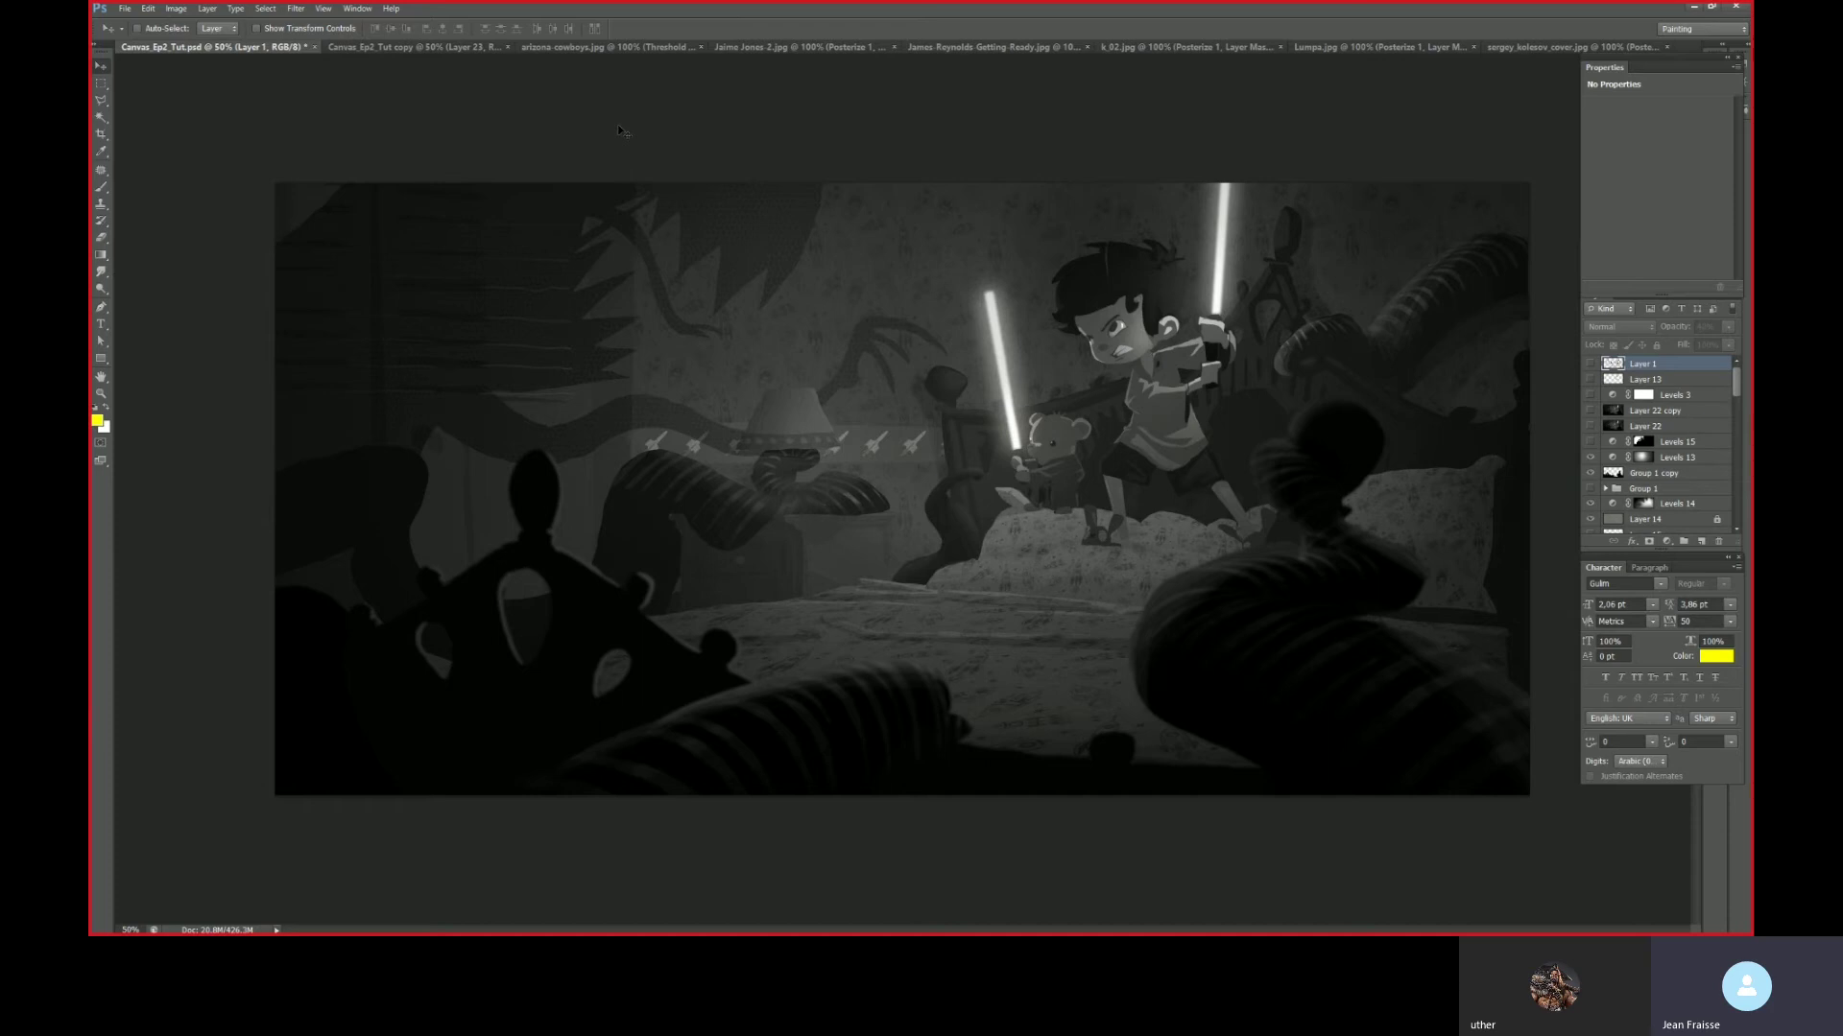
- Switch to the Photoshop window with the Sin título-1 painting and display it in full-screen mode with the menu bar
{"action": "key", "text": "alt+Tab"}
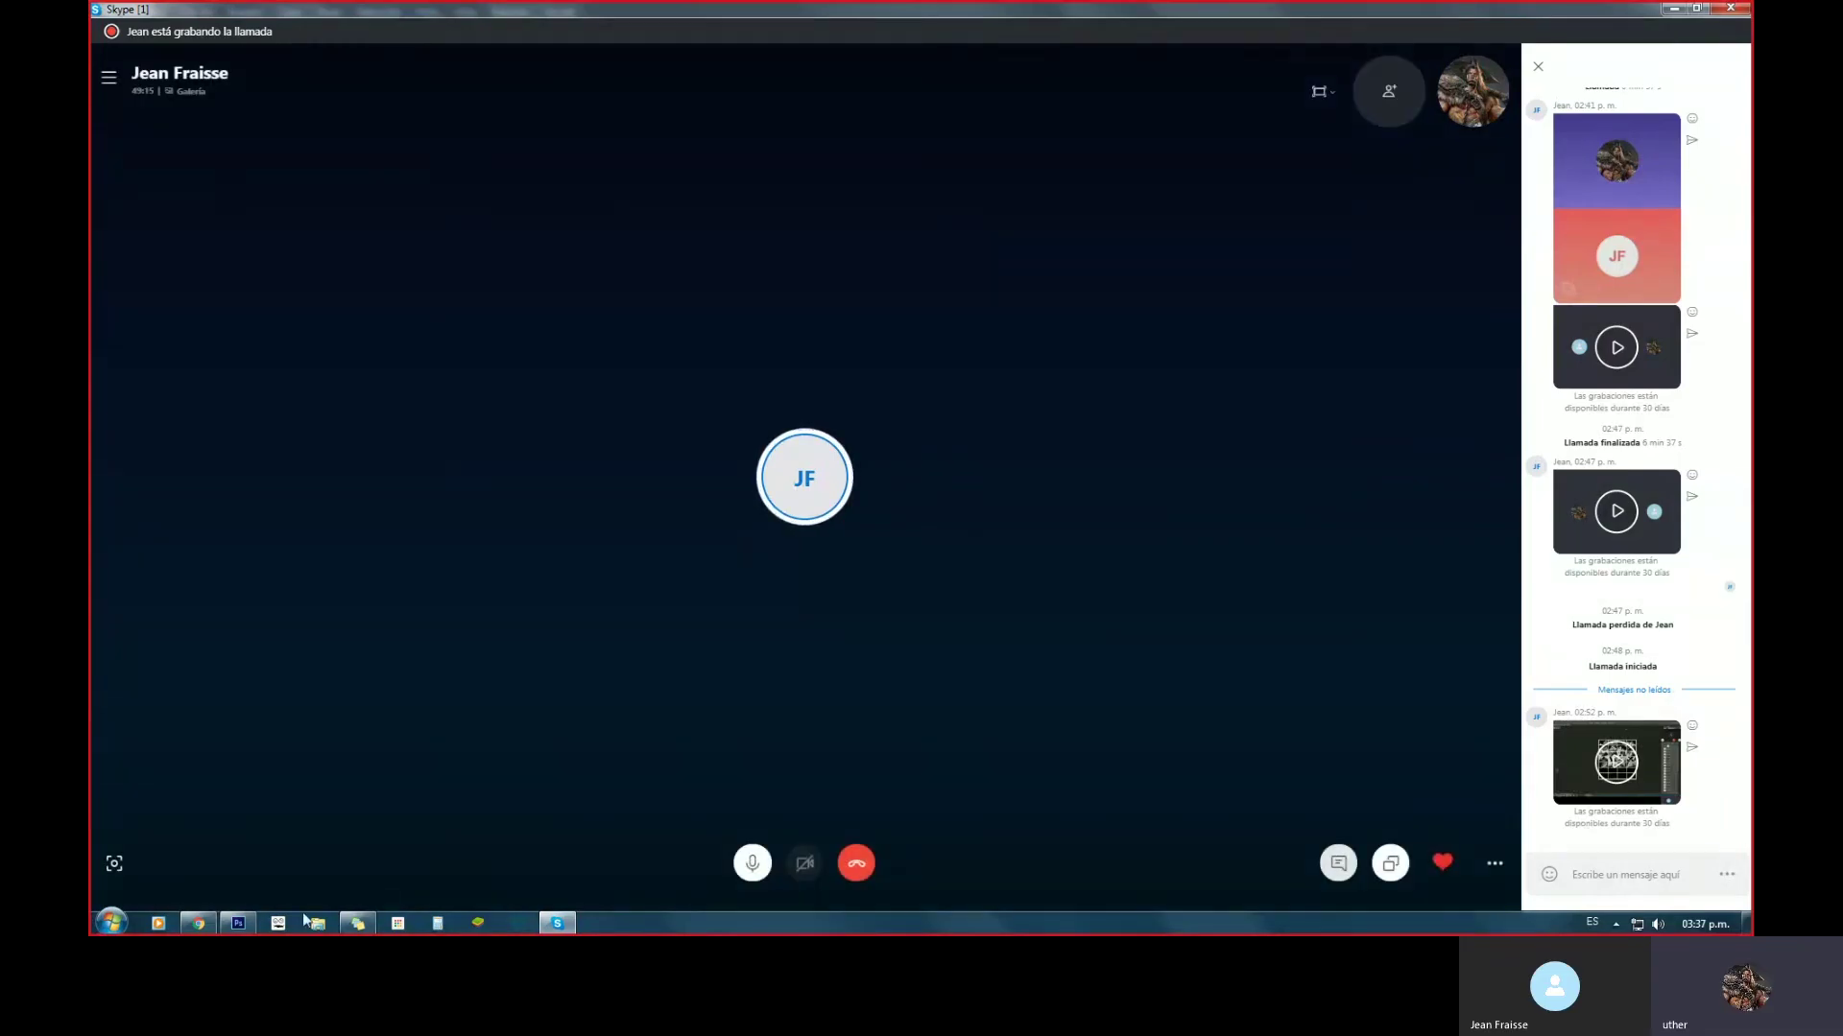
{"action": "left_click", "coordinate": [241, 925]}
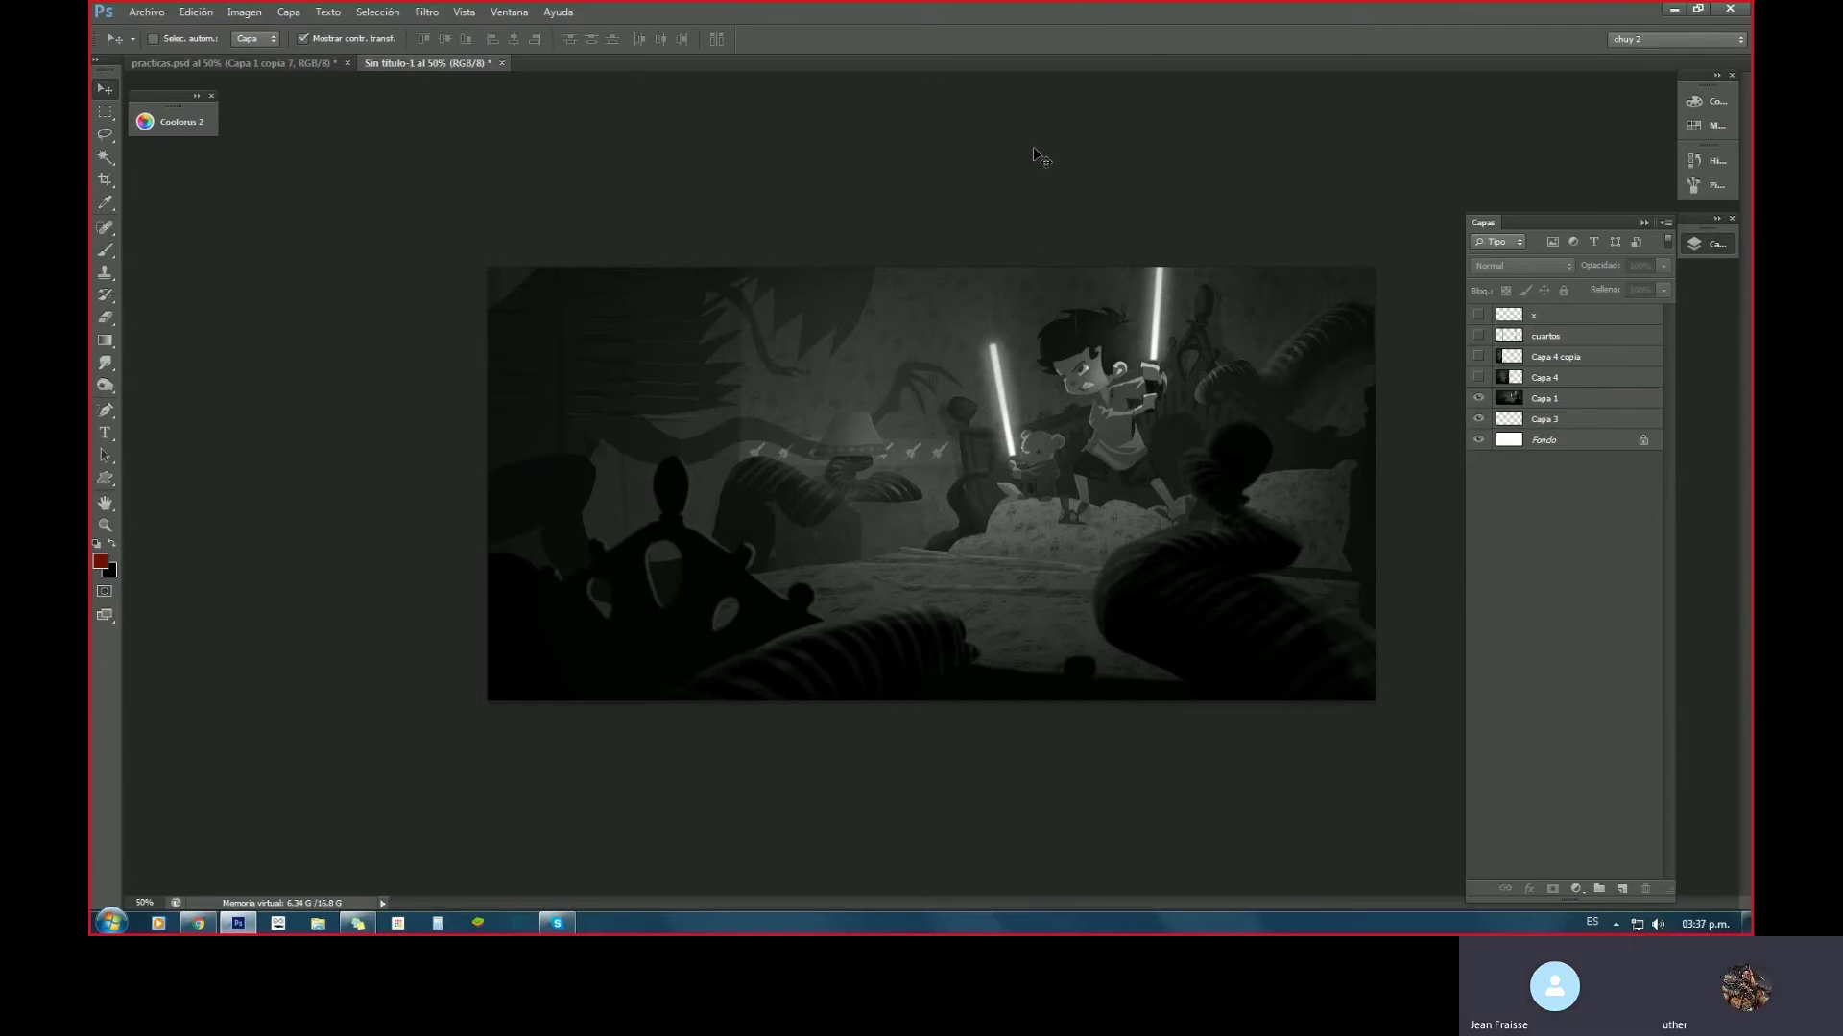
{"action": "key", "text": "f"}
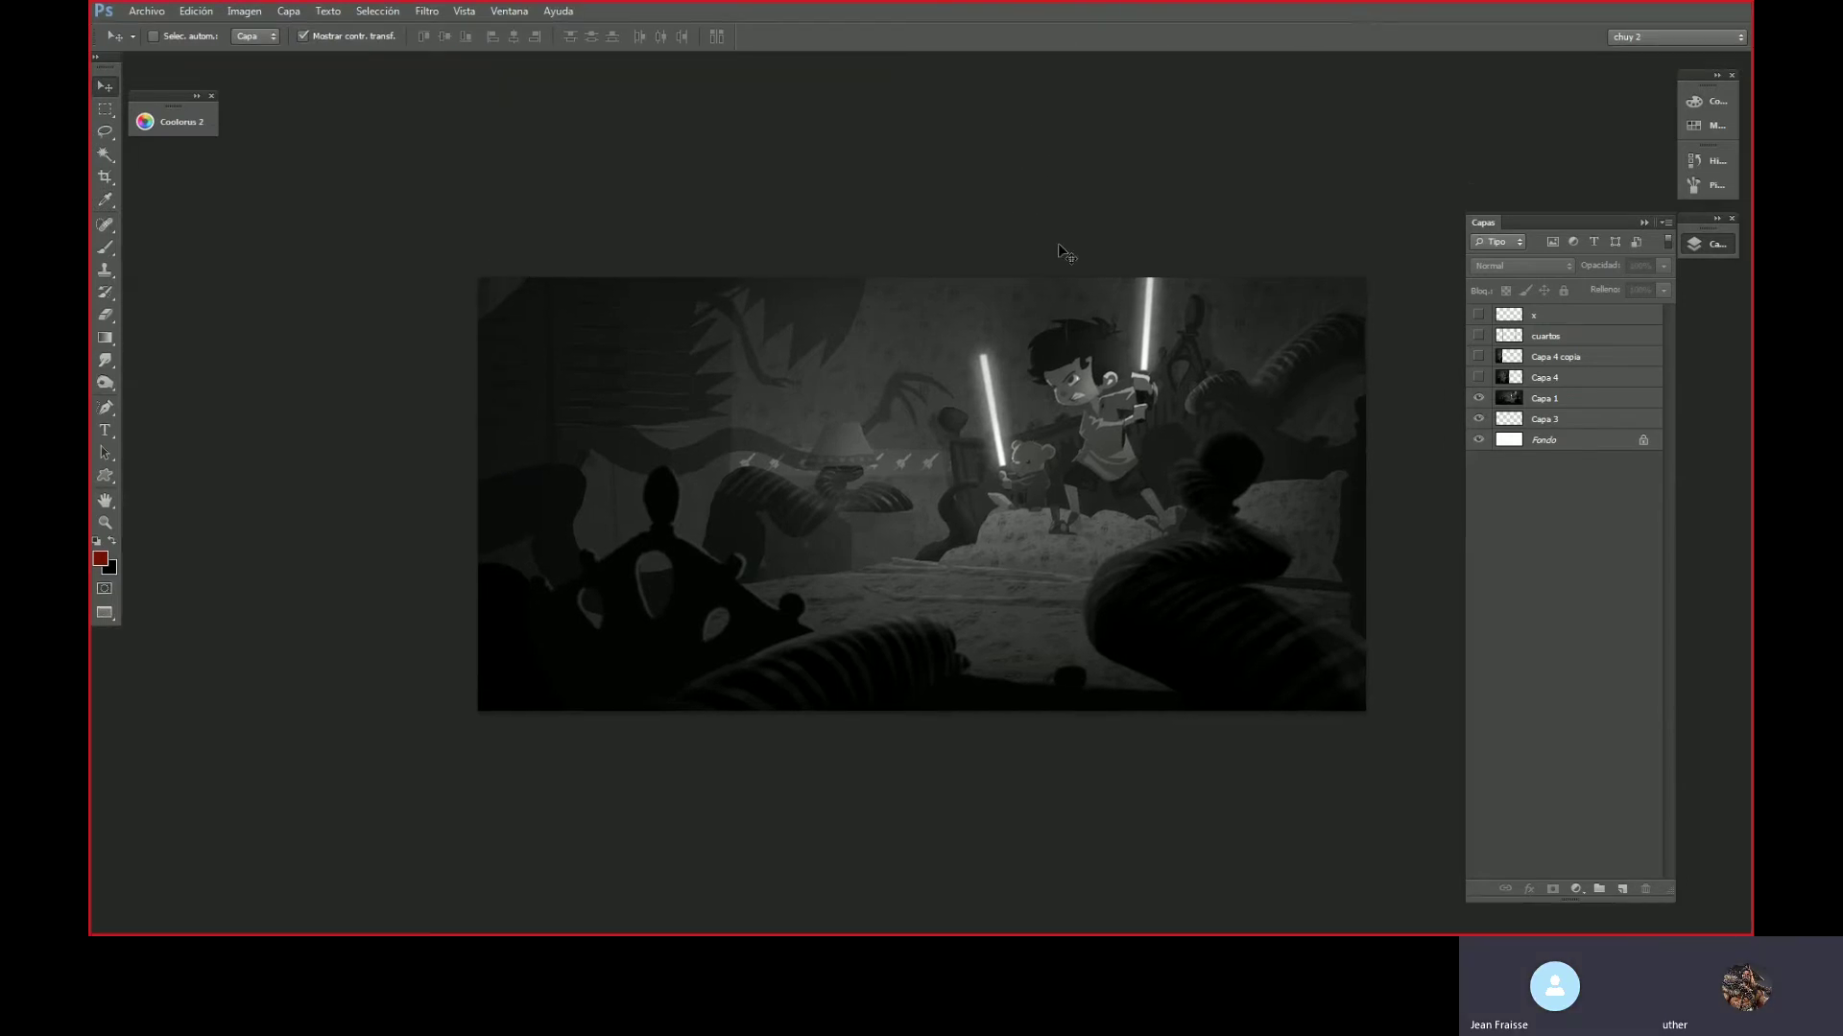
{"action": "left_click_drag", "start_coordinate": [1105, 380], "coordinate": [1035, 327]}
- Show the diagonal guide layer "x" and add a new layer above it, with the Brush tool active
{"action": "key", "text": "z"}
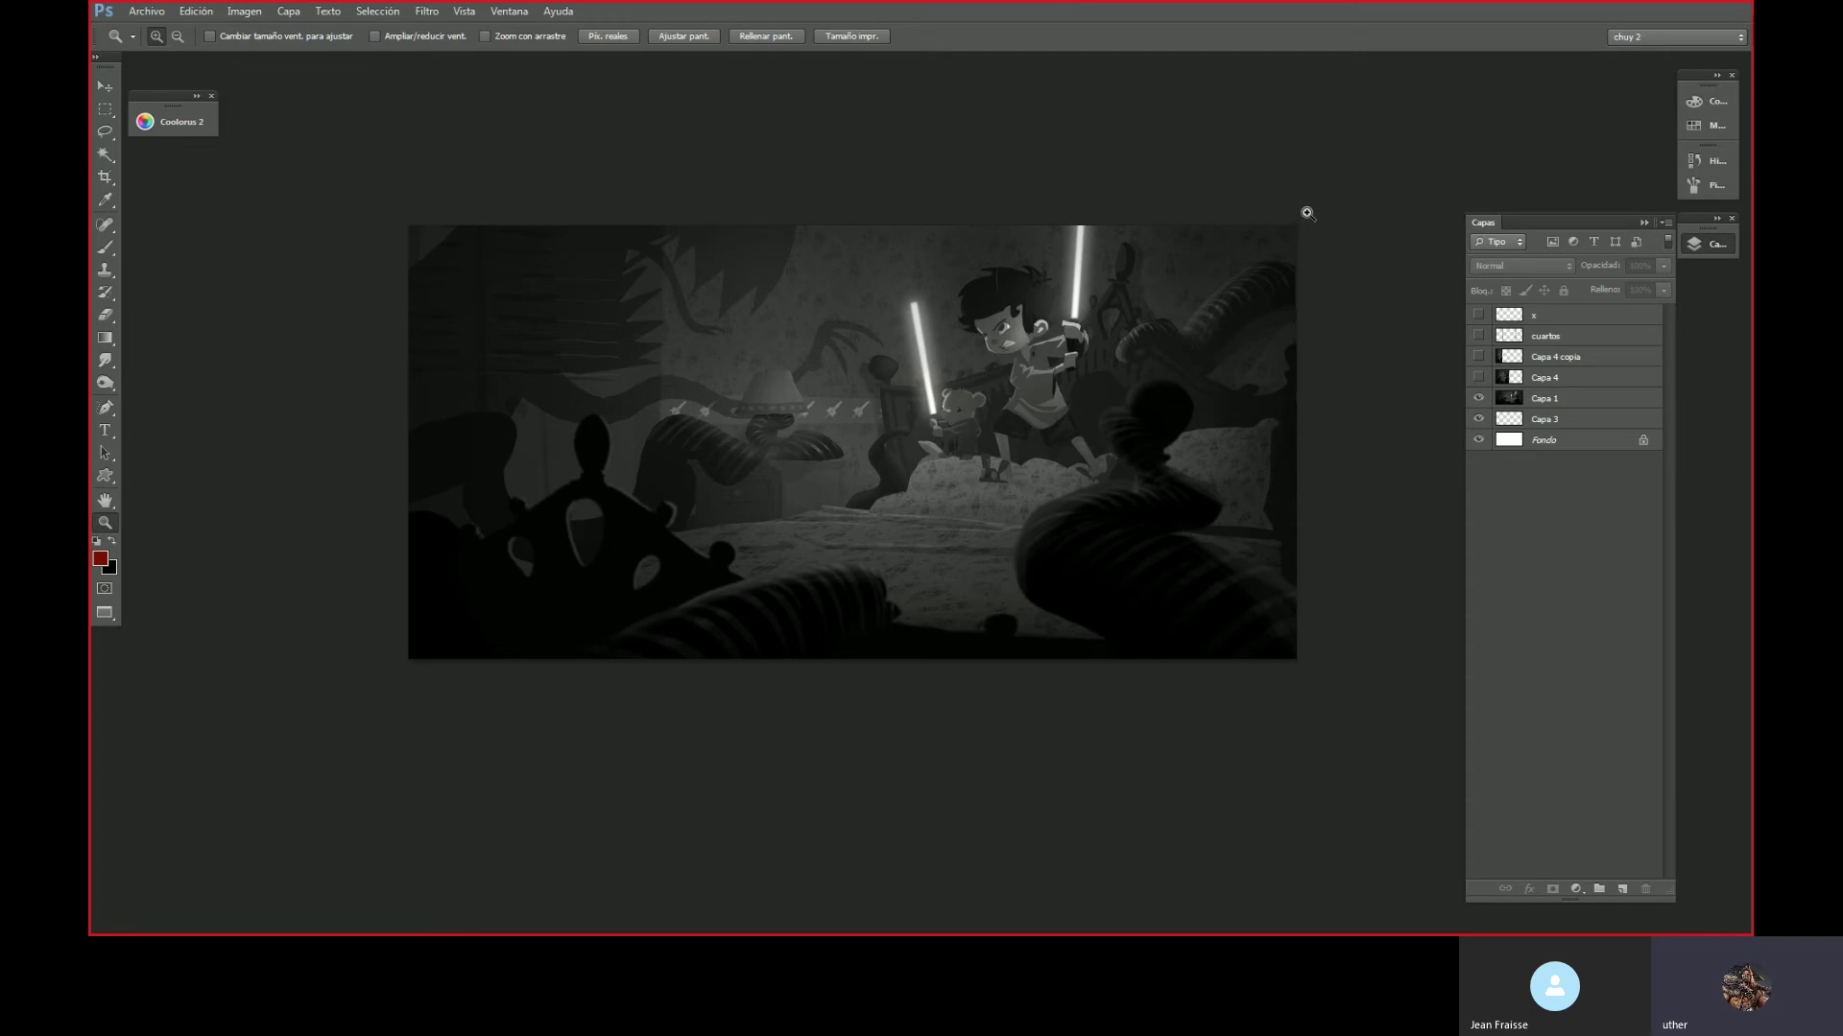
{"action": "key", "text": "b"}
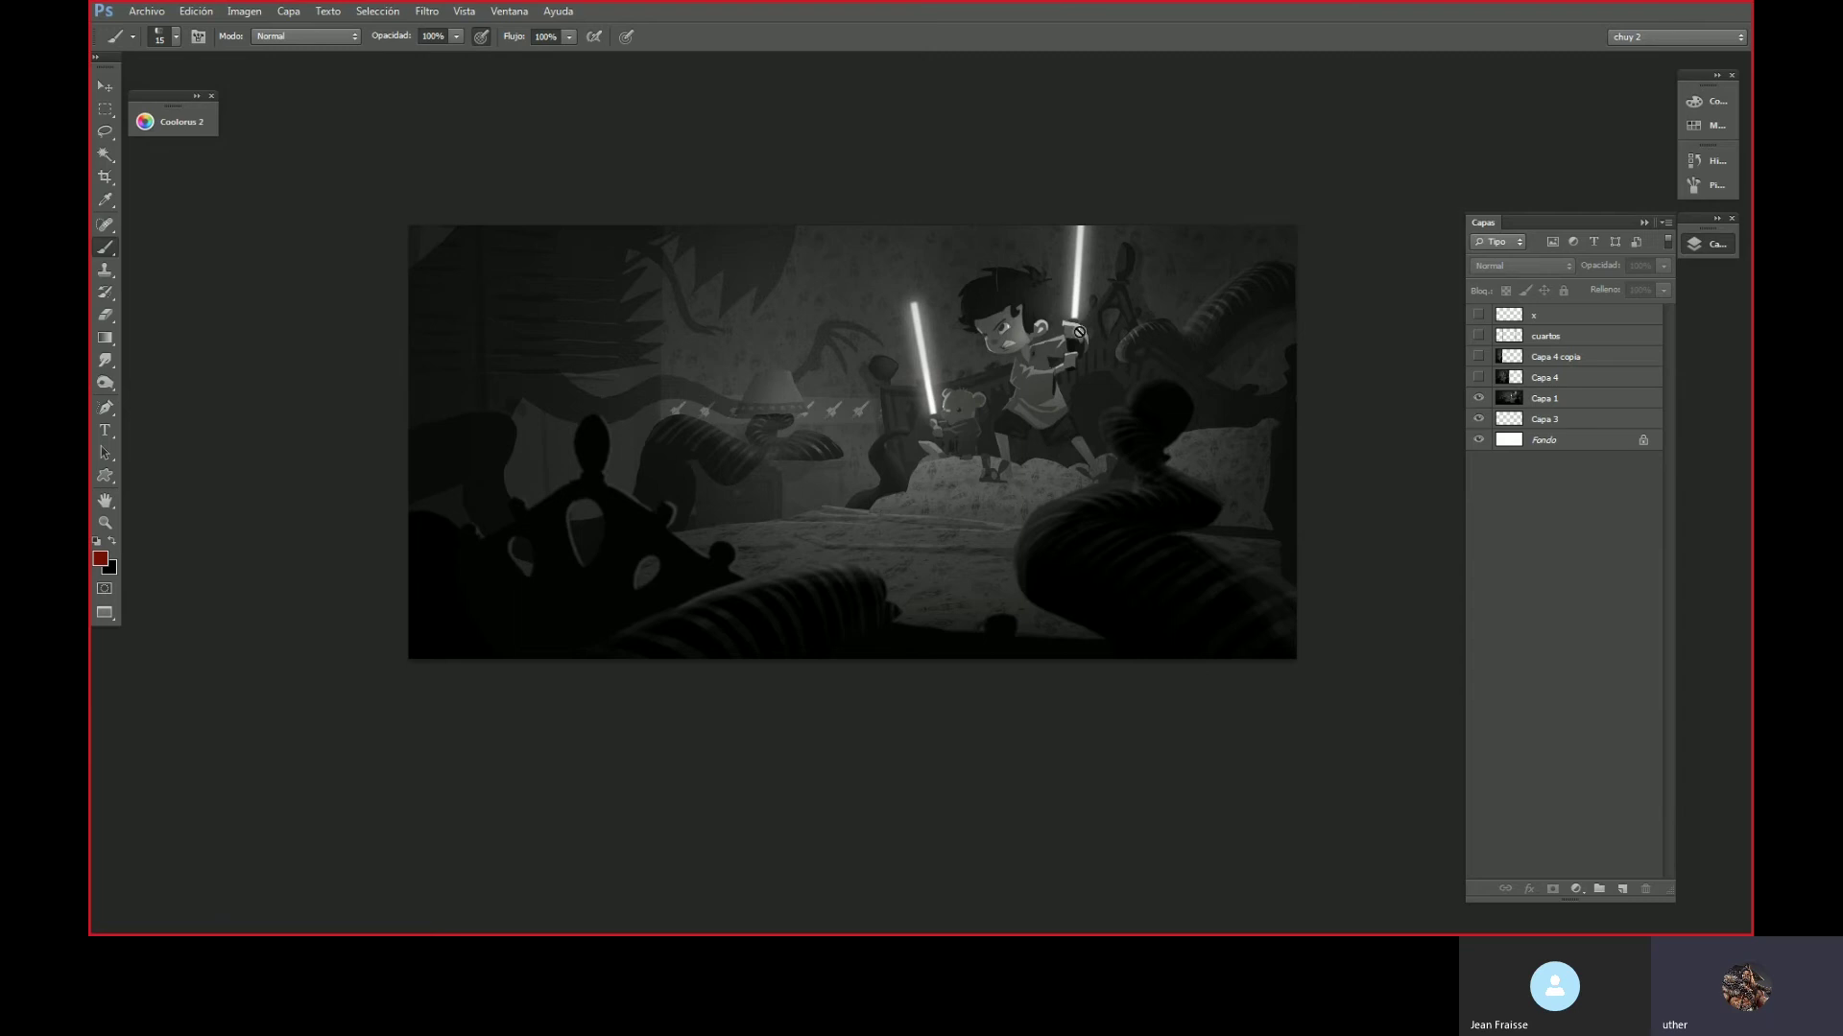
{"action": "left_click", "coordinate": [1477, 316]}
{"action": "left_click", "coordinate": [1540, 317]}
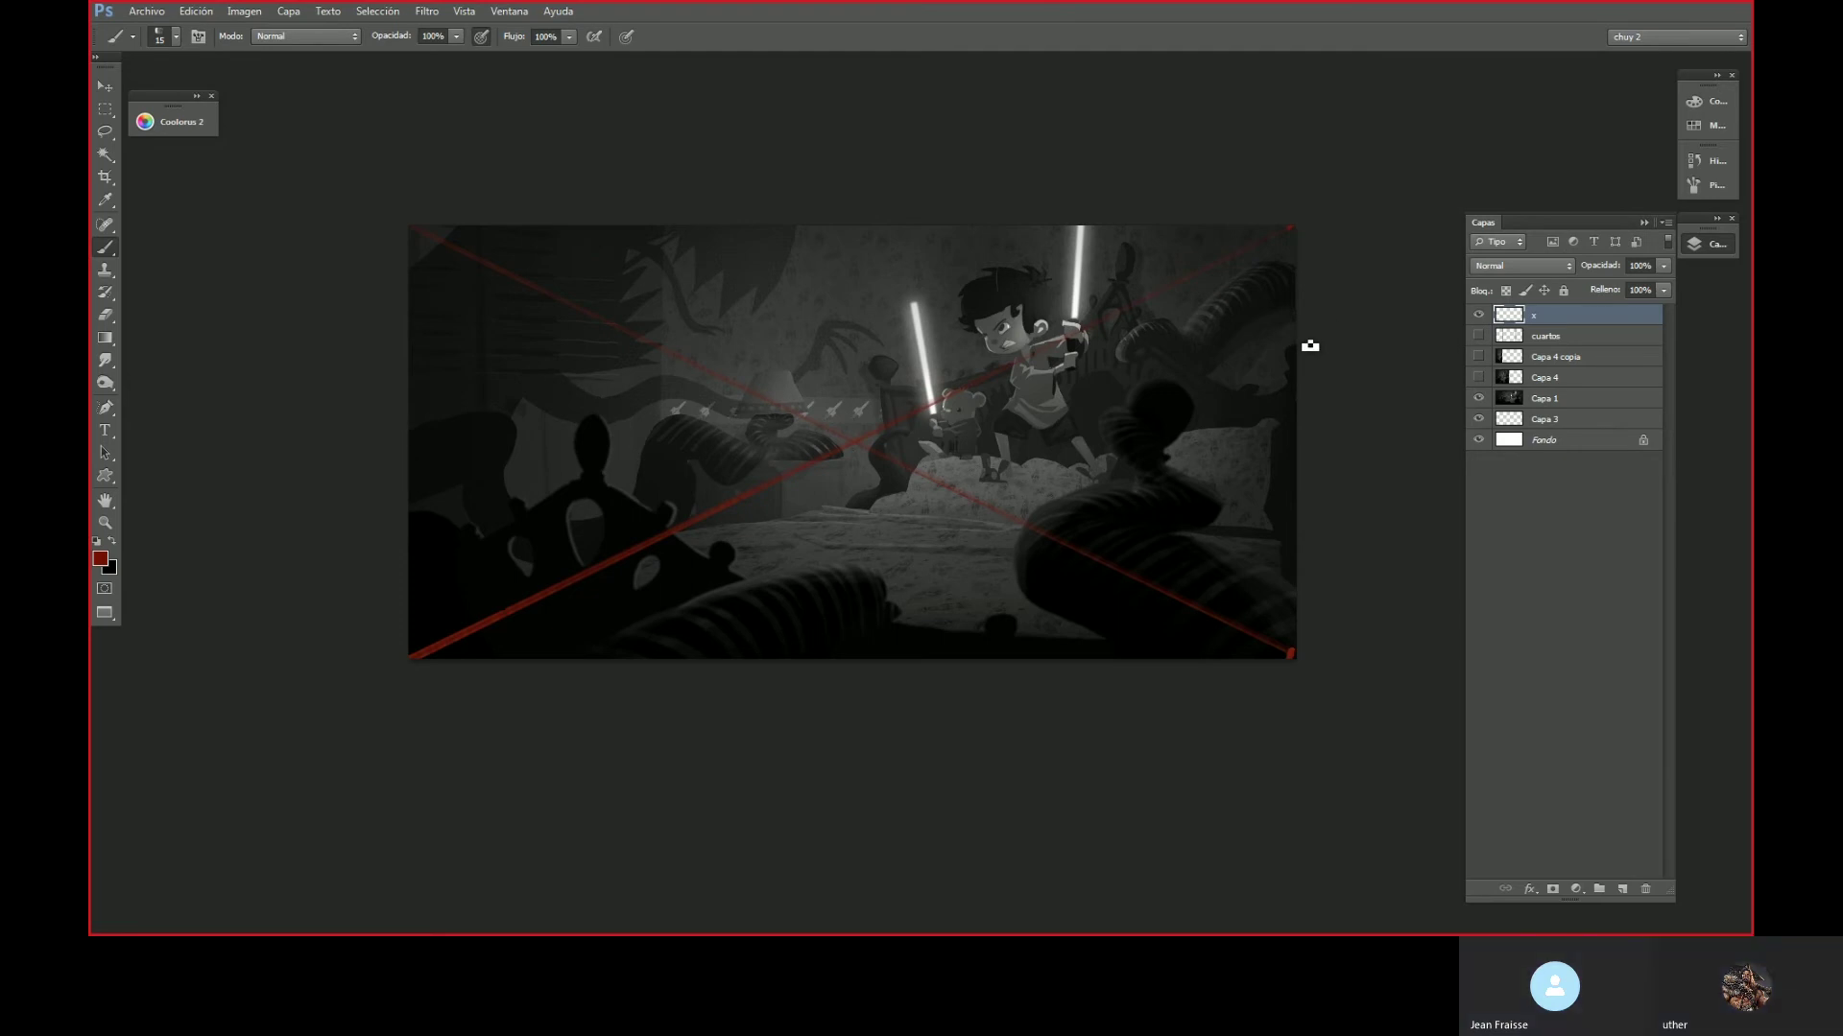
{"action": "left_click", "coordinate": [1621, 890]}
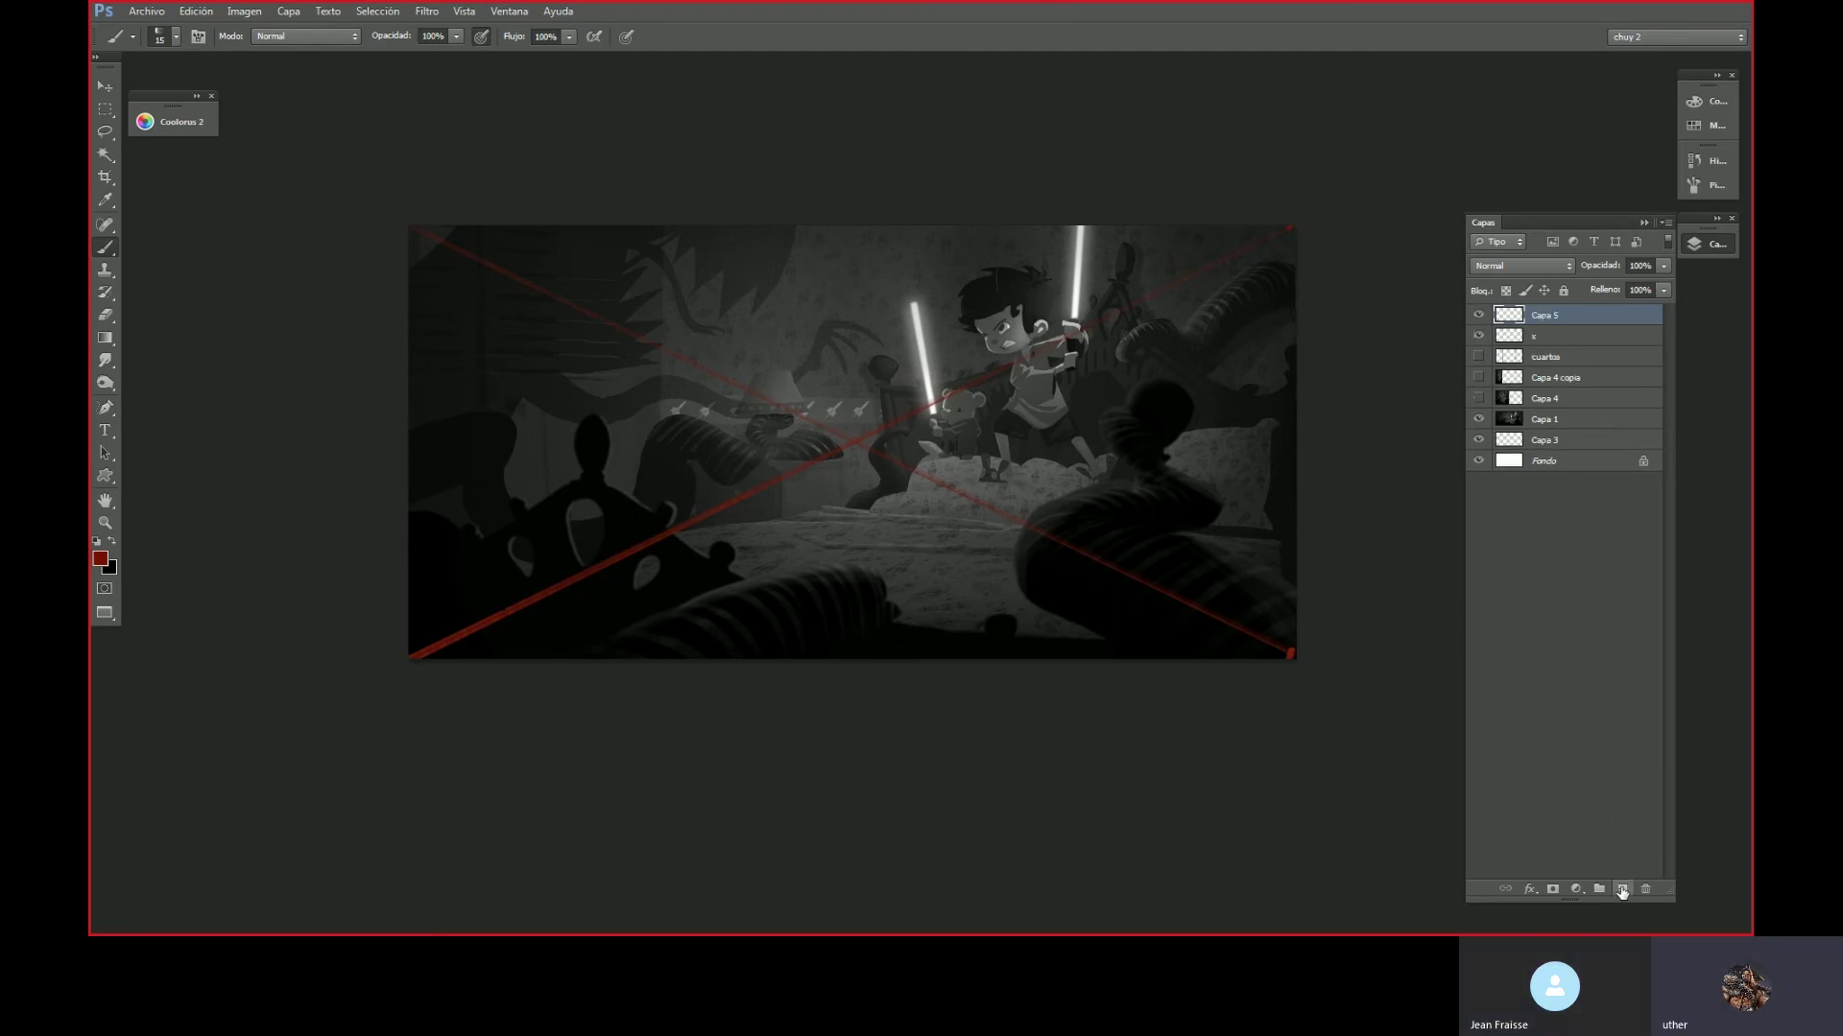
- Brush marks near the headboard and the boy's arm on the new layer, undo the last stroke and hide the layer
{"action": "key", "text": "bracketright"}
{"action": "key", "text": "bracketleft"}
{"action": "left_click_drag", "start_coordinate": [467, 597], "coordinate": [480, 617]}
{"action": "mouse_move", "coordinate": [1081, 338]}
{"action": "left_mouse_down"}
{"action": "mouse_move", "coordinate": [975, 250]}
{"action": "mouse_move", "coordinate": [884, 416]}
{"action": "mouse_move", "coordinate": [1161, 397]}
{"action": "left_mouse_up"}
{"action": "key", "text": "ctrl+z"}
{"action": "left_click", "coordinate": [1479, 316]}
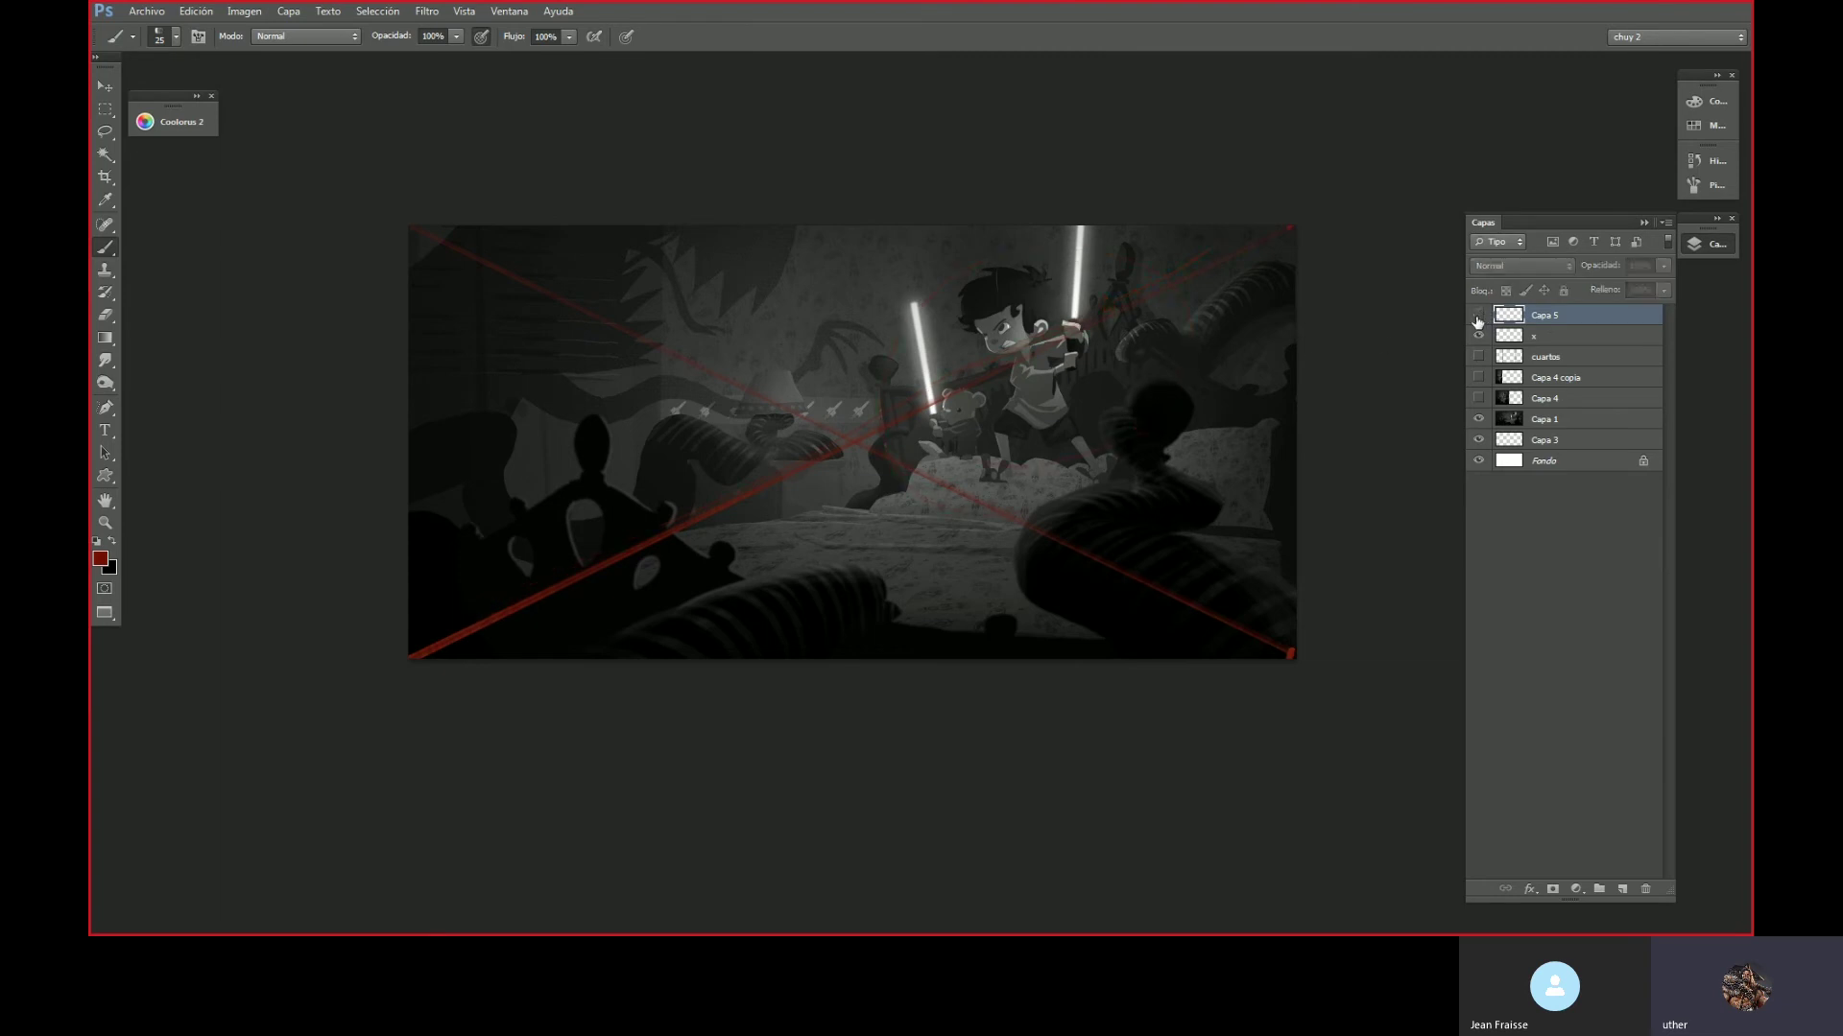
- Check the painting with and without the "x" diagonals, and add a new layer directly above them
{"action": "left_click", "coordinate": [1527, 336]}
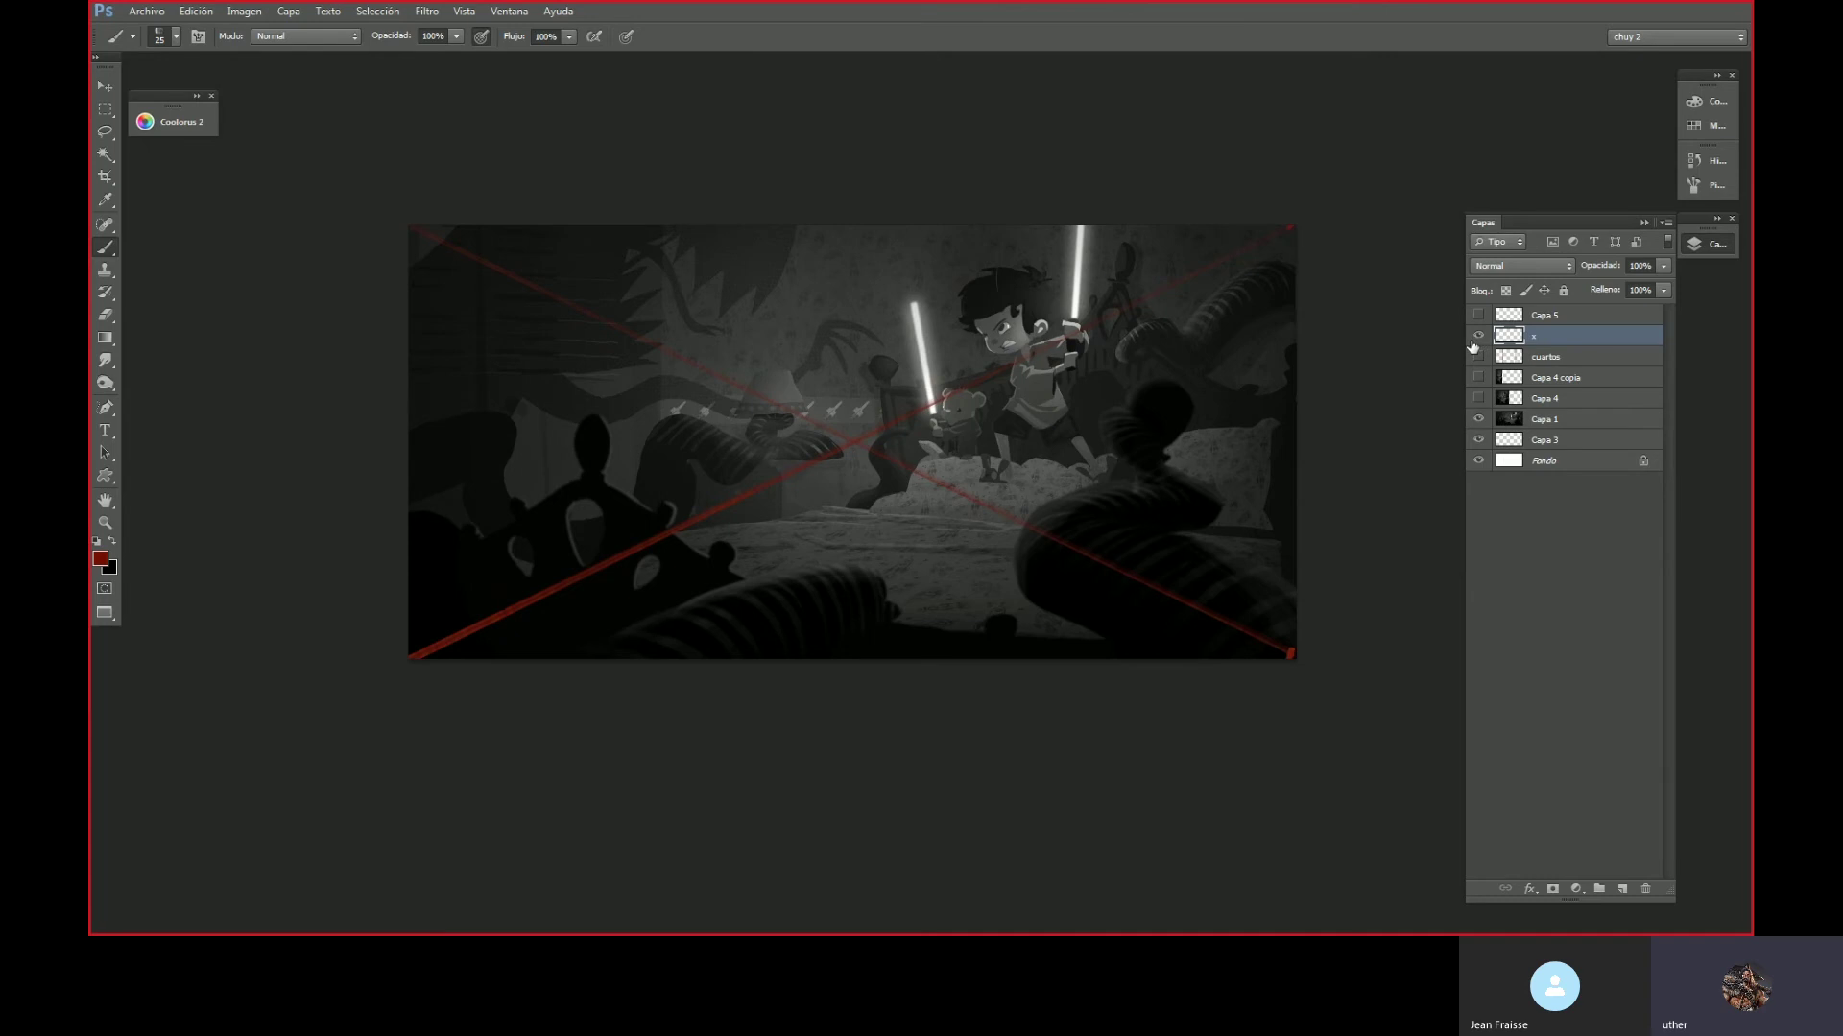
{"action": "left_click", "coordinate": [1479, 335]}
{"action": "left_click", "coordinate": [1479, 335]}
{"action": "left_click", "coordinate": [1621, 890]}
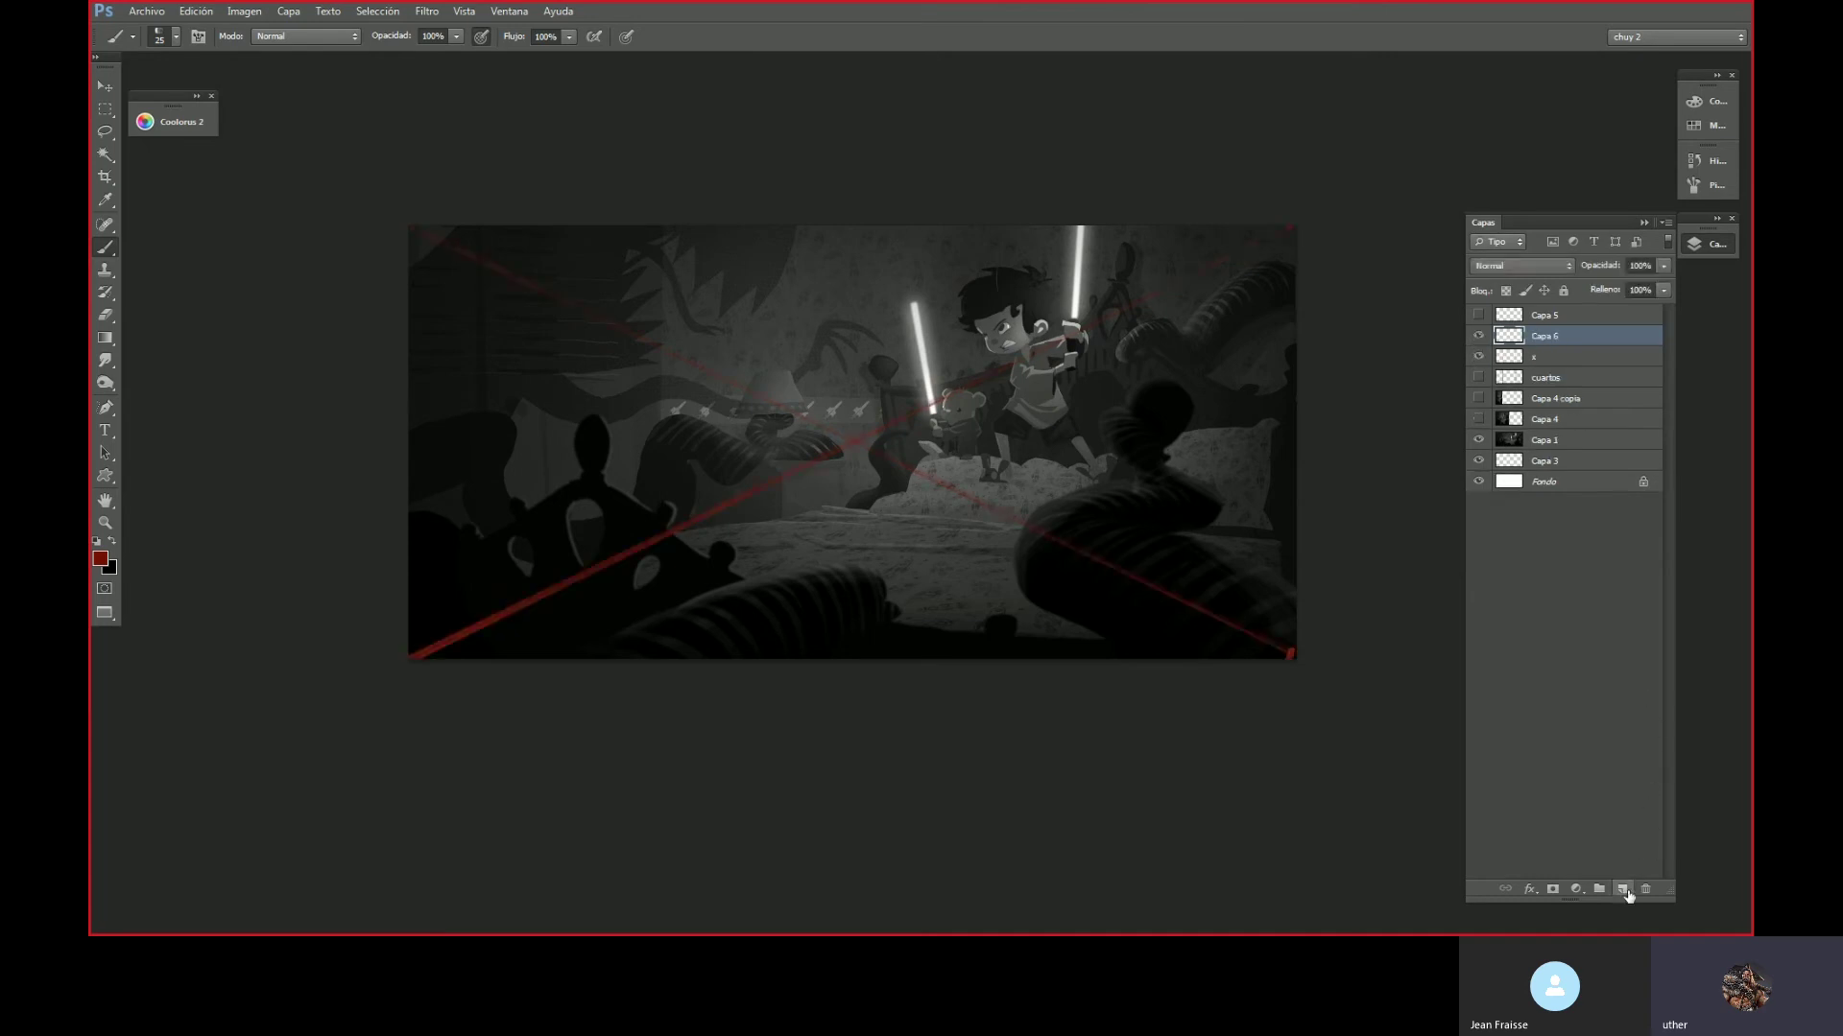
- Paint a dark red vertical line through the painting's centre and a horizontal line across the lower right half at brush size 35
{"action": "key", "text": "bracketright"}
{"action": "left_click_drag", "start_coordinate": [854, 226], "coordinate": [835, 876]}
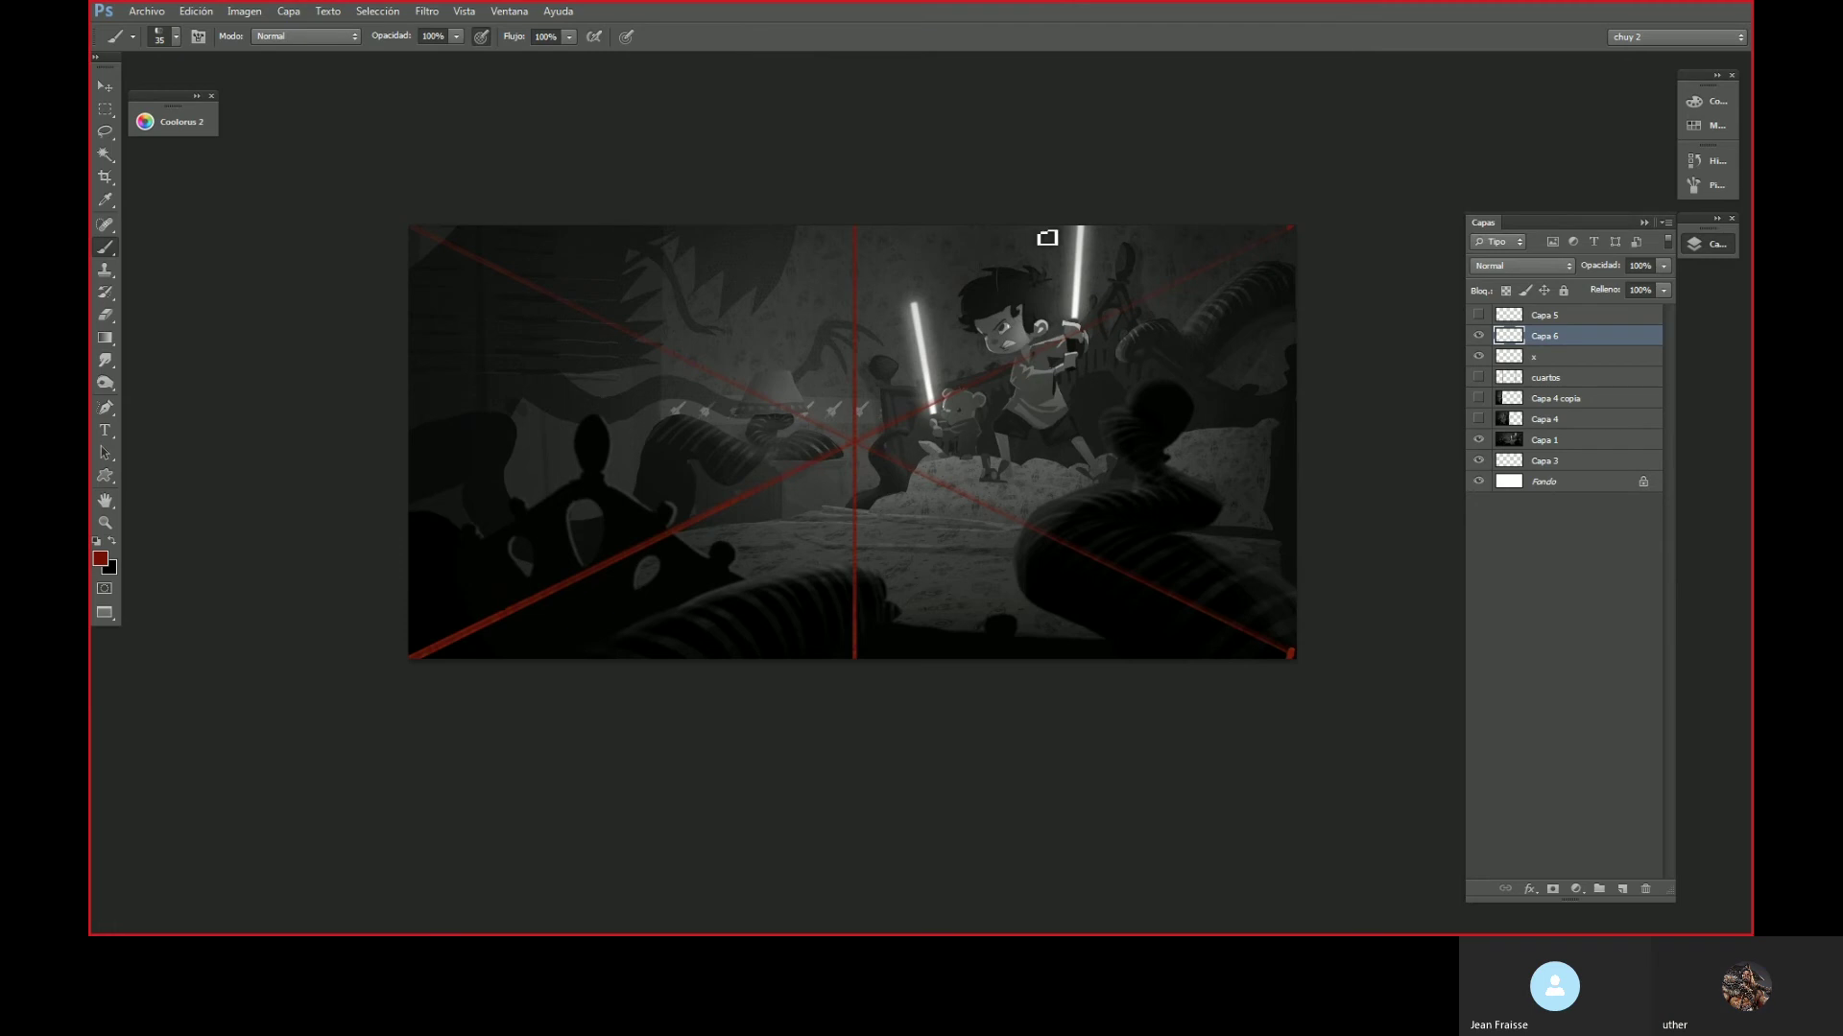
{"action": "mouse_move", "coordinate": [1118, 297]}
{"action": "left_mouse_down"}
{"action": "mouse_move", "coordinate": [1084, 247]}
{"action": "mouse_move", "coordinate": [1036, 242]}
{"action": "left_mouse_up"}
{"action": "key", "text": "ctrl+z"}
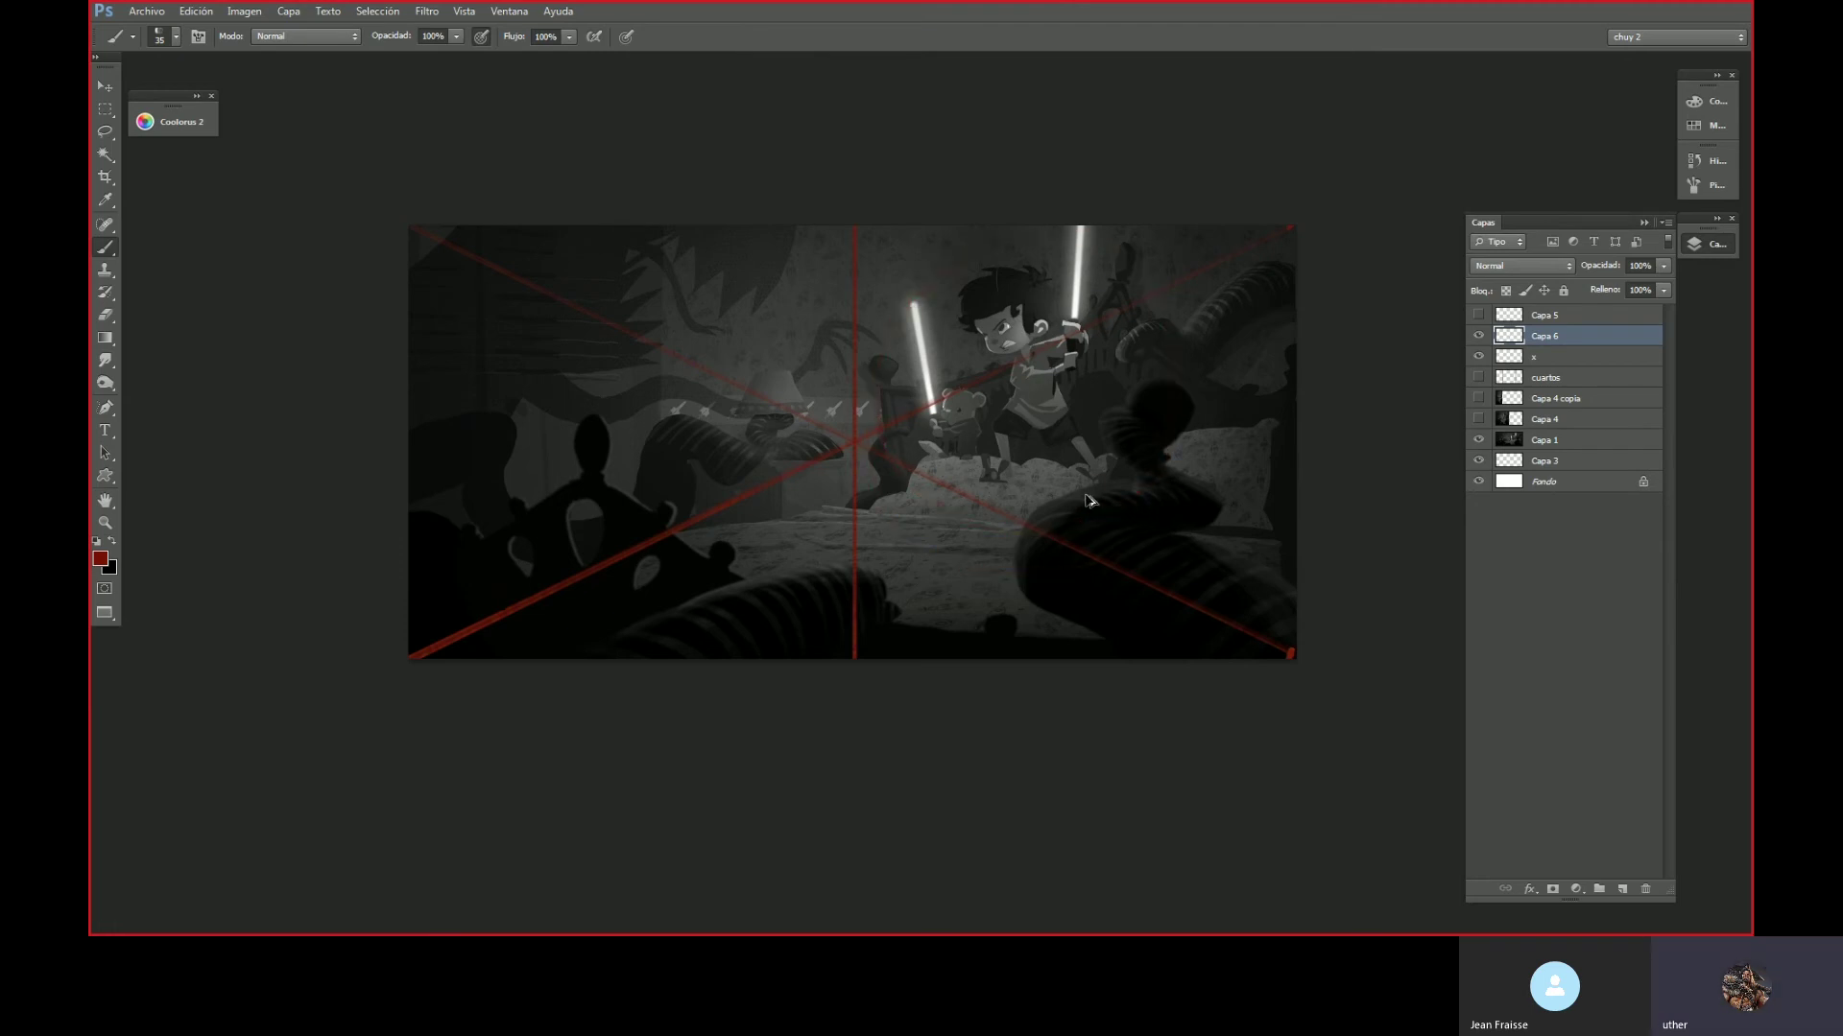
{"action": "left_click_drag", "start_coordinate": [866, 556], "coordinate": [1344, 547]}
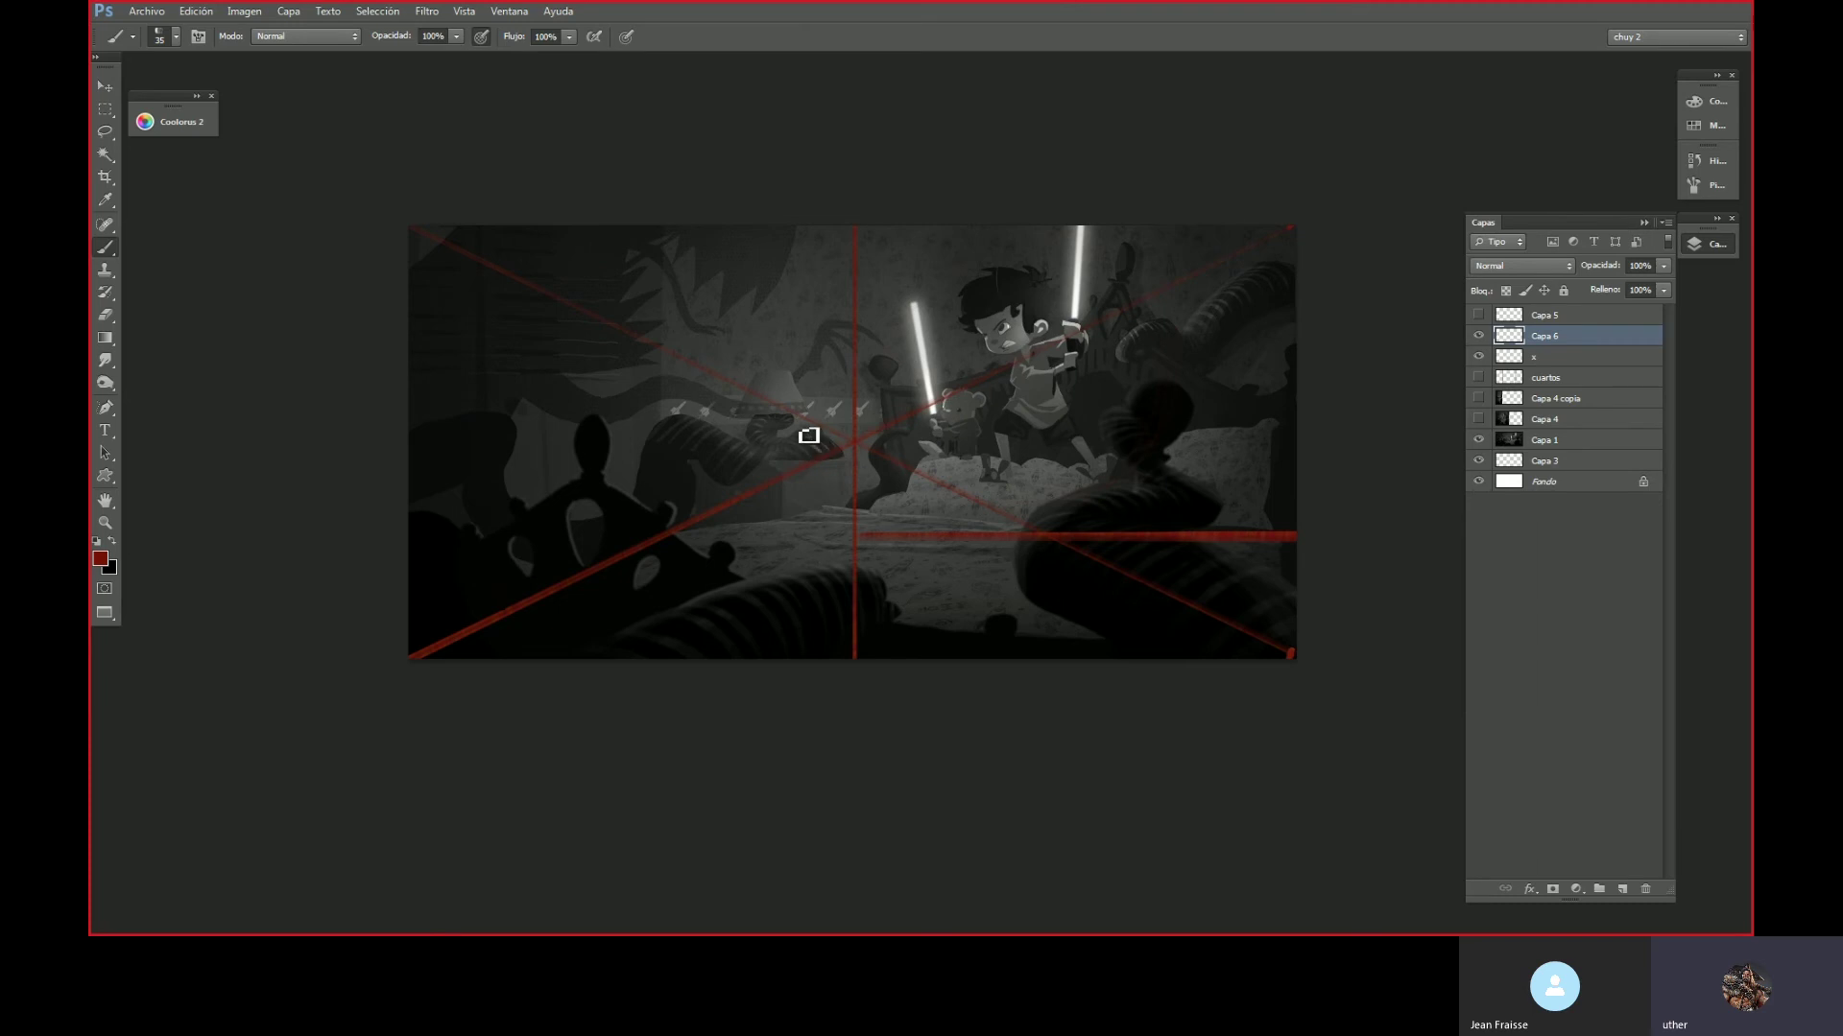
- Trace the left half's two diagonals to the centre in red, and outline the left tentacles and the headboard
{"action": "mouse_move", "coordinate": [436, 255]}
{"action": "left_mouse_down"}
{"action": "mouse_move", "coordinate": [868, 458]}
{"action": "mouse_move", "coordinate": [291, 738]}
{"action": "left_mouse_up"}
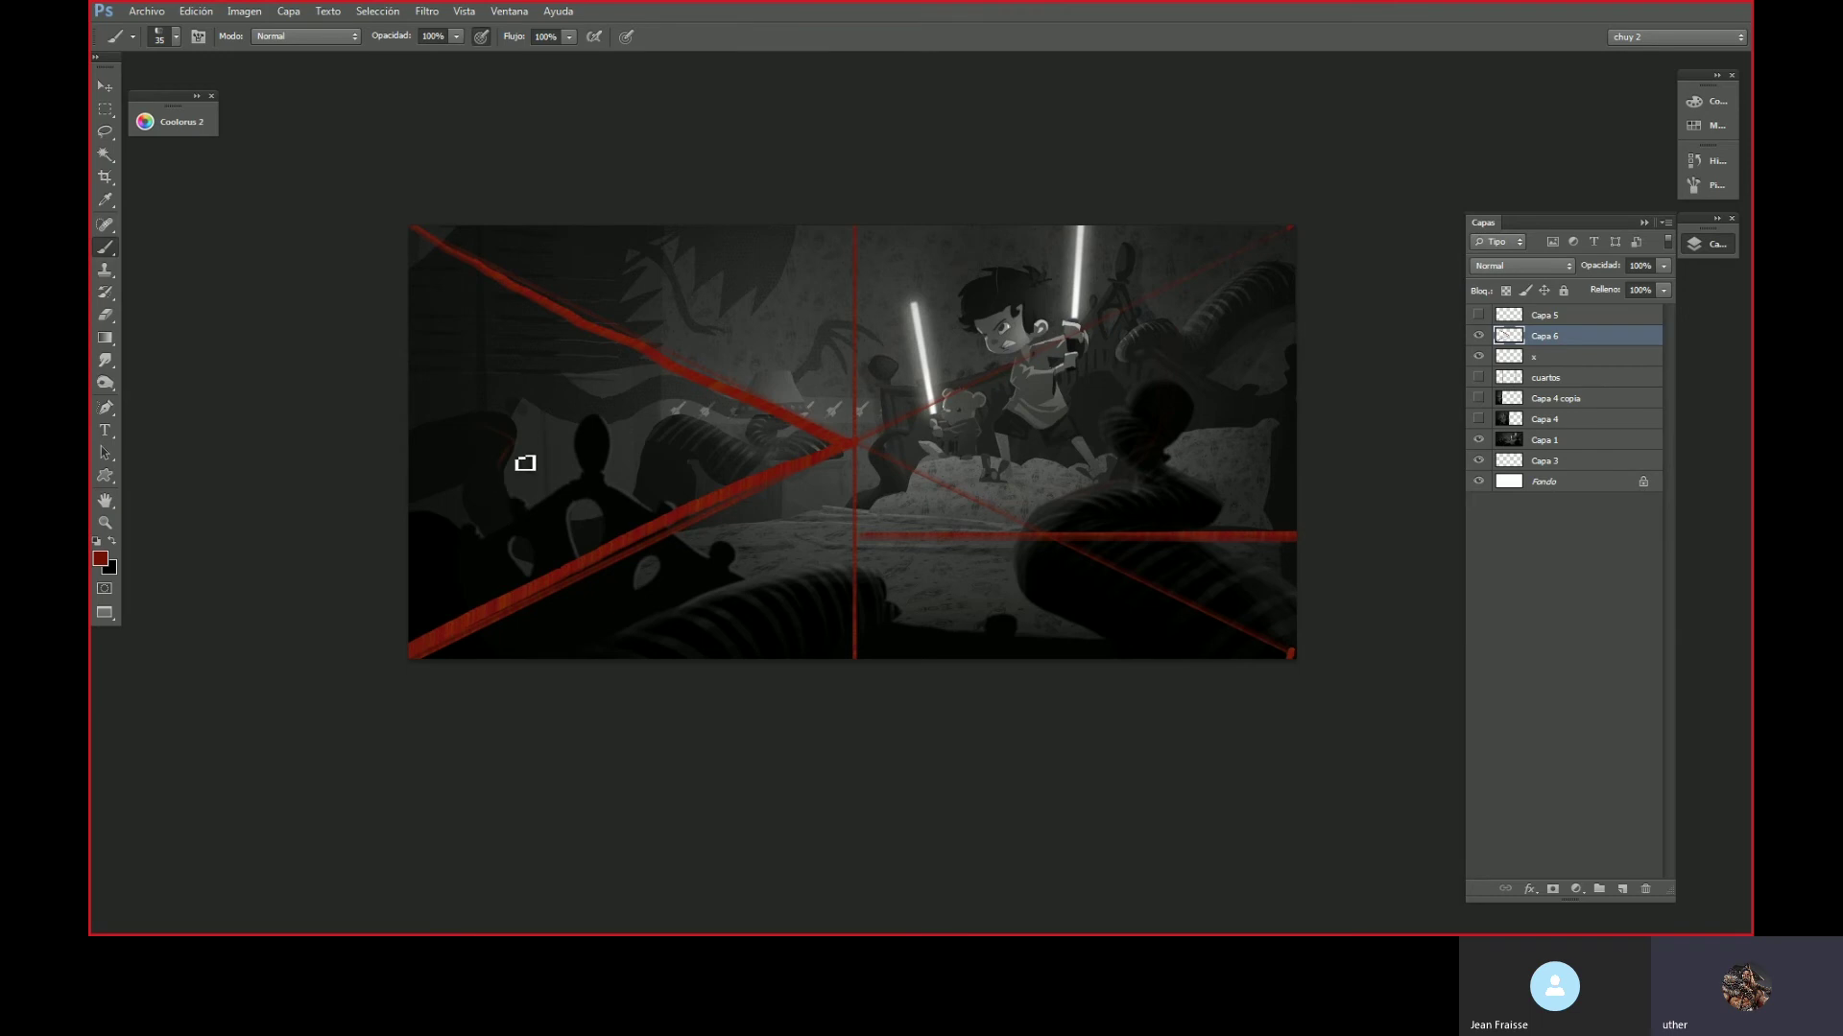
{"action": "left_click_drag", "start_coordinate": [488, 405], "coordinate": [526, 511]}
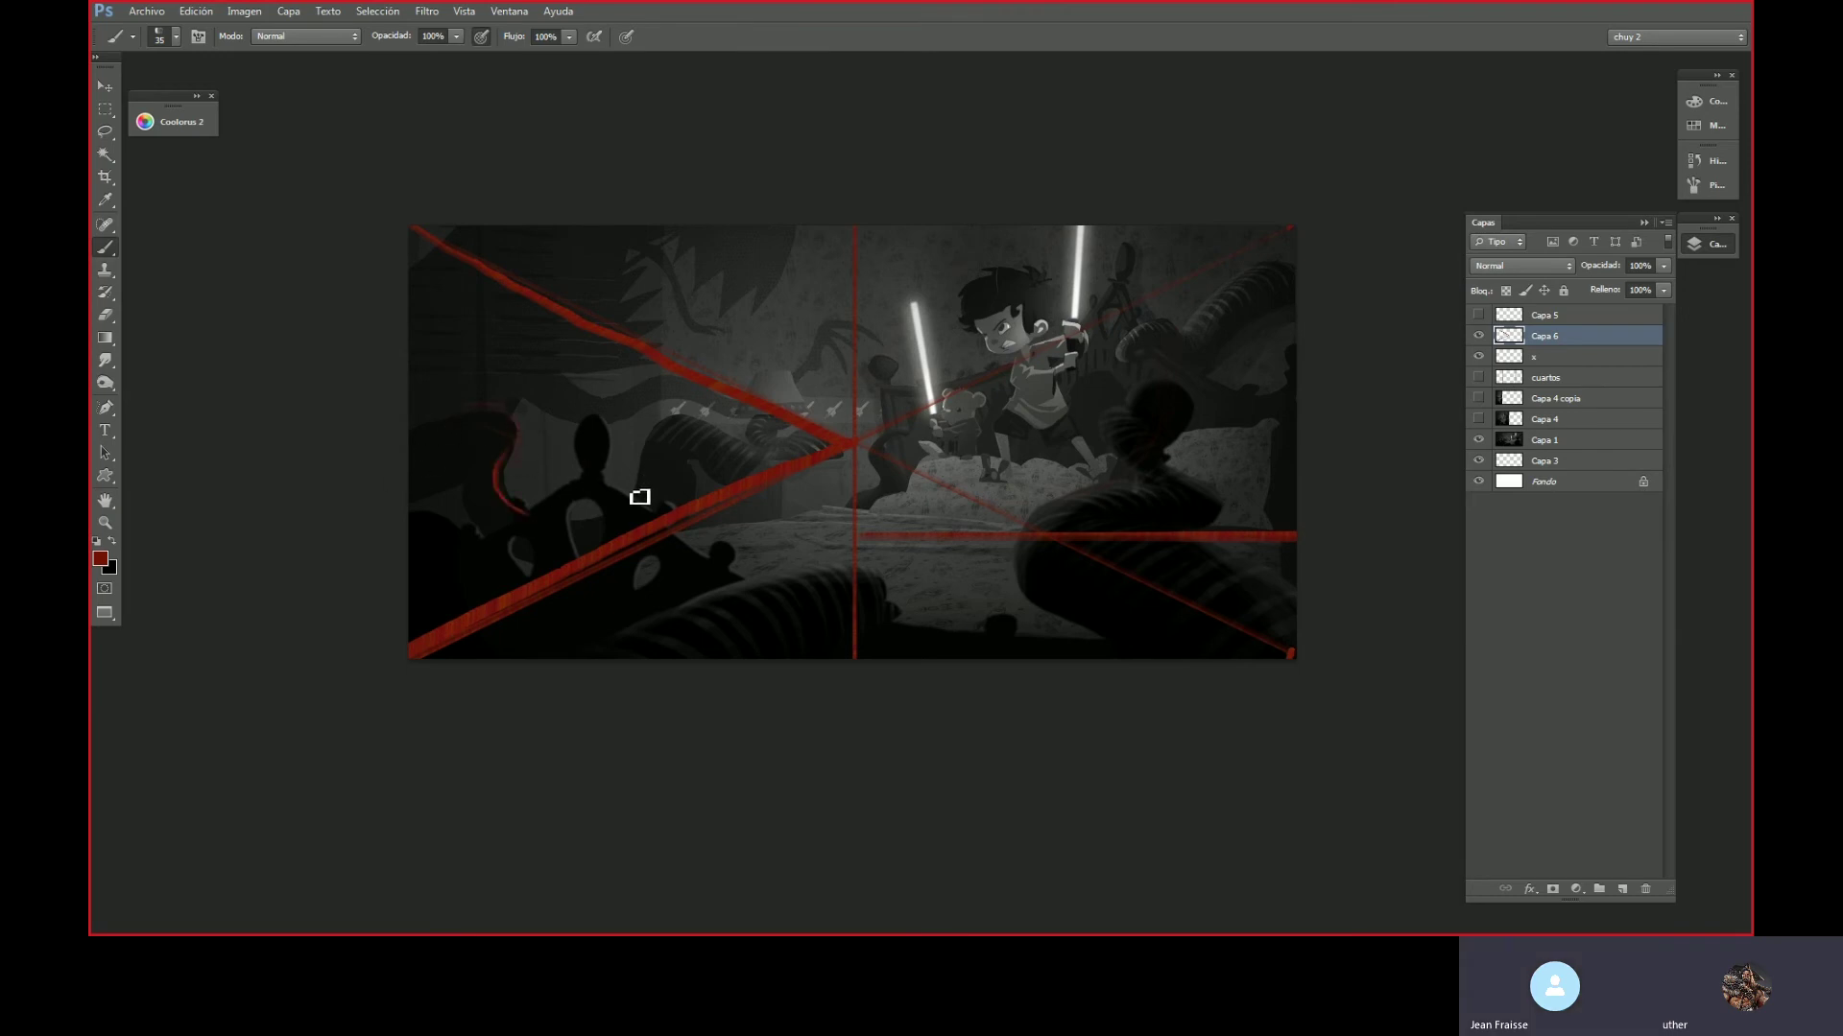
{"action": "mouse_move", "coordinate": [651, 480]}
{"action": "left_mouse_down"}
{"action": "mouse_move", "coordinate": [713, 458]}
{"action": "mouse_move", "coordinate": [670, 422]}
{"action": "left_mouse_up"}
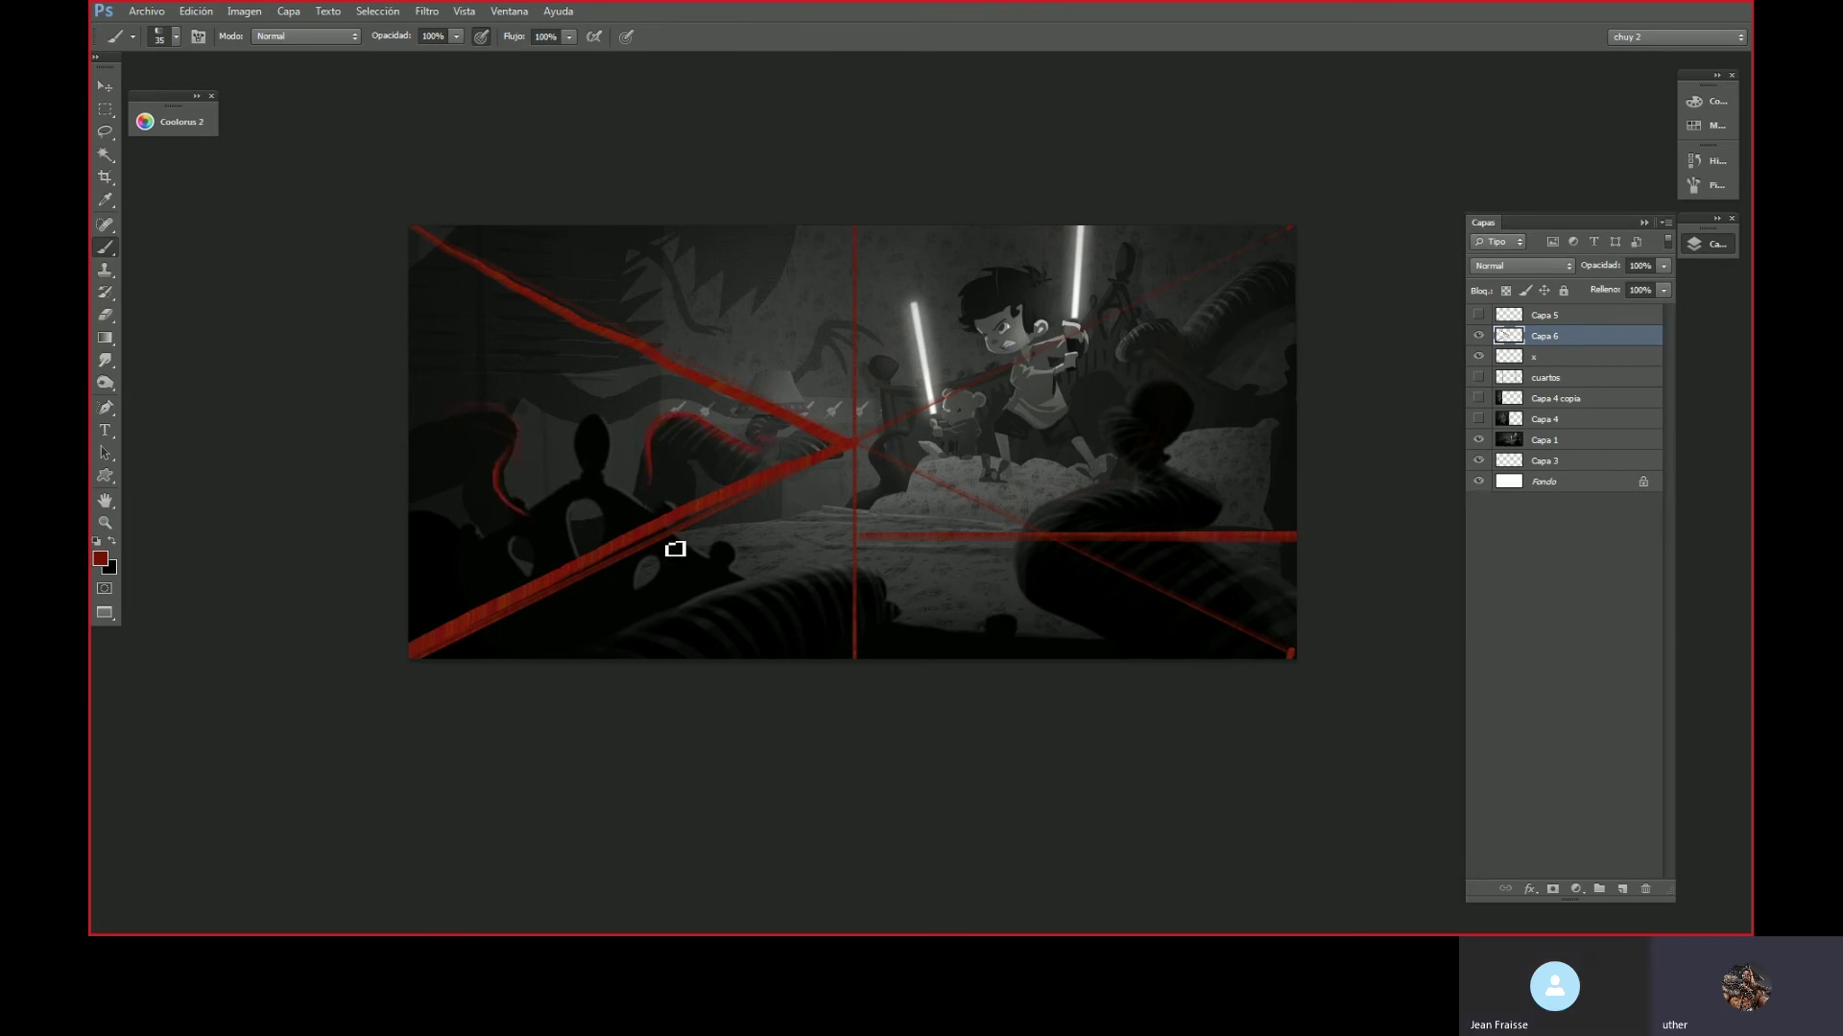
{"action": "left_click_drag", "start_coordinate": [465, 578], "coordinate": [566, 485]}
{"action": "left_click_drag", "start_coordinate": [666, 527], "coordinate": [485, 567]}
{"action": "mouse_move", "coordinate": [599, 428]}
{"action": "left_mouse_down"}
{"action": "mouse_move", "coordinate": [607, 487]}
{"action": "mouse_move", "coordinate": [591, 492]}
{"action": "mouse_move", "coordinate": [576, 449]}
{"action": "mouse_move", "coordinate": [577, 465]}
{"action": "mouse_move", "coordinate": [592, 431]}
{"action": "mouse_move", "coordinate": [559, 488]}
{"action": "left_mouse_up"}
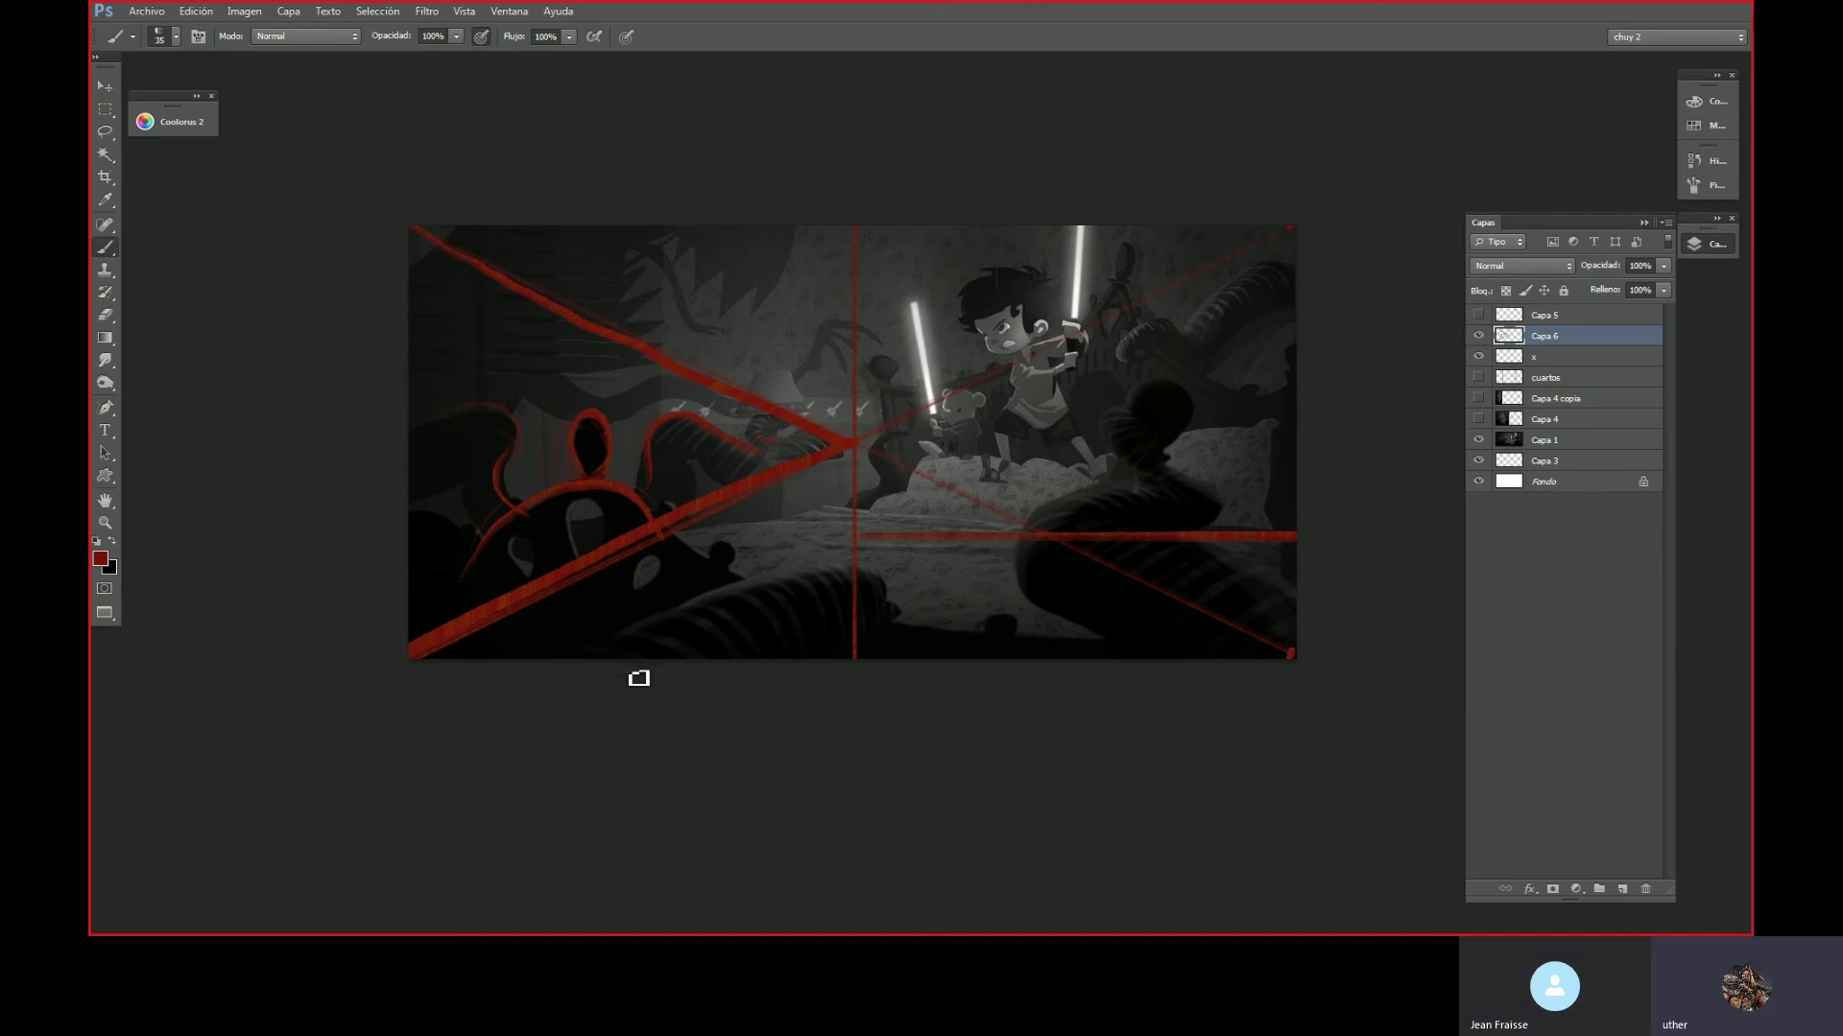
- Paint a red arrow along the upper edge of the foreground tentacle, ending at the vertical centre line
{"action": "left_click_drag", "start_coordinate": [624, 660], "coordinate": [857, 580]}
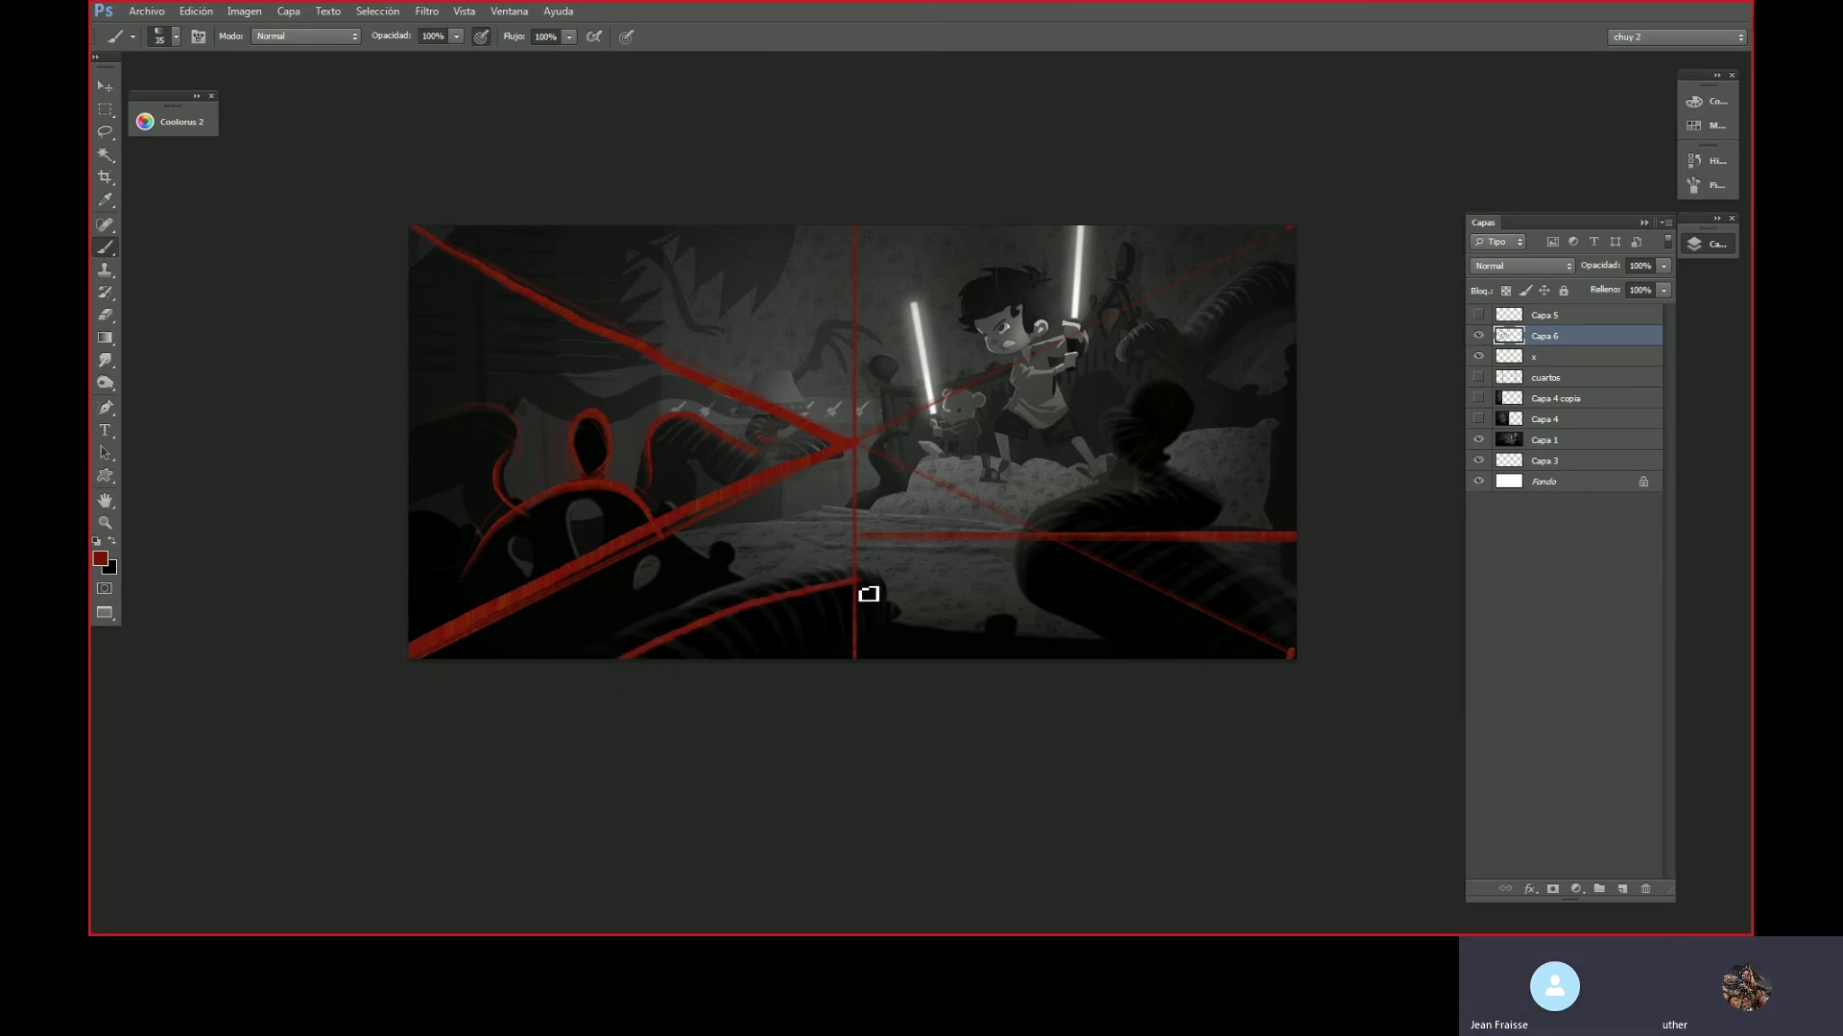
{"action": "key", "text": "ctrl+z"}
{"action": "mouse_move", "coordinate": [630, 678]}
{"action": "left_mouse_down"}
{"action": "mouse_move", "coordinate": [844, 588]}
{"action": "mouse_move", "coordinate": [857, 604]}
{"action": "left_mouse_up"}
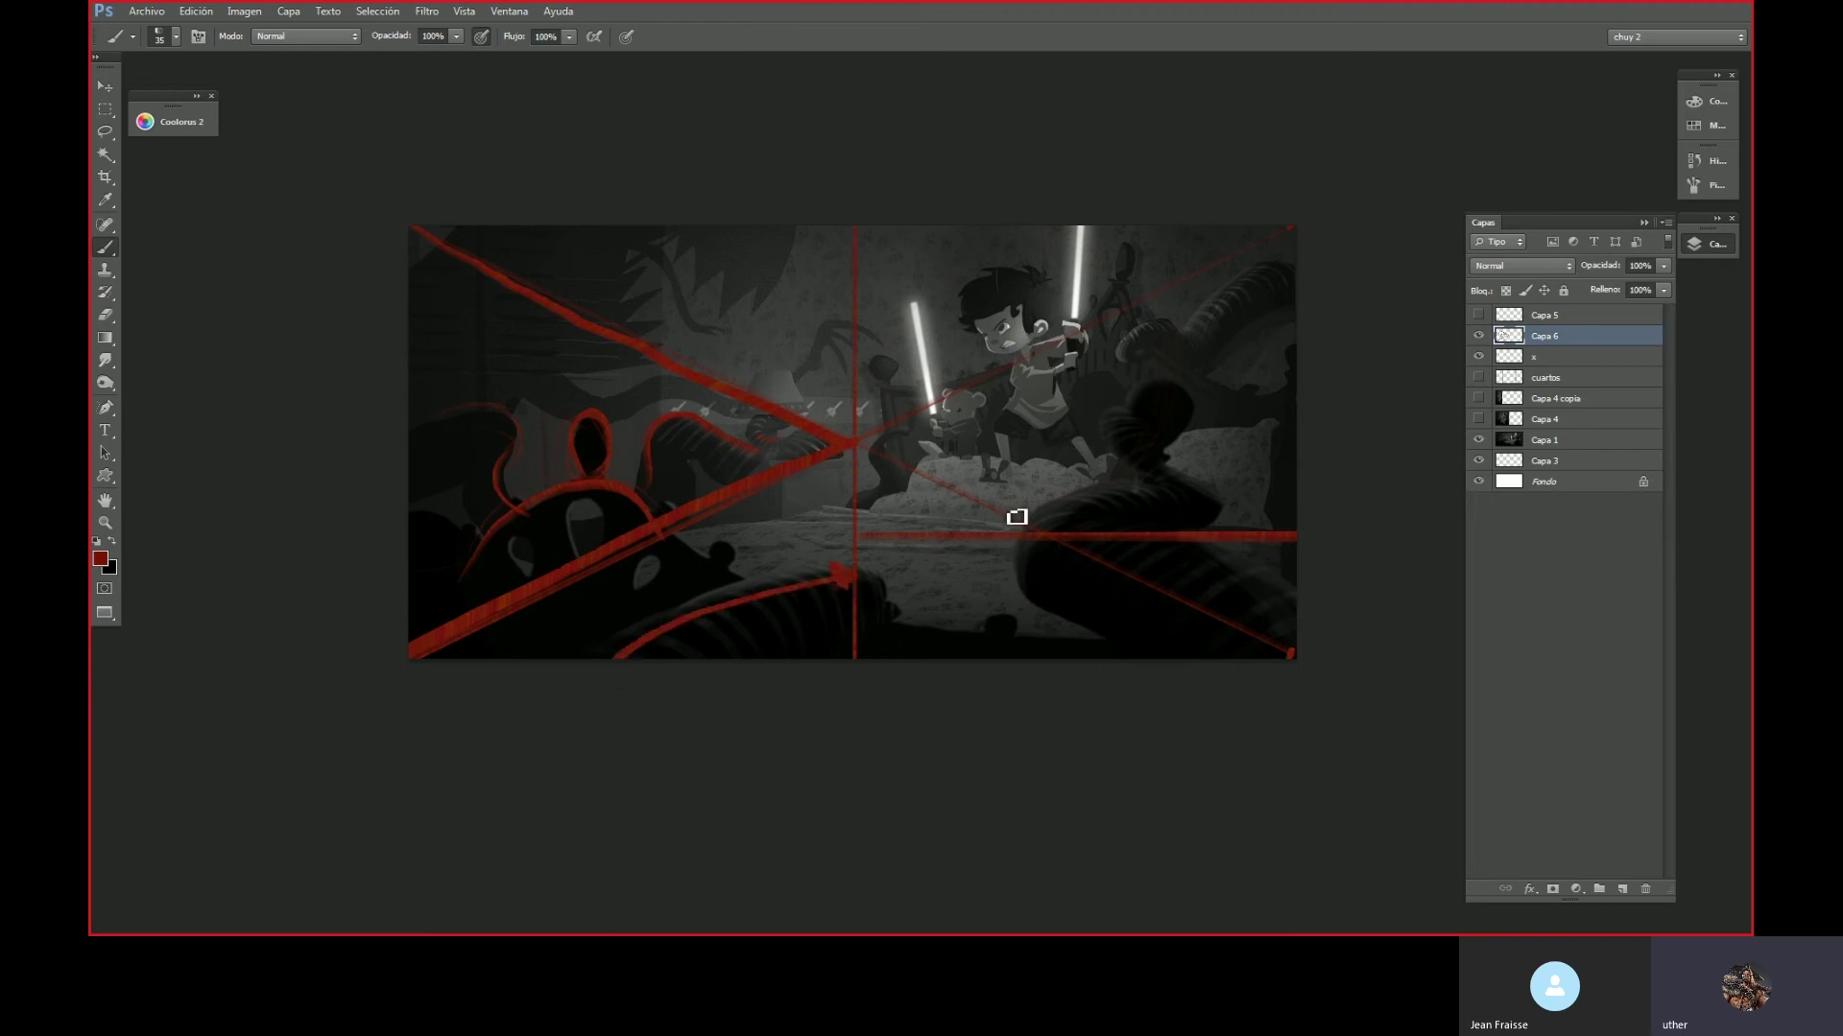
- Toggle the Capa 6 markup repeatedly to compare the painting with and without it, leaving the markup hidden
{"action": "left_click", "coordinate": [1478, 336]}
{"action": "left_click", "coordinate": [1479, 336]}
{"action": "left_click", "coordinate": [1478, 336]}
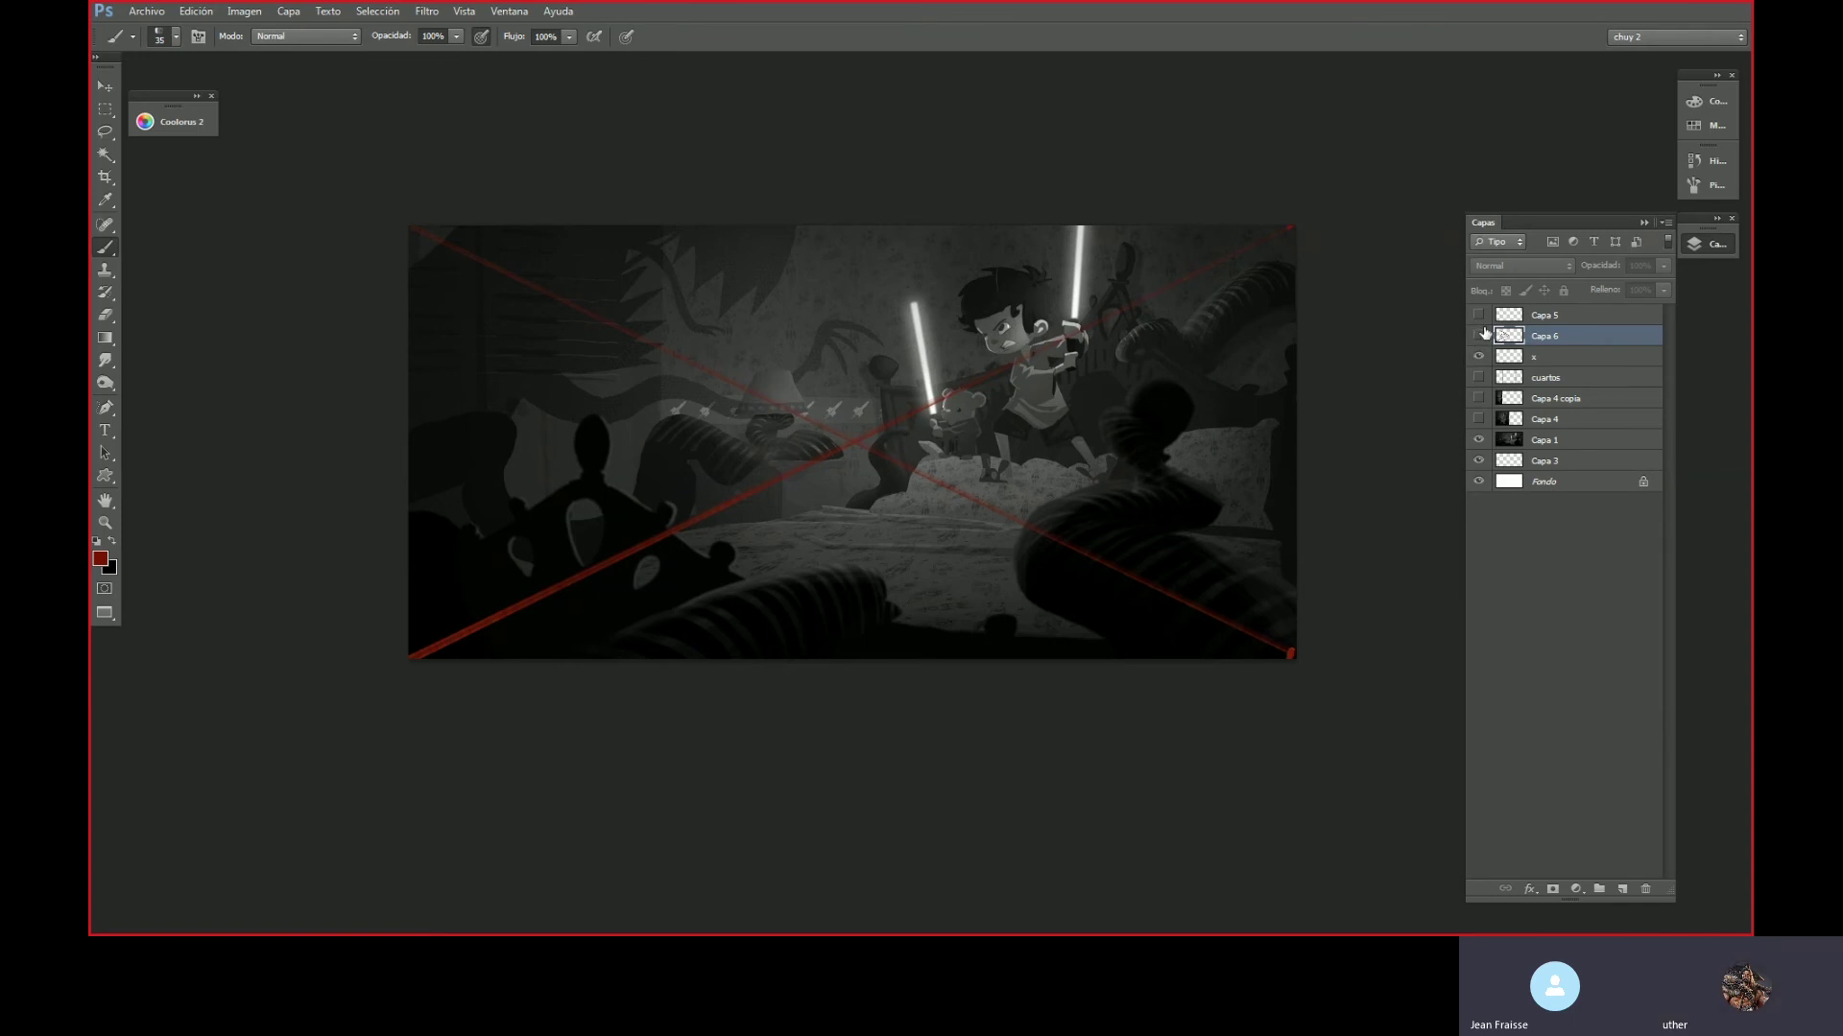
{"action": "left_click", "coordinate": [1478, 336]}
{"action": "left_click", "coordinate": [1478, 338]}
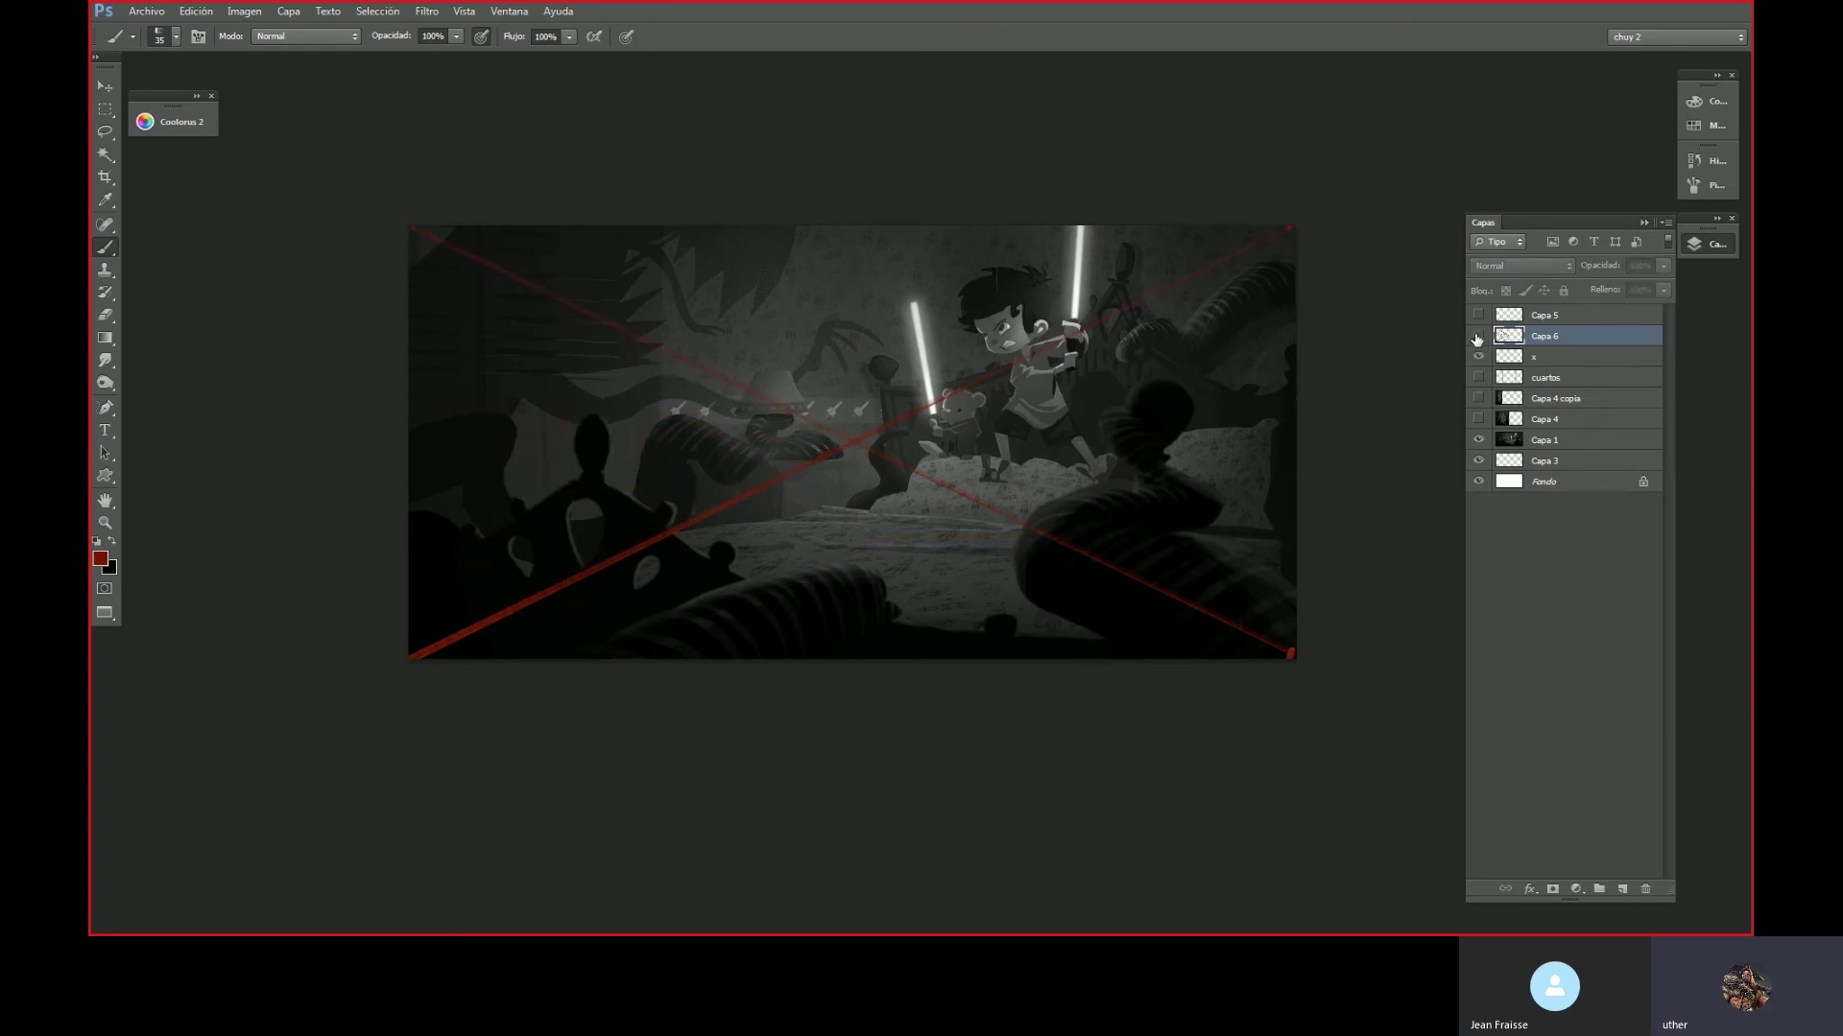
{"action": "left_click", "coordinate": [1475, 338]}
{"action": "left_click", "coordinate": [1476, 337]}
{"action": "left_click", "coordinate": [1477, 337]}
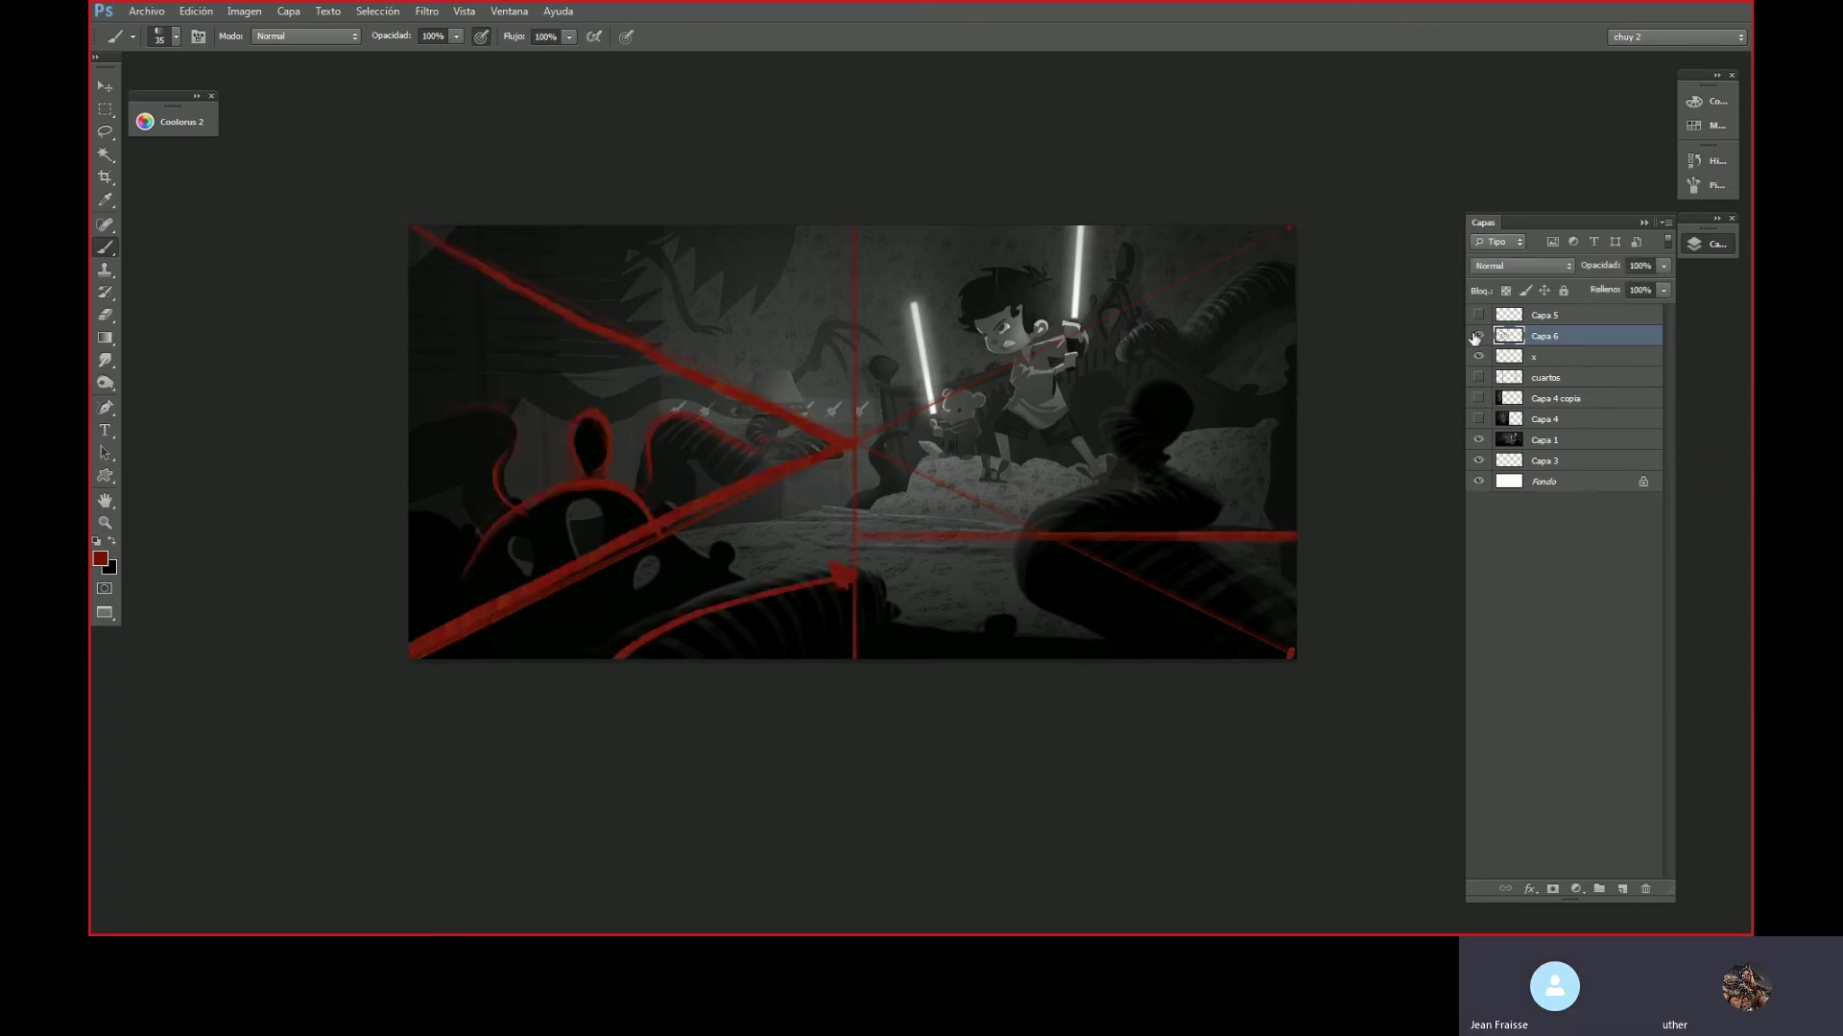
{"action": "left_click", "coordinate": [1478, 337]}
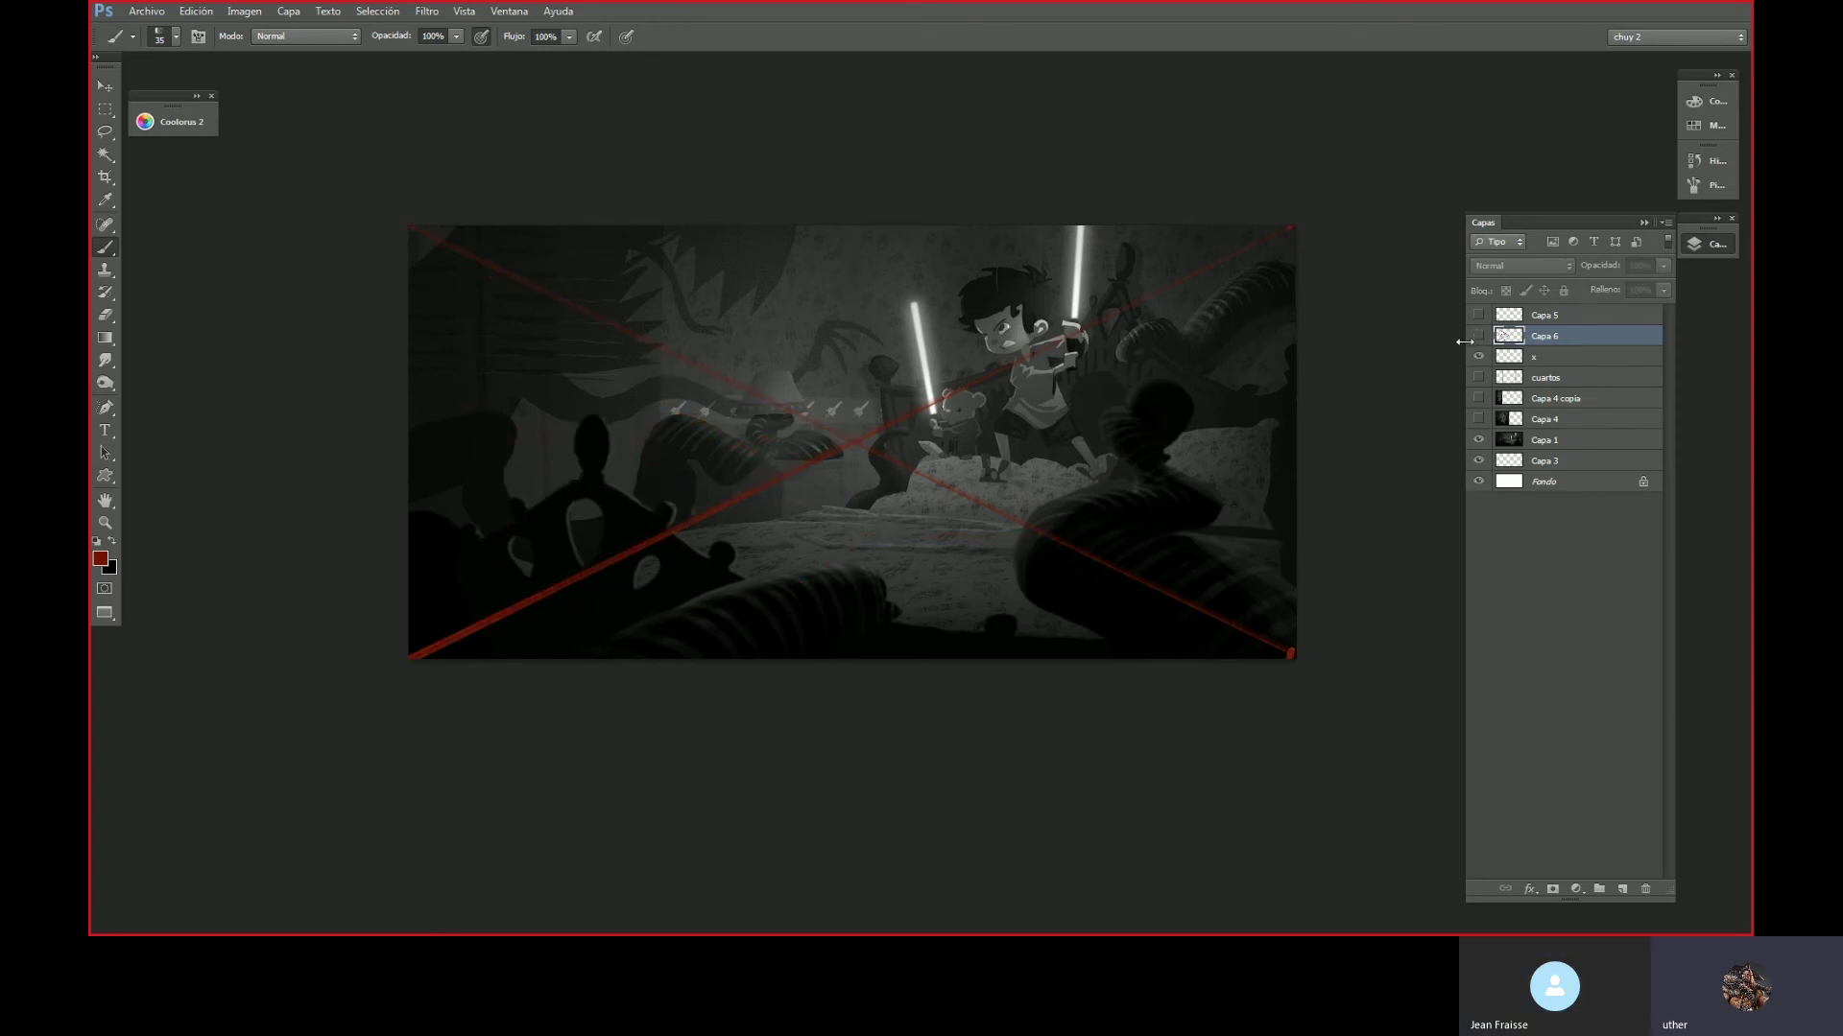
{"action": "left_click", "coordinate": [1478, 337]}
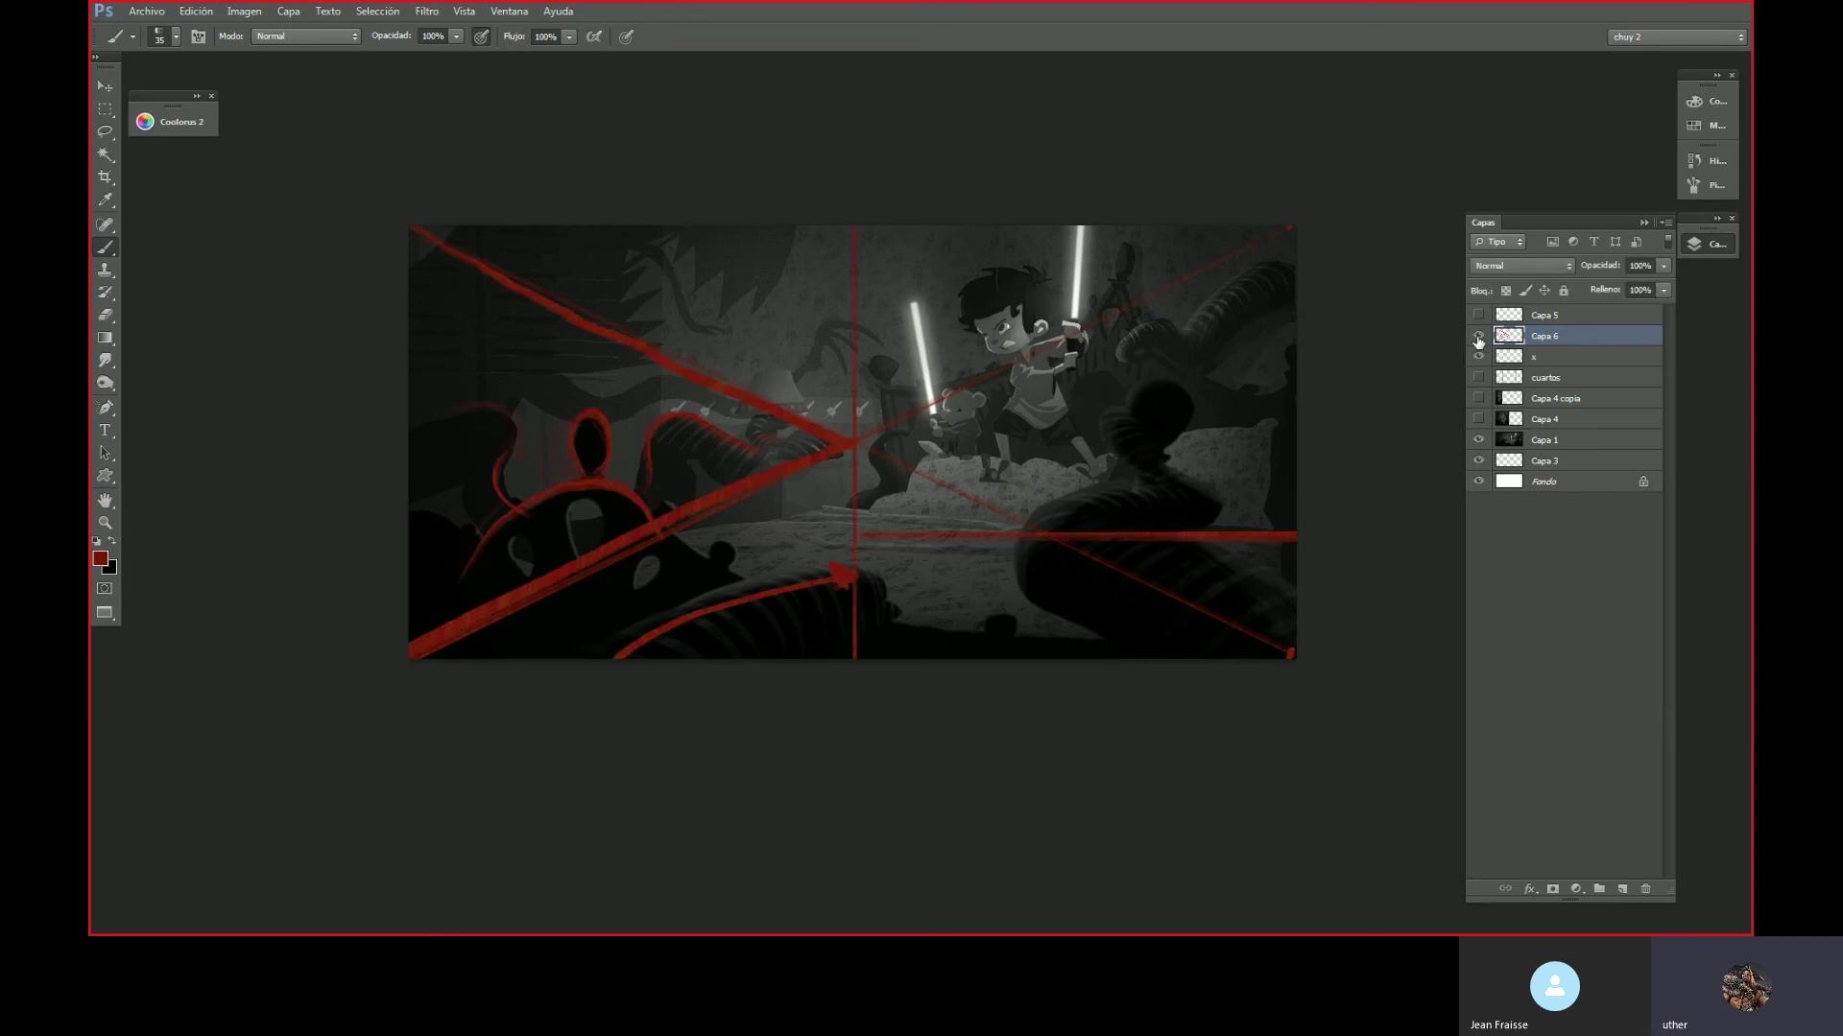
{"action": "left_click", "coordinate": [1478, 337]}
{"action": "left_click", "coordinate": [1479, 337]}
{"action": "left_click", "coordinate": [1479, 338]}
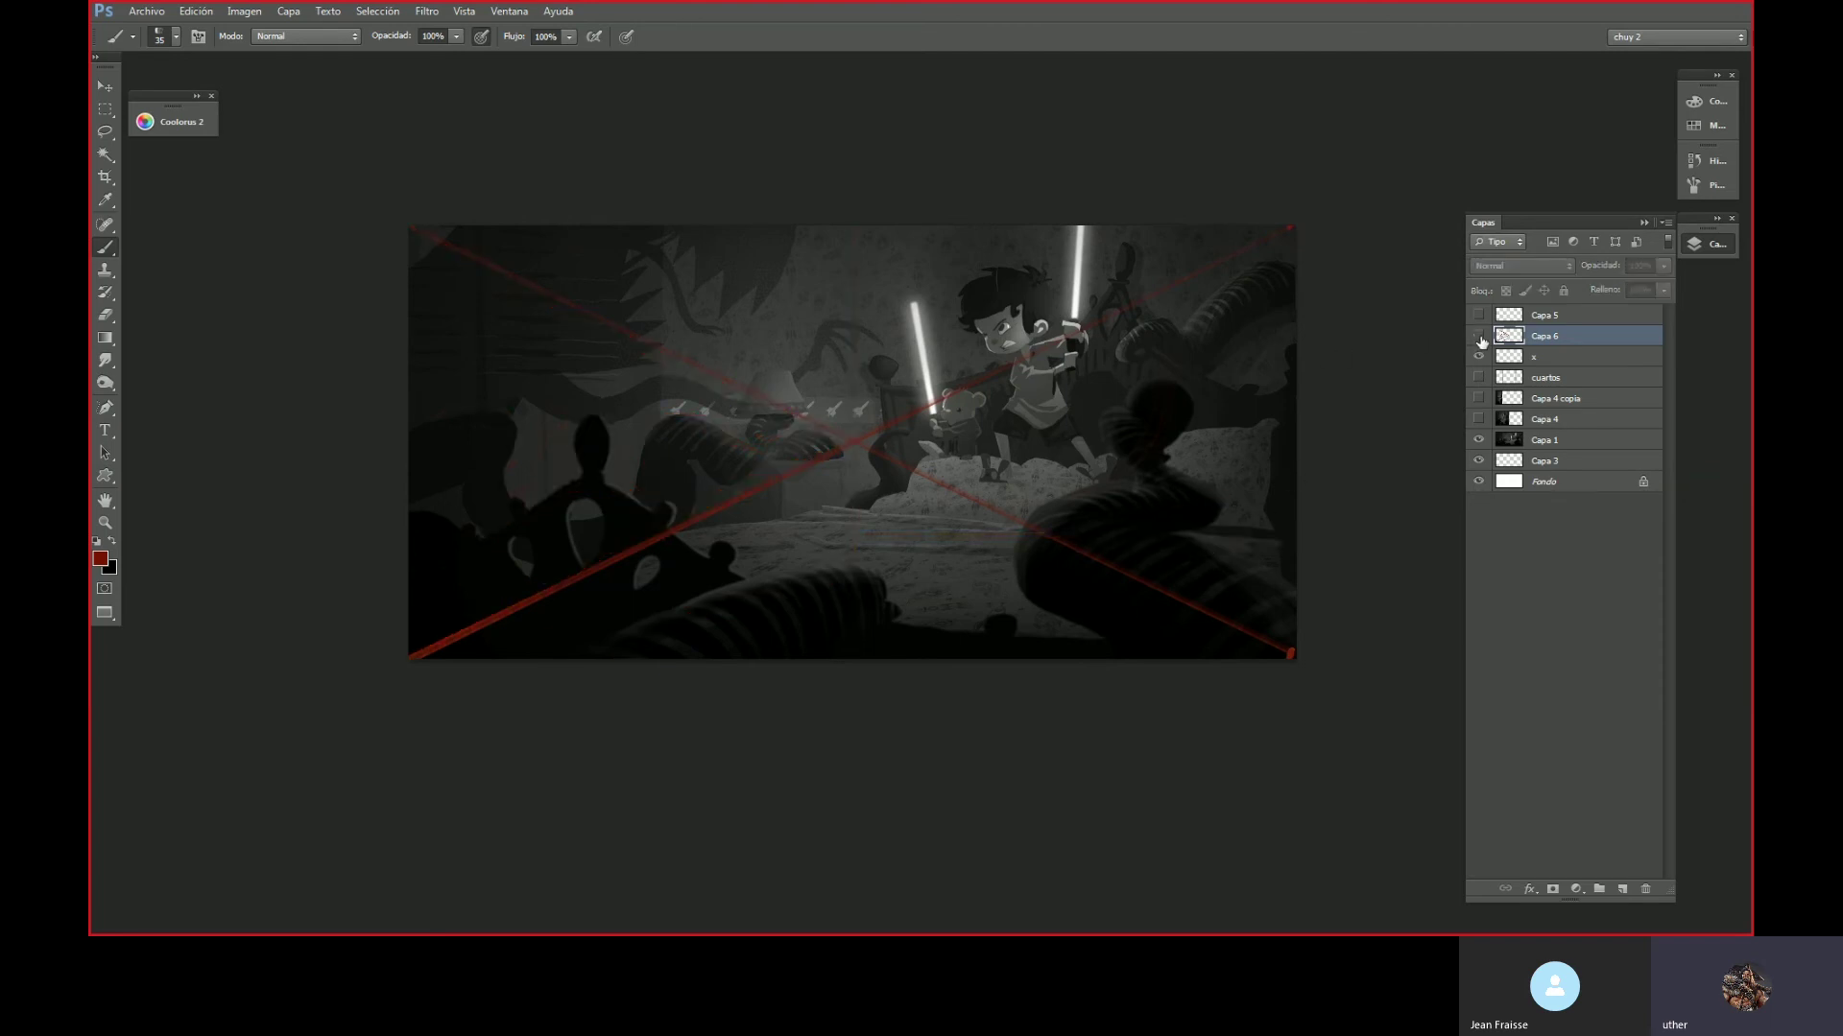
{"action": "left_click", "coordinate": [1479, 336]}
{"action": "left_click", "coordinate": [1478, 337]}
- Paint two sweeping red arcs around the left half's shapes on a new layer, and hide the arcs and the diagonals
{"action": "left_click", "coordinate": [1622, 889]}
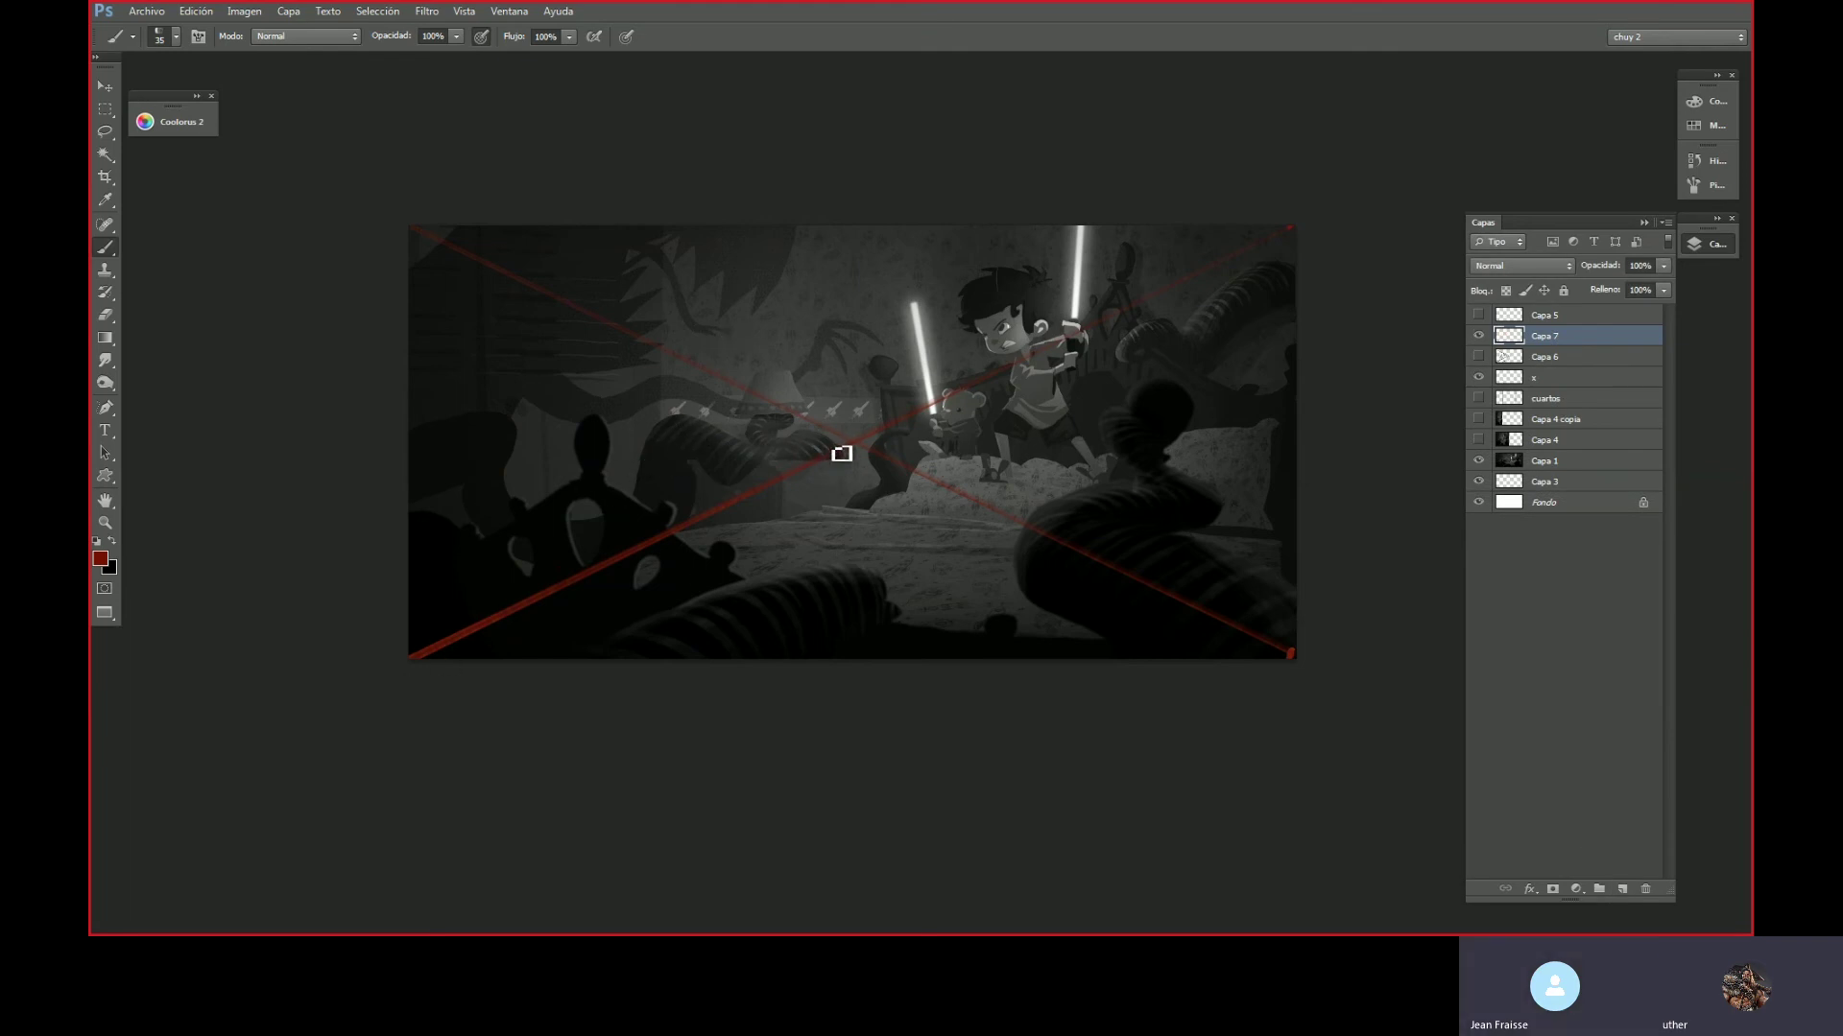
{"action": "left_click_drag", "start_coordinate": [765, 407], "coordinate": [297, 621]}
{"action": "mouse_move", "coordinate": [893, 660]}
{"action": "left_mouse_down"}
{"action": "mouse_move", "coordinate": [898, 599]}
{"action": "mouse_move", "coordinate": [603, 367]}
{"action": "mouse_move", "coordinate": [288, 588]}
{"action": "left_mouse_up"}
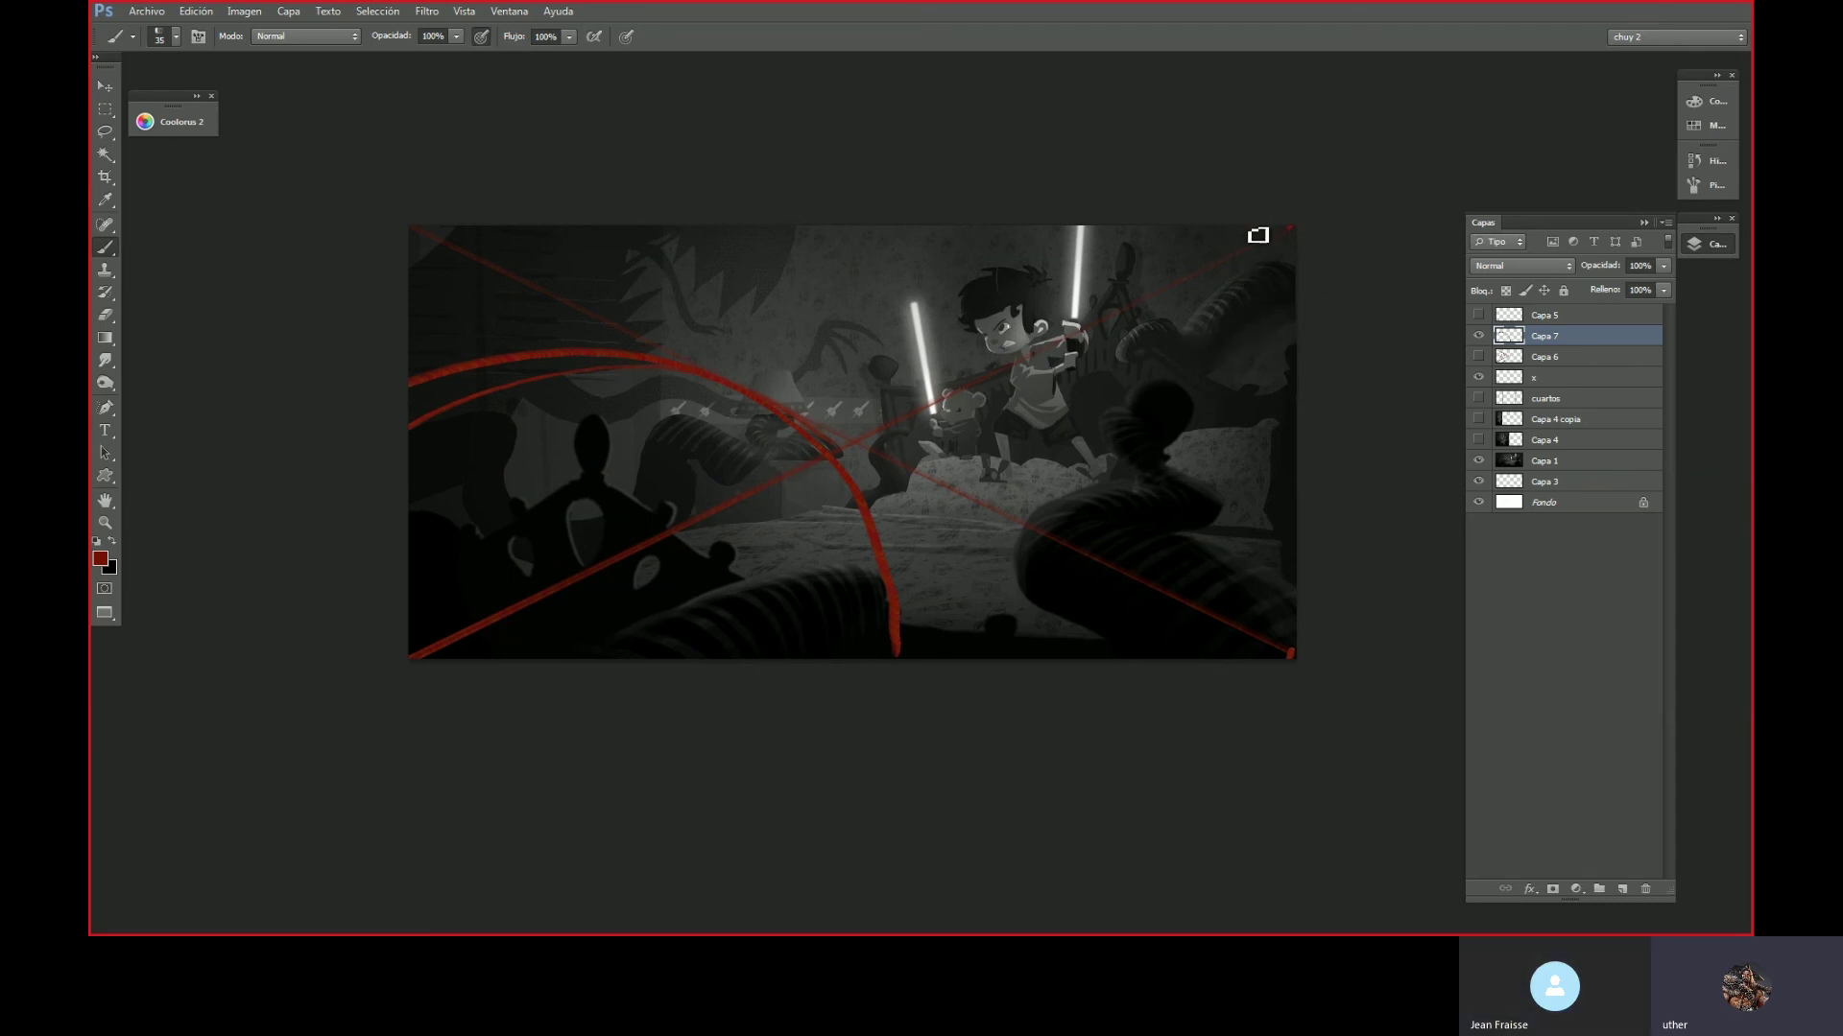
{"action": "left_click", "coordinate": [1478, 336]}
{"action": "left_click", "coordinate": [1478, 378]}
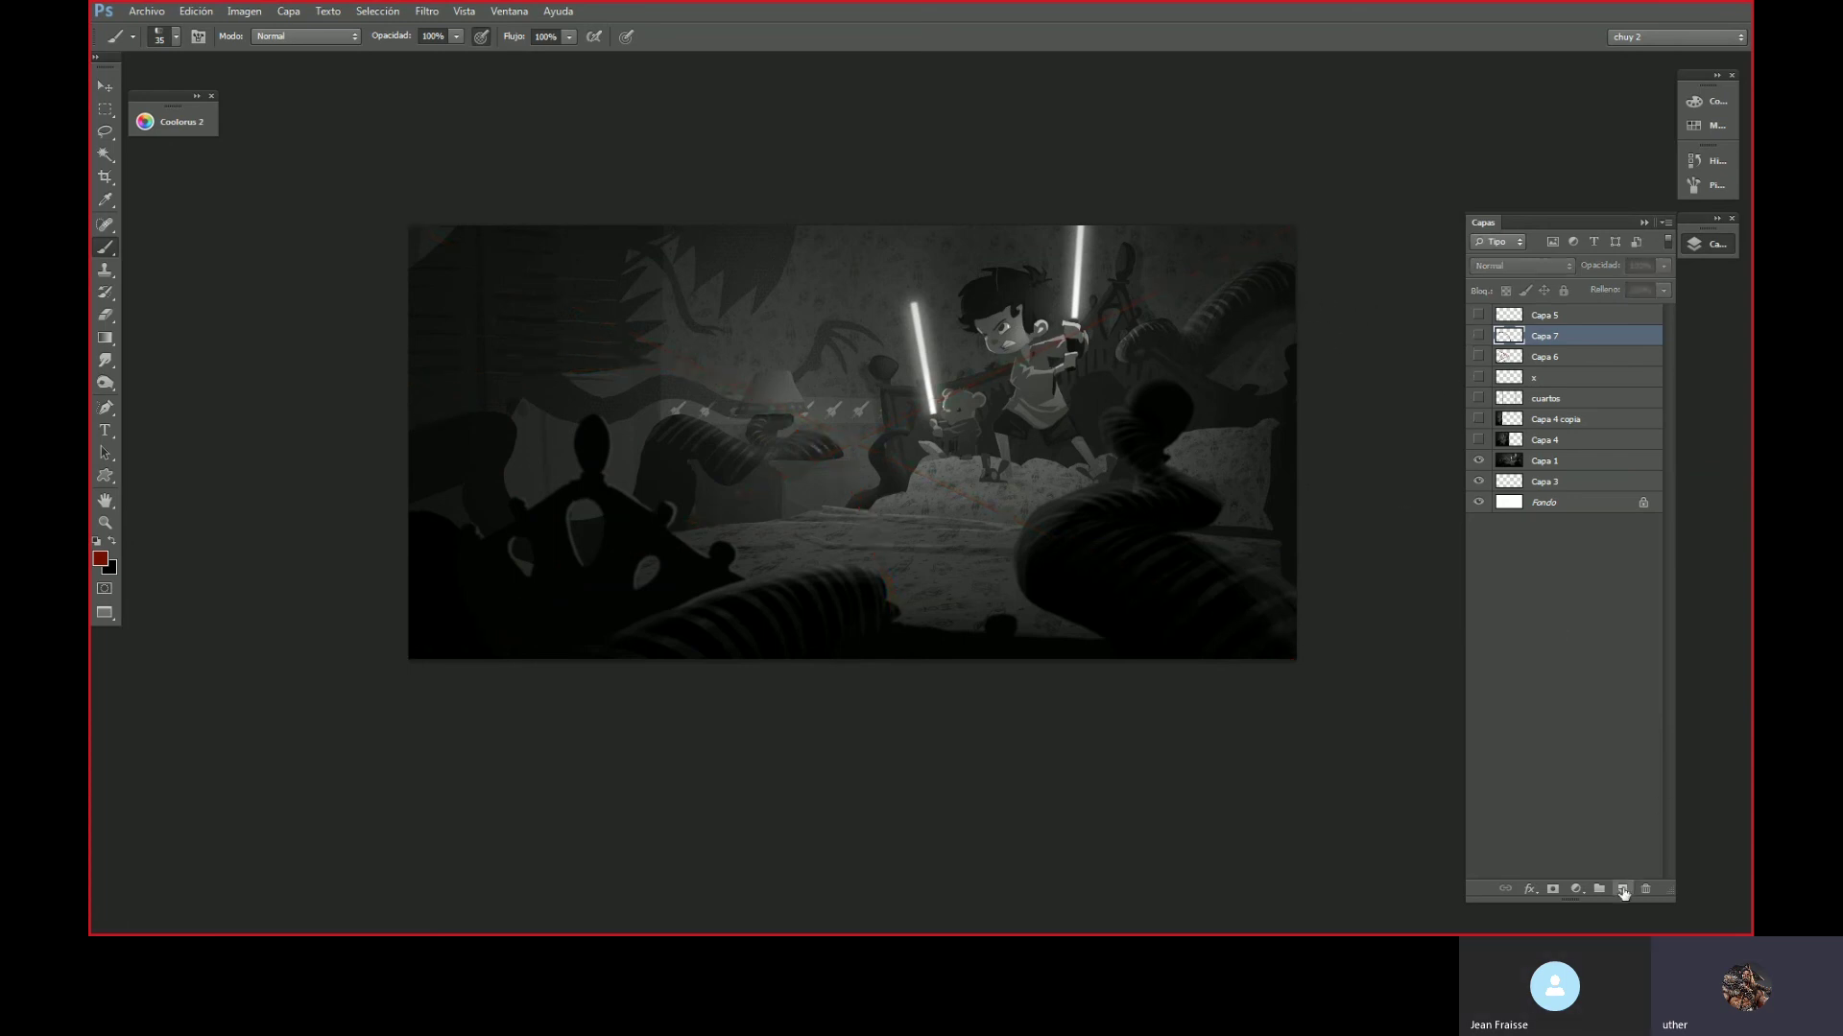
- Add another layer and paint red directional curves along the tentacles and the upper left foliage, pointing towards the boy
{"action": "left_click", "coordinate": [1626, 887]}
{"action": "left_click_drag", "start_coordinate": [1295, 273], "coordinate": [1166, 349]}
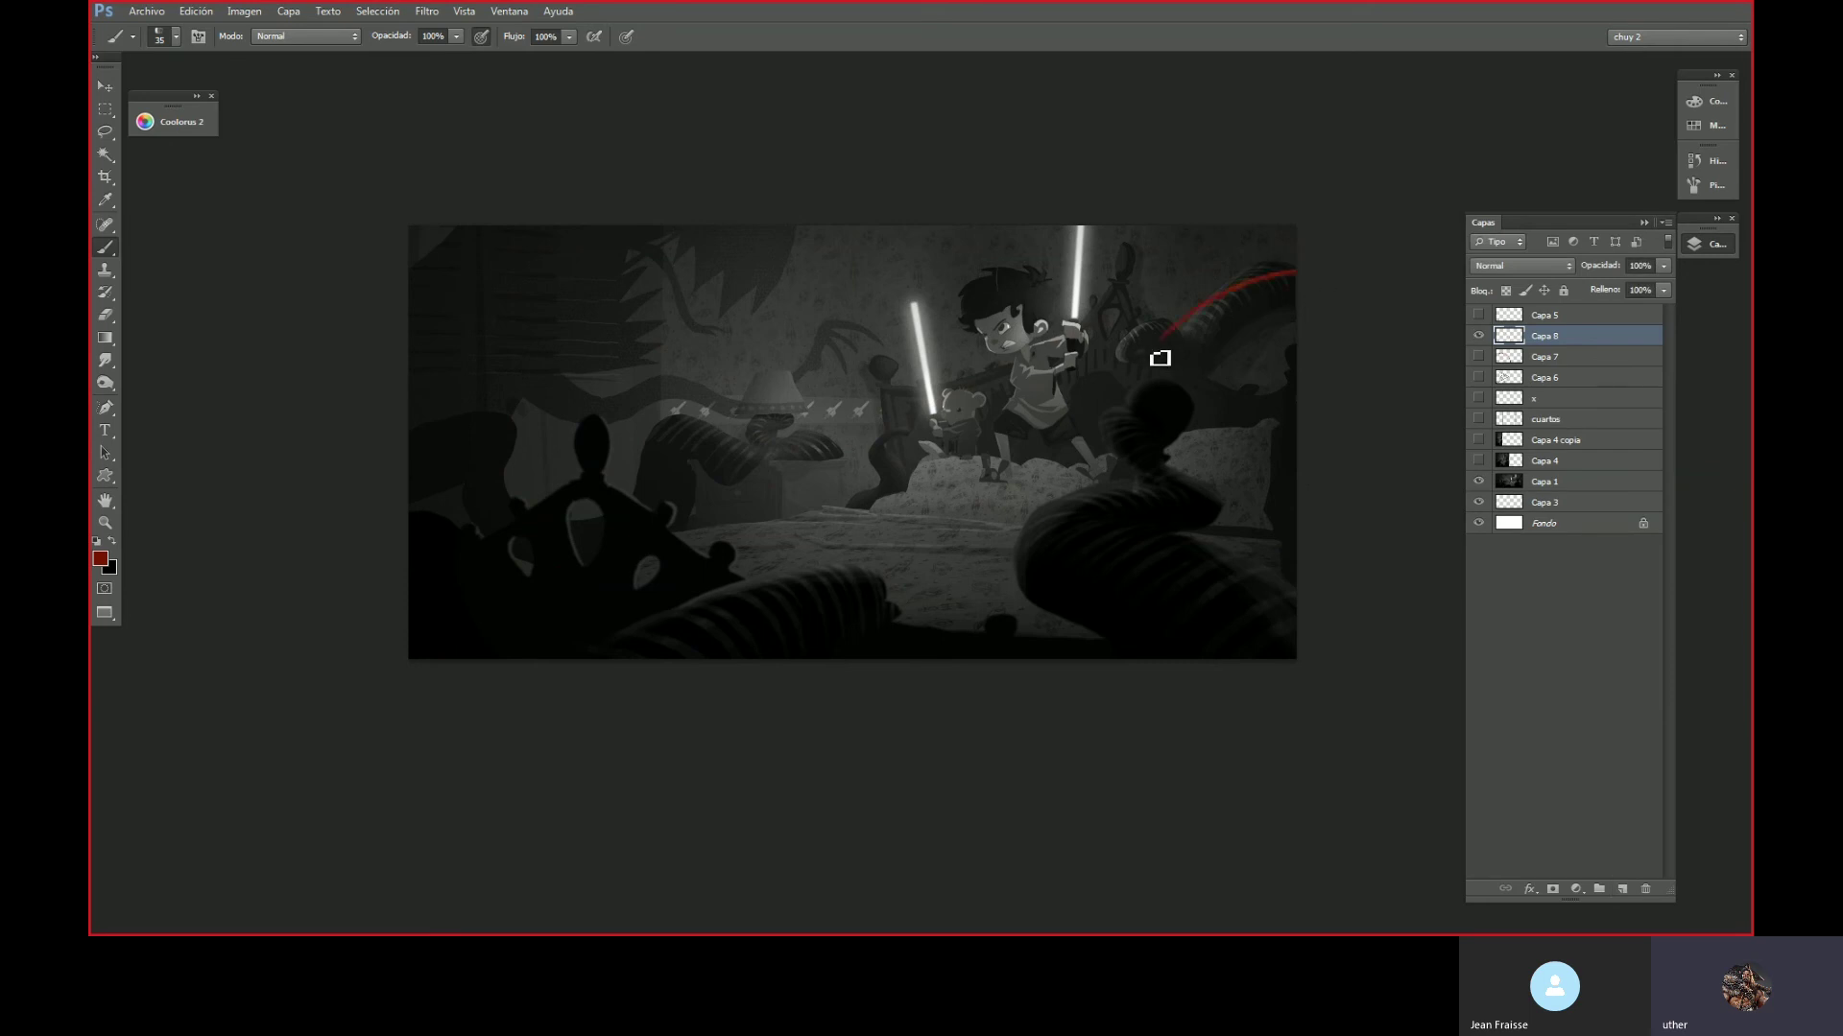
{"action": "left_click_drag", "start_coordinate": [1195, 657], "coordinate": [1131, 420]}
{"action": "left_click_drag", "start_coordinate": [597, 720], "coordinate": [826, 608]}
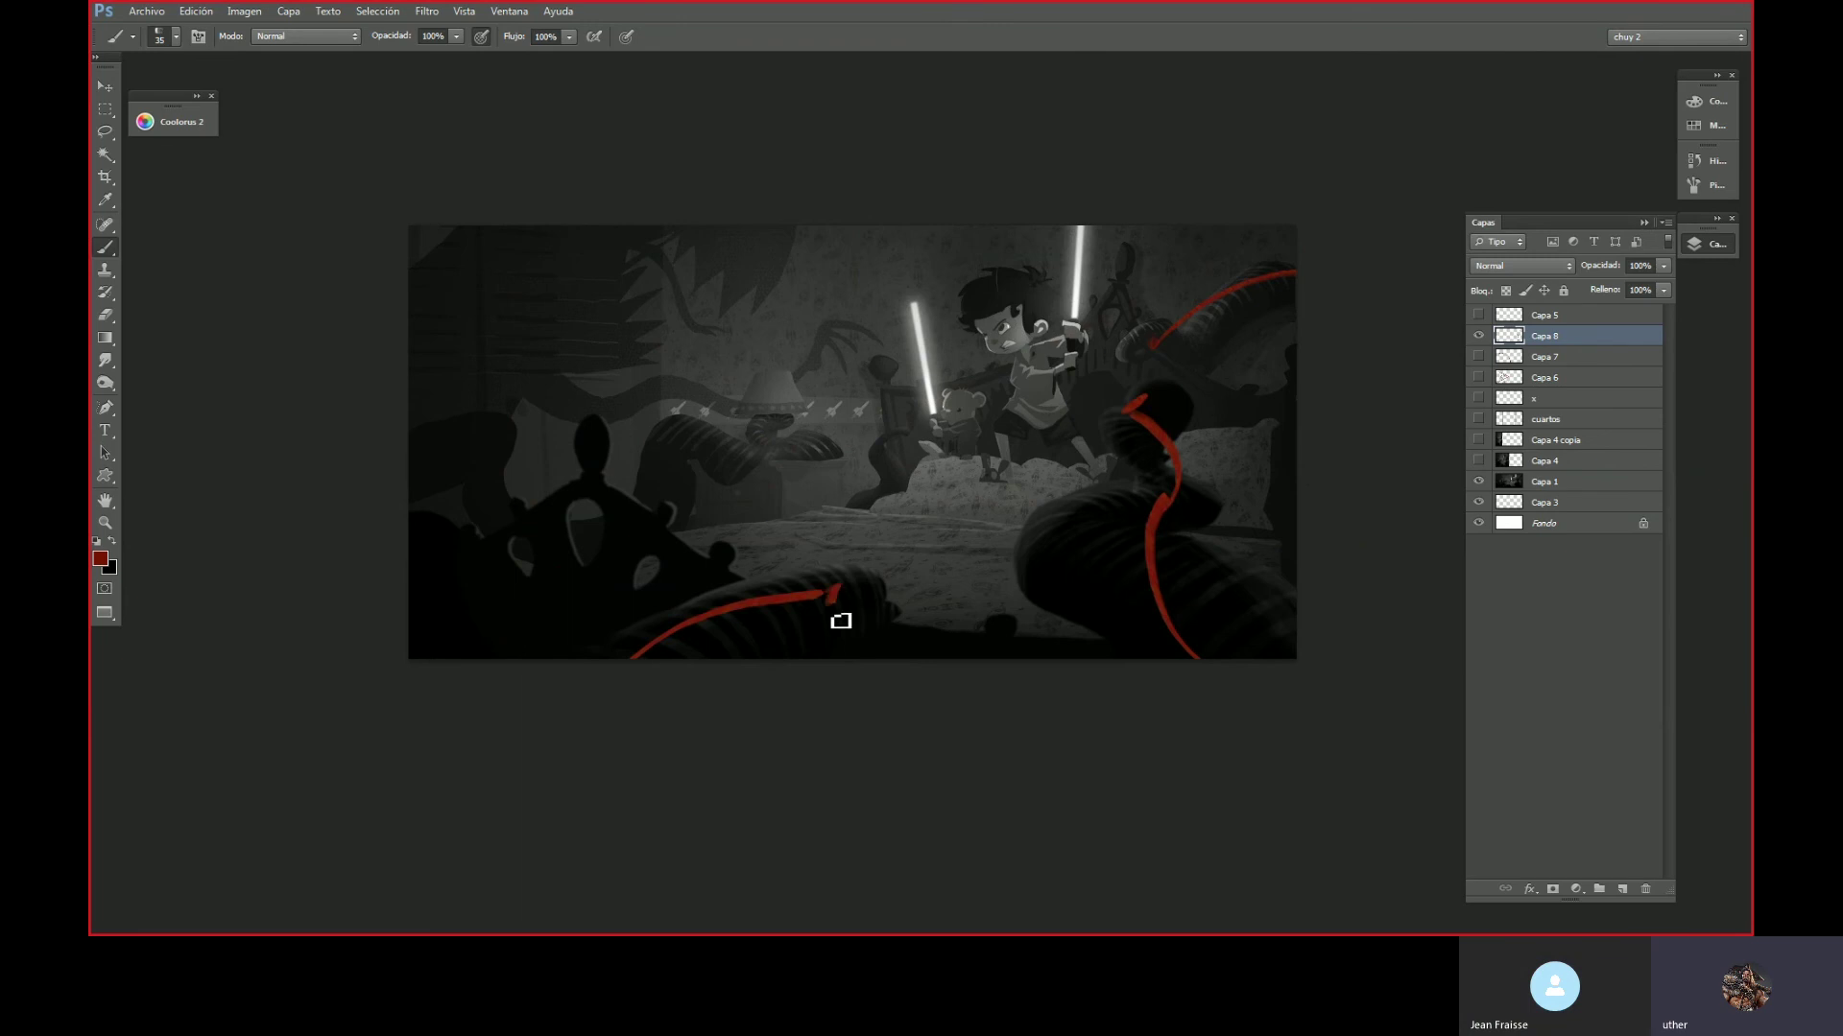
{"action": "mouse_move", "coordinate": [401, 549]}
{"action": "left_mouse_down"}
{"action": "mouse_move", "coordinate": [687, 440]}
{"action": "mouse_move", "coordinate": [764, 433]}
{"action": "mouse_move", "coordinate": [756, 410]}
{"action": "left_mouse_up"}
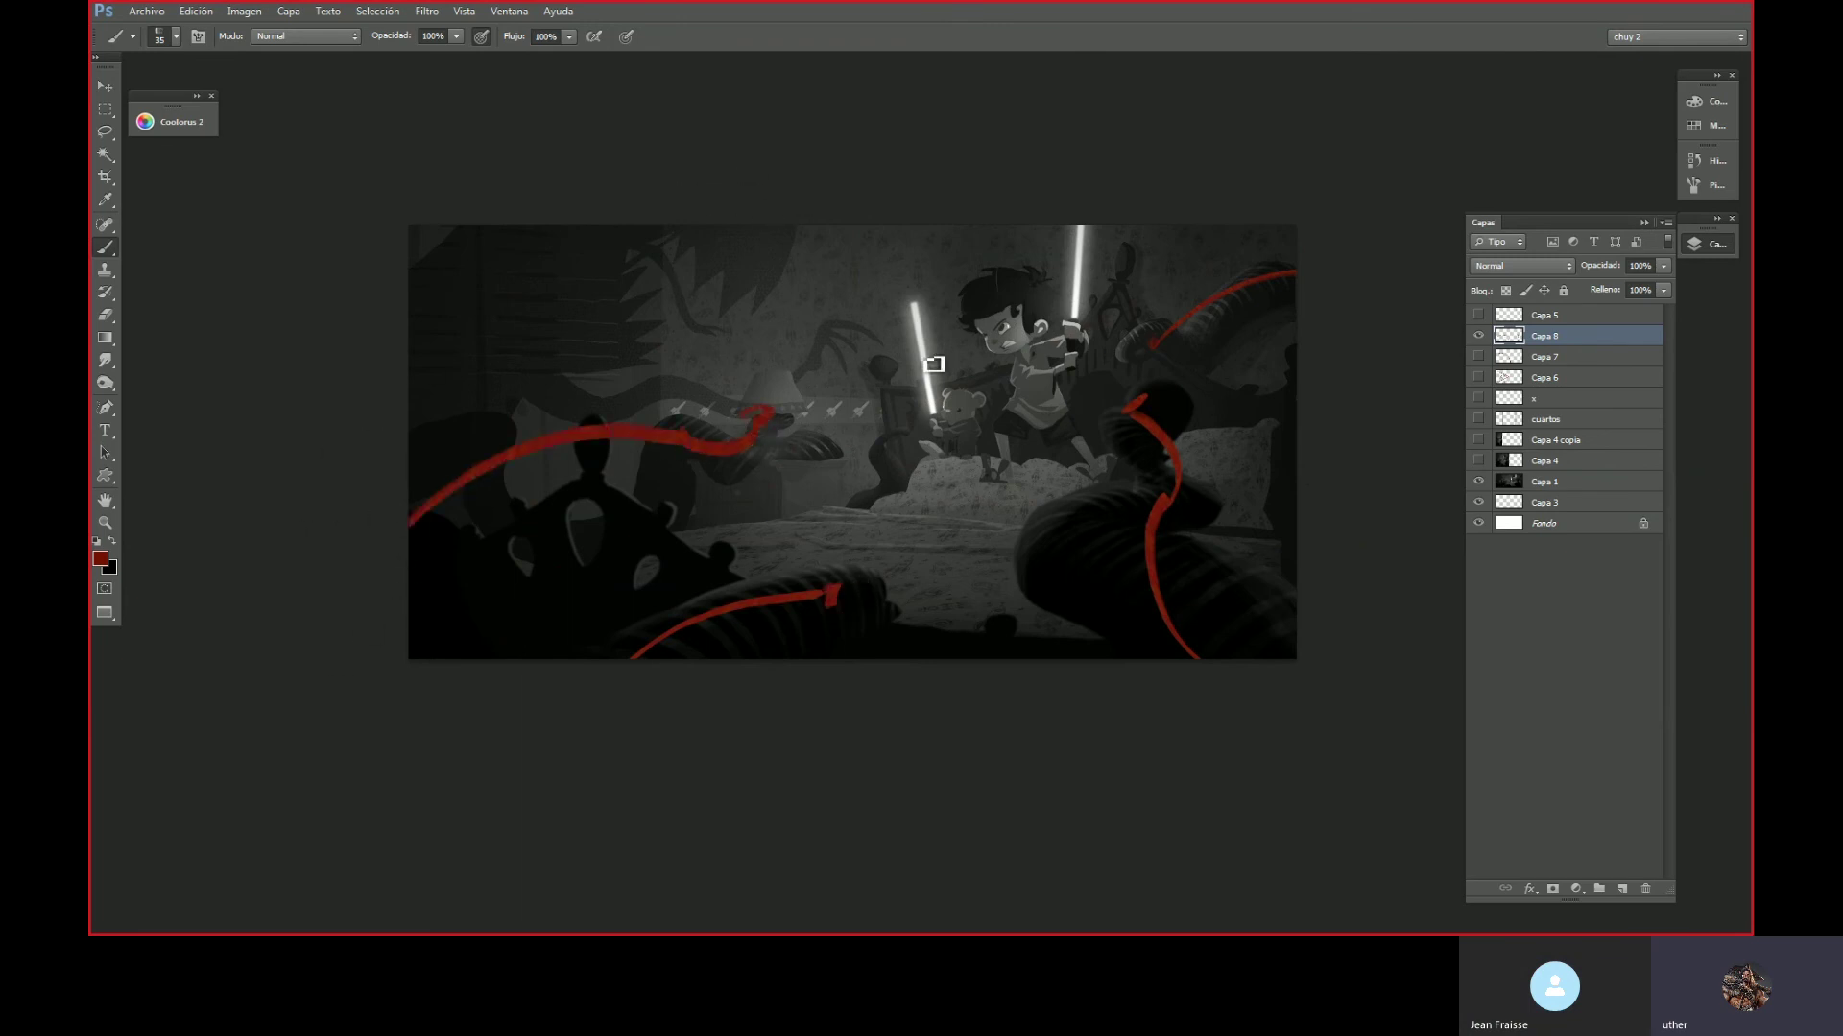
{"action": "left_click_drag", "start_coordinate": [624, 226], "coordinate": [806, 280]}
- Compare the painting with and without the directional curves, leave them hidden and show the Capa 6 markup
{"action": "left_click", "coordinate": [1479, 336]}
{"action": "left_click", "coordinate": [1479, 335]}
{"action": "left_click", "coordinate": [1479, 336]}
{"action": "left_click", "coordinate": [1479, 336]}
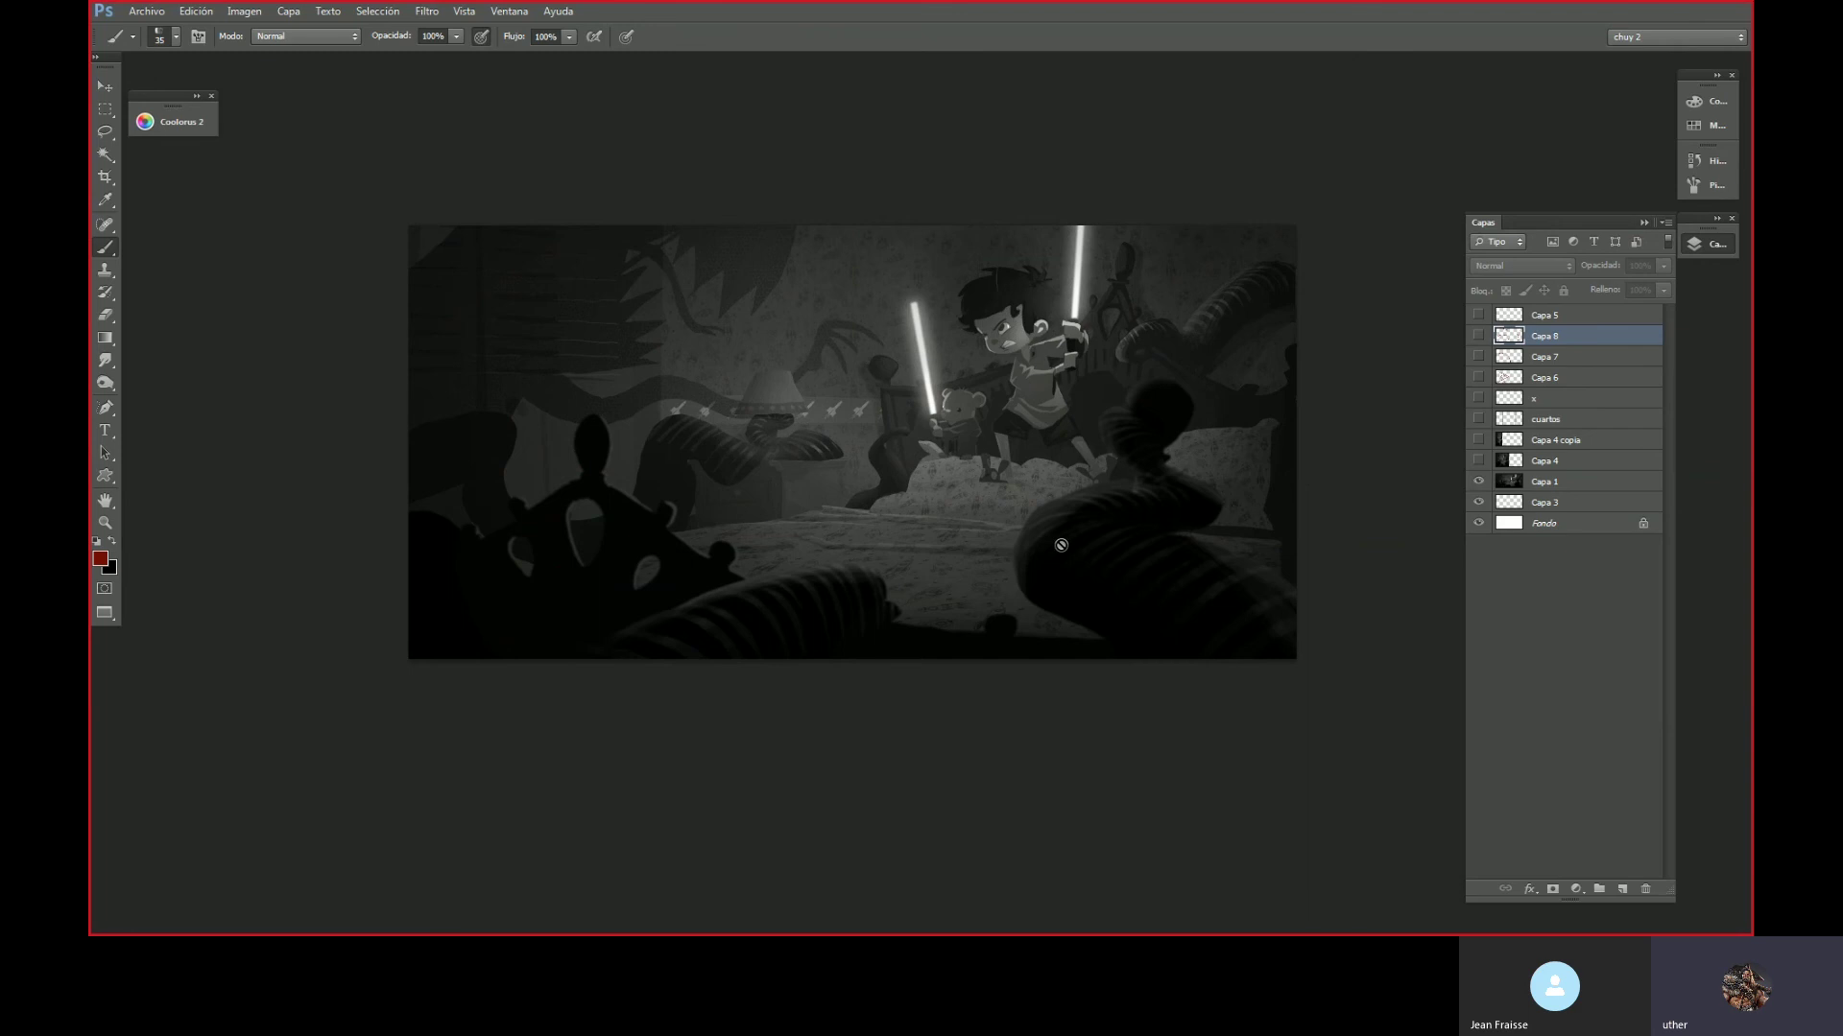
{"action": "left_click", "coordinate": [1478, 336]}
{"action": "left_click", "coordinate": [1477, 336]}
{"action": "left_click", "coordinate": [1478, 377]}
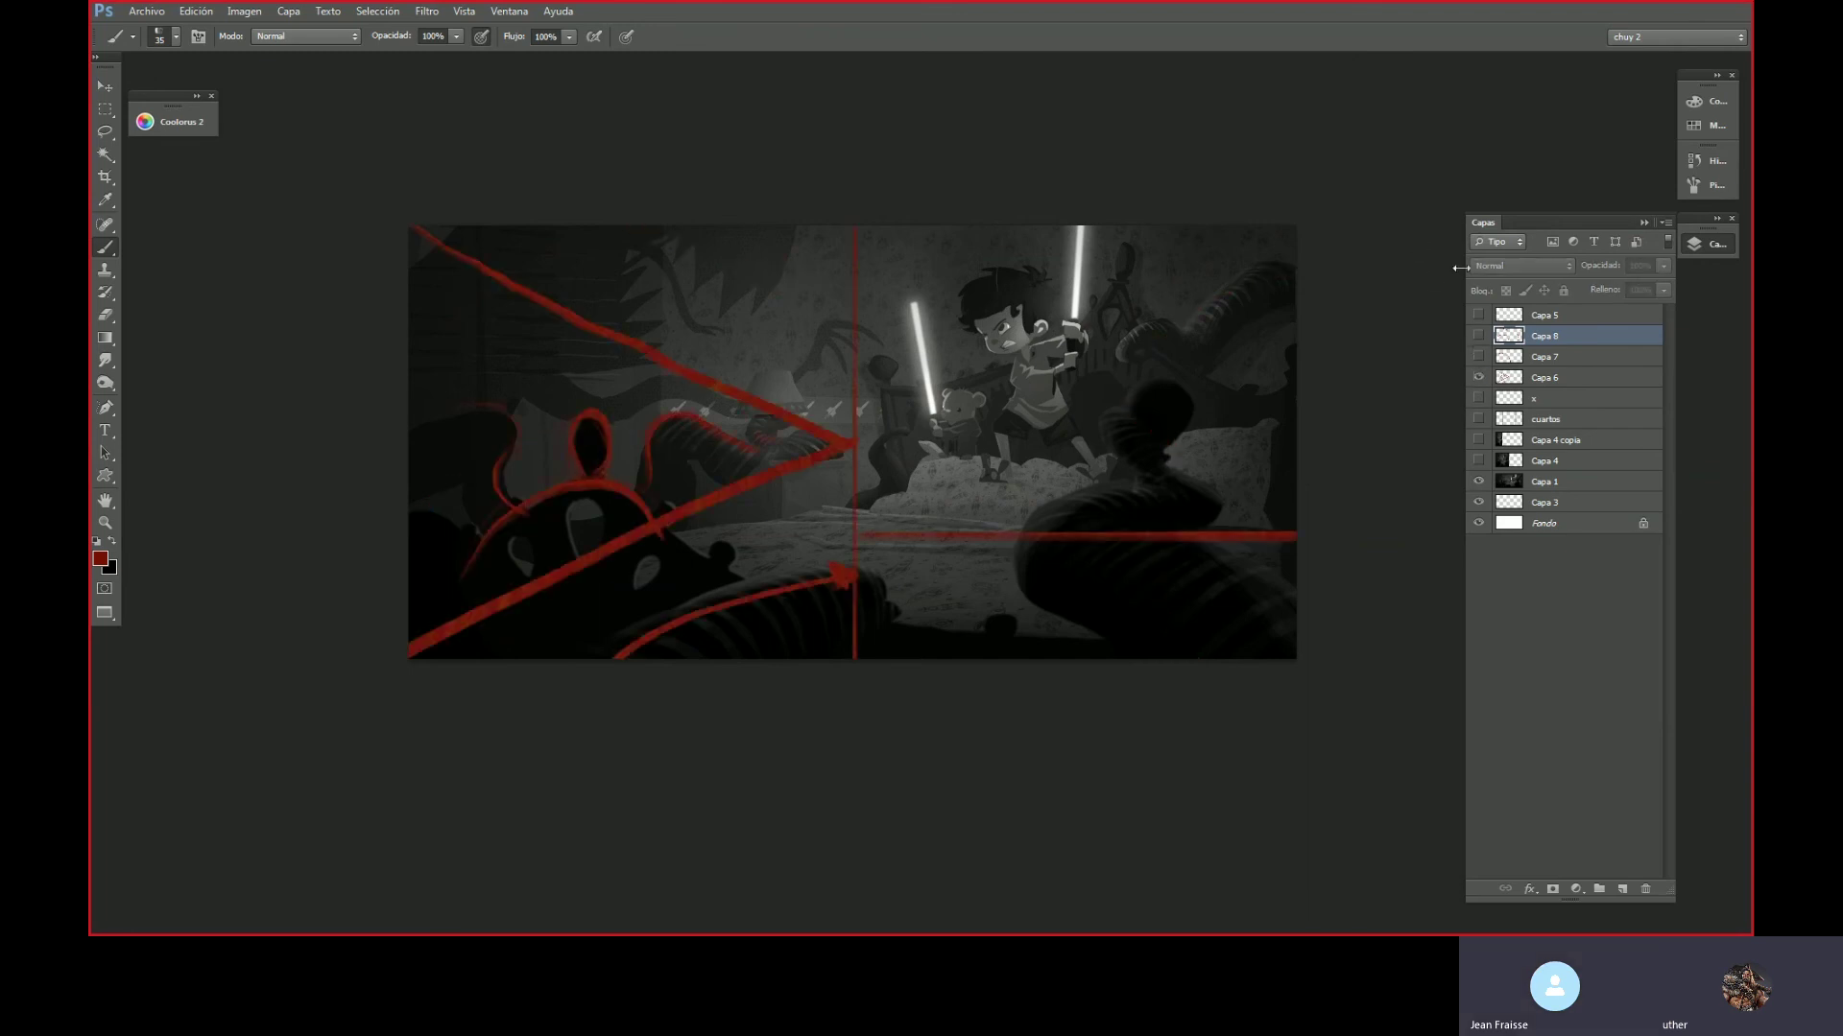
- Compare the Capa 6 markup with the Capa 7 arcs over the painting, leaving only the Capa 6 markup shown
{"action": "left_click", "coordinate": [1478, 378]}
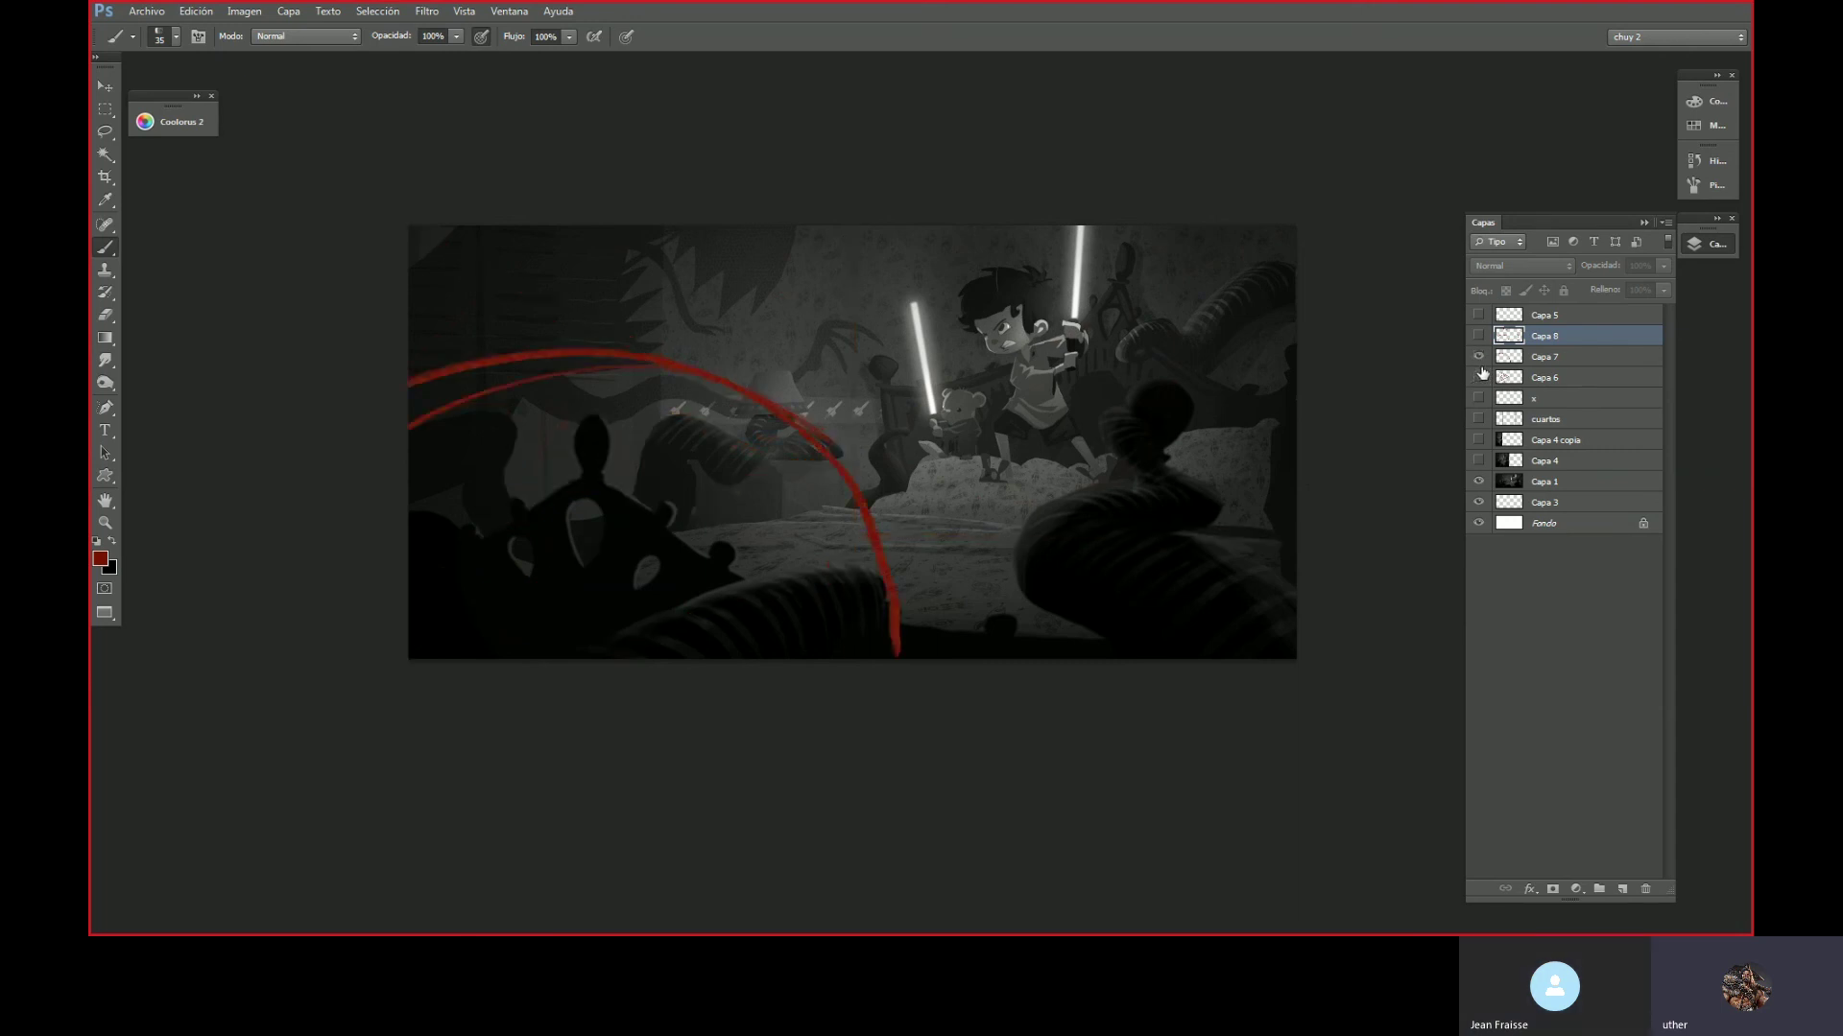
{"action": "left_click", "coordinate": [1478, 378]}
{"action": "left_click", "coordinate": [1478, 378]}
{"action": "left_click", "coordinate": [1478, 357]}
{"action": "left_click", "coordinate": [1479, 378]}
{"action": "left_click", "coordinate": [1478, 356]}
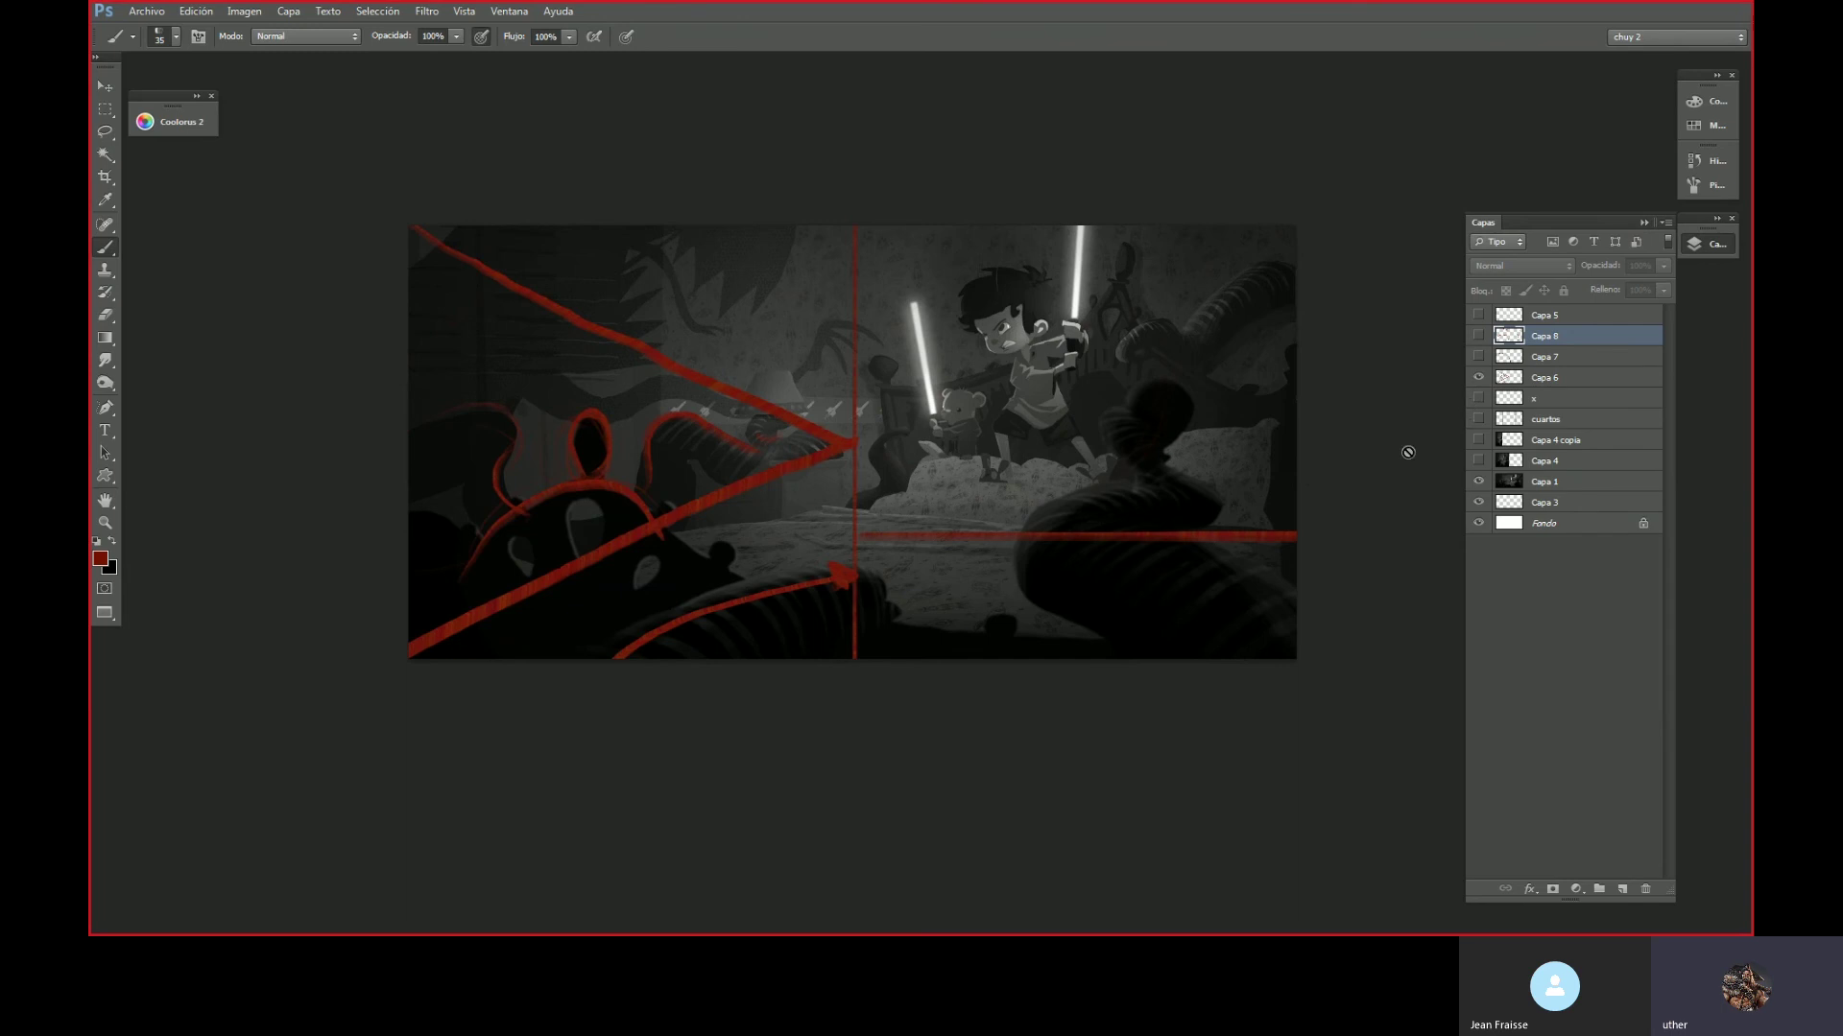
- Paint a red horizontal line on Capa 6 above the left bedposts and across the canvas, with three downward arrows pointing at it
{"action": "left_click", "coordinate": [1557, 378]}
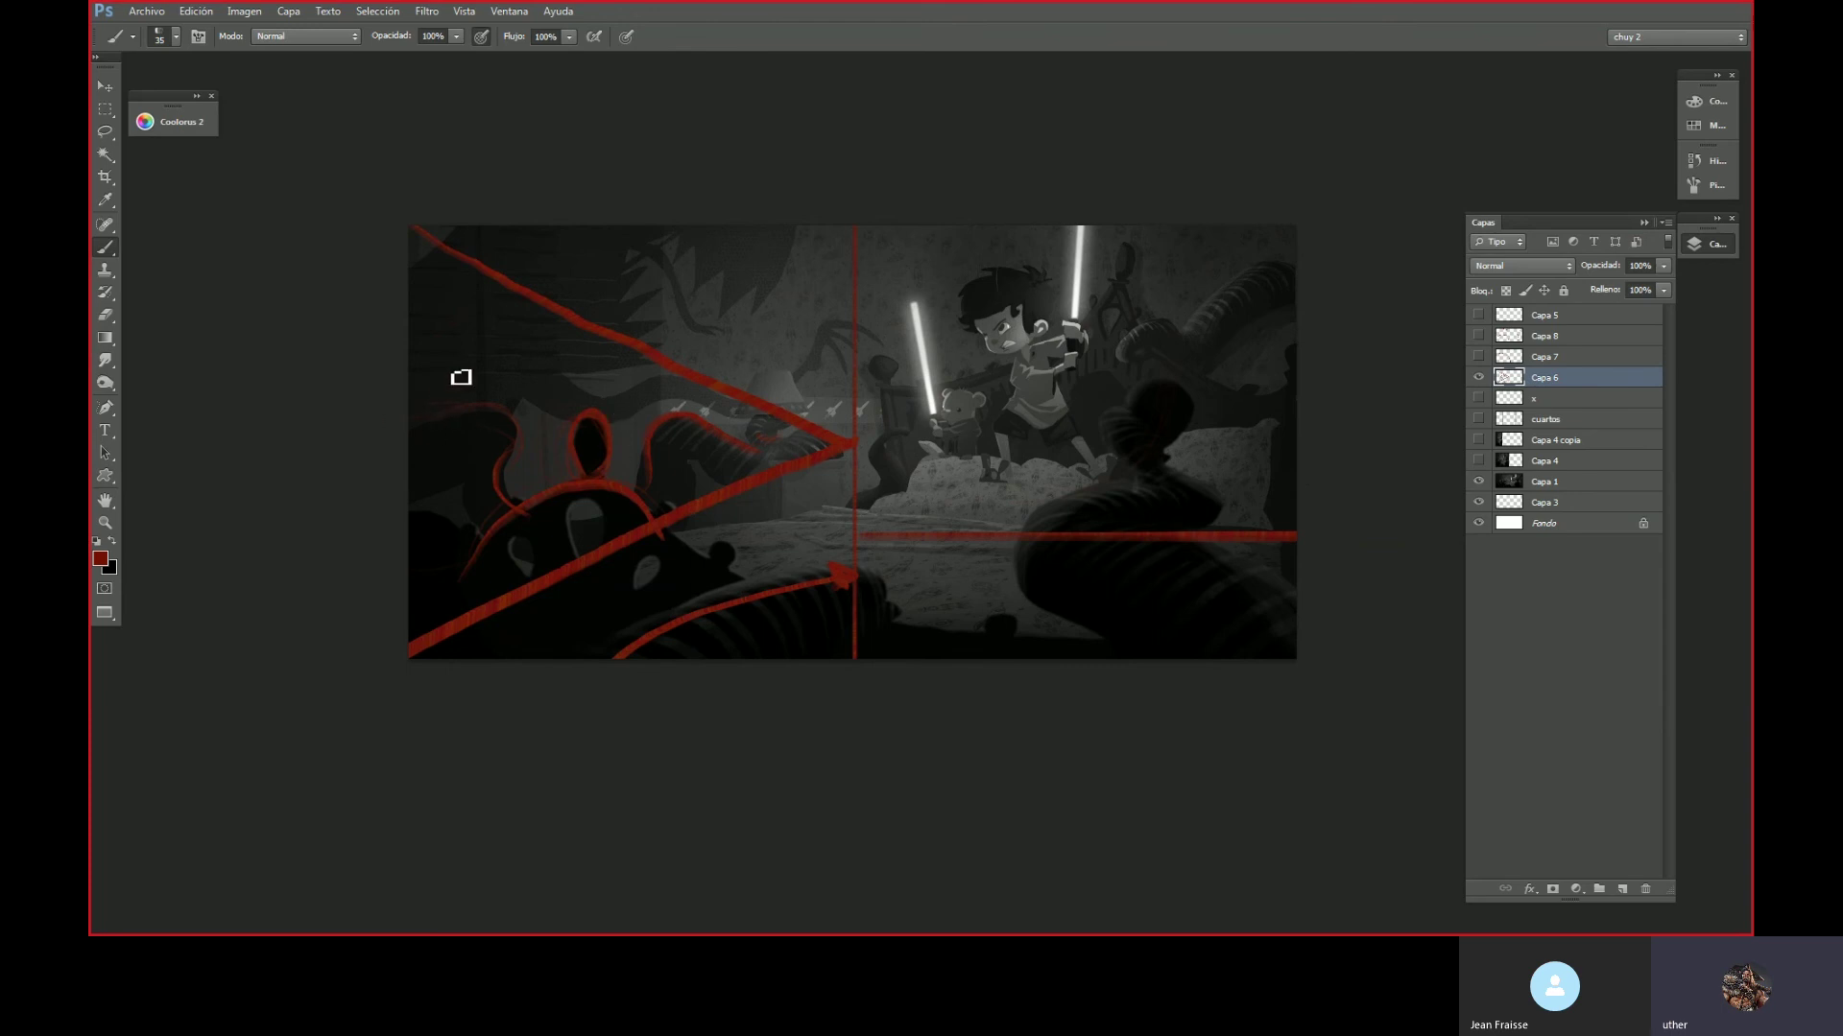
{"action": "left_click_drag", "start_coordinate": [416, 408], "coordinate": [1304, 493]}
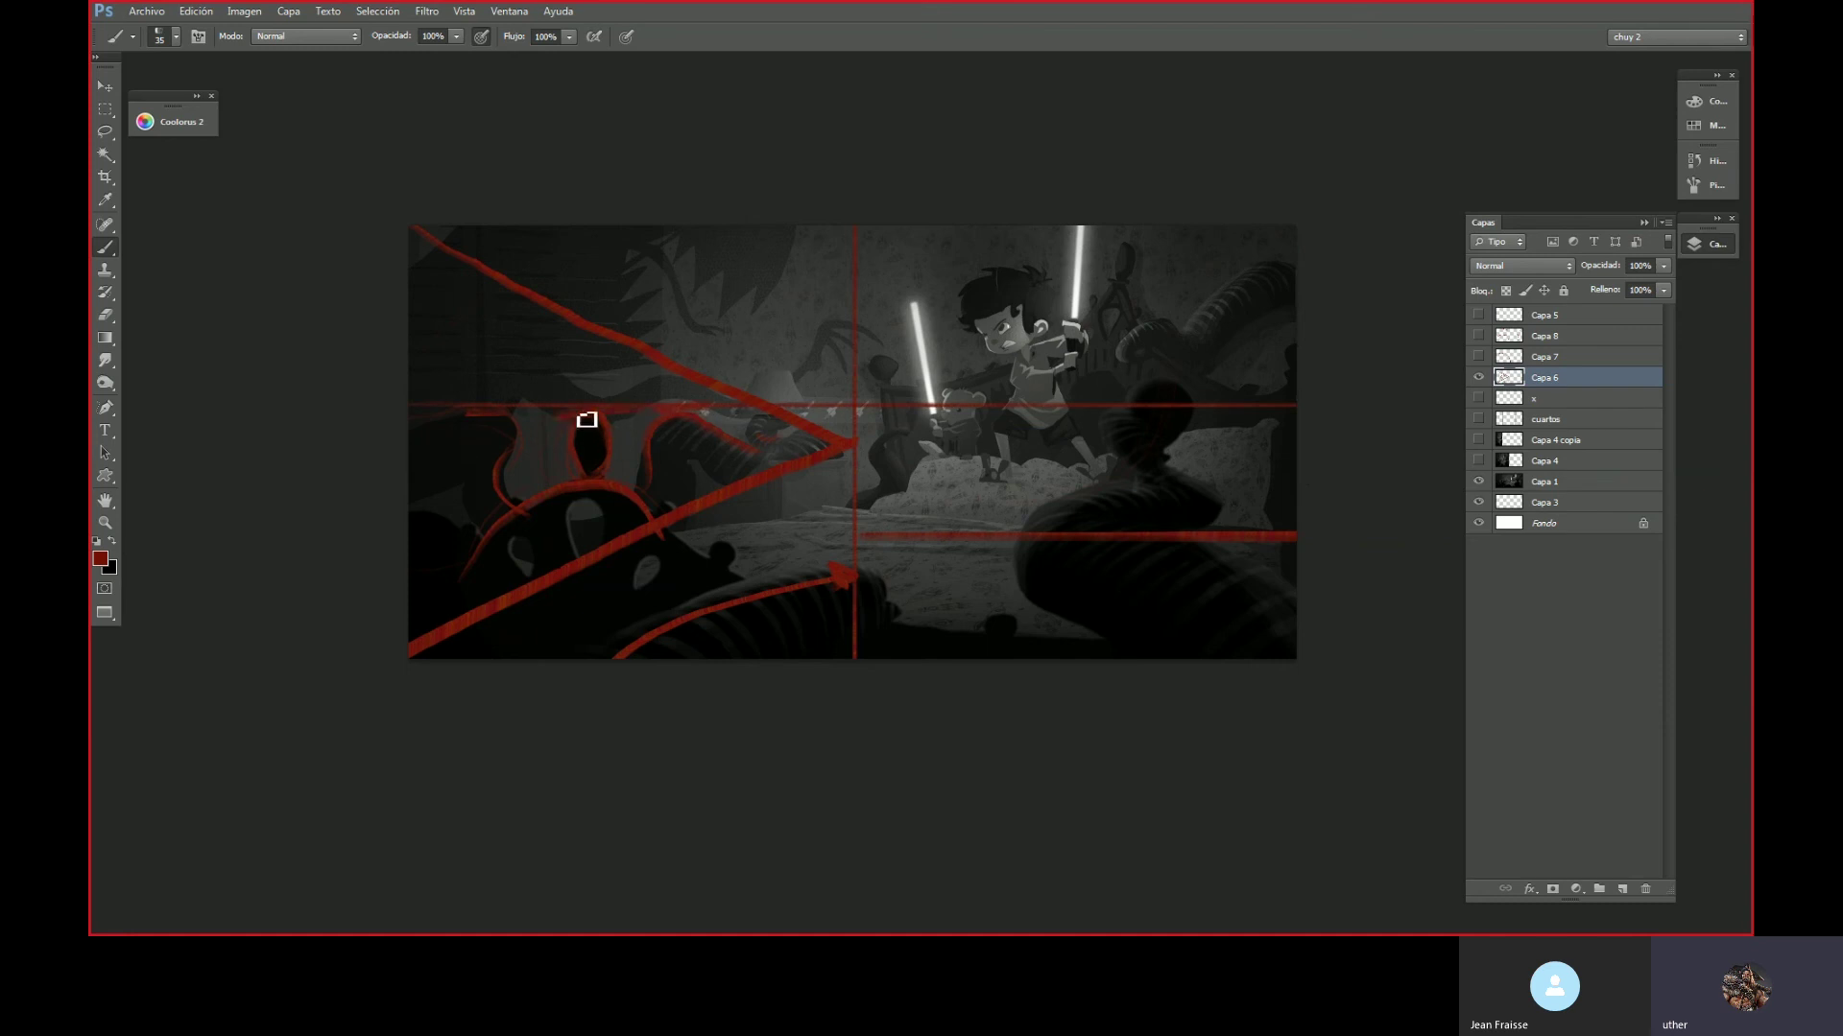
{"action": "mouse_move", "coordinate": [480, 348]}
{"action": "left_mouse_down"}
{"action": "mouse_move", "coordinate": [481, 388]}
{"action": "mouse_move", "coordinate": [584, 389]}
{"action": "left_mouse_up"}
{"action": "left_click_drag", "start_coordinate": [576, 377], "coordinate": [677, 382]}
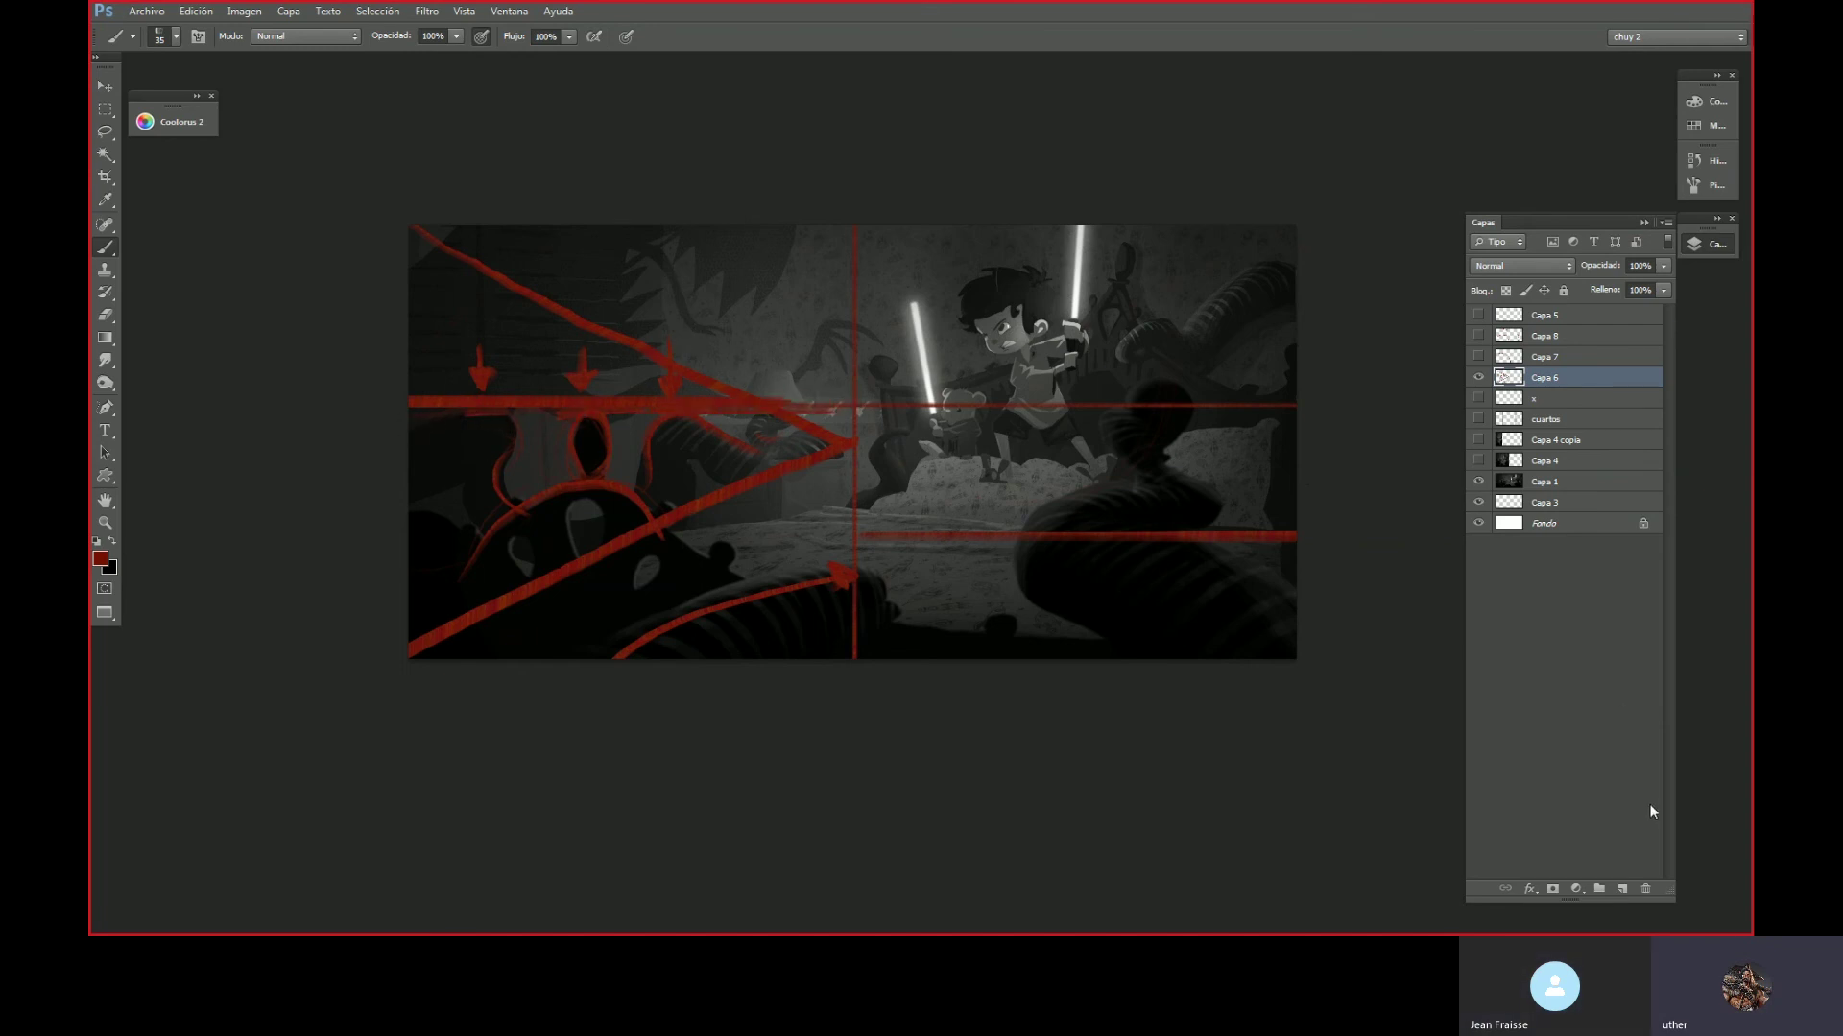
- Paint teal S-shaped curves around the bedpost shapes in the left half on a new layer, and hide that layer
{"action": "left_click", "coordinate": [1697, 128]}
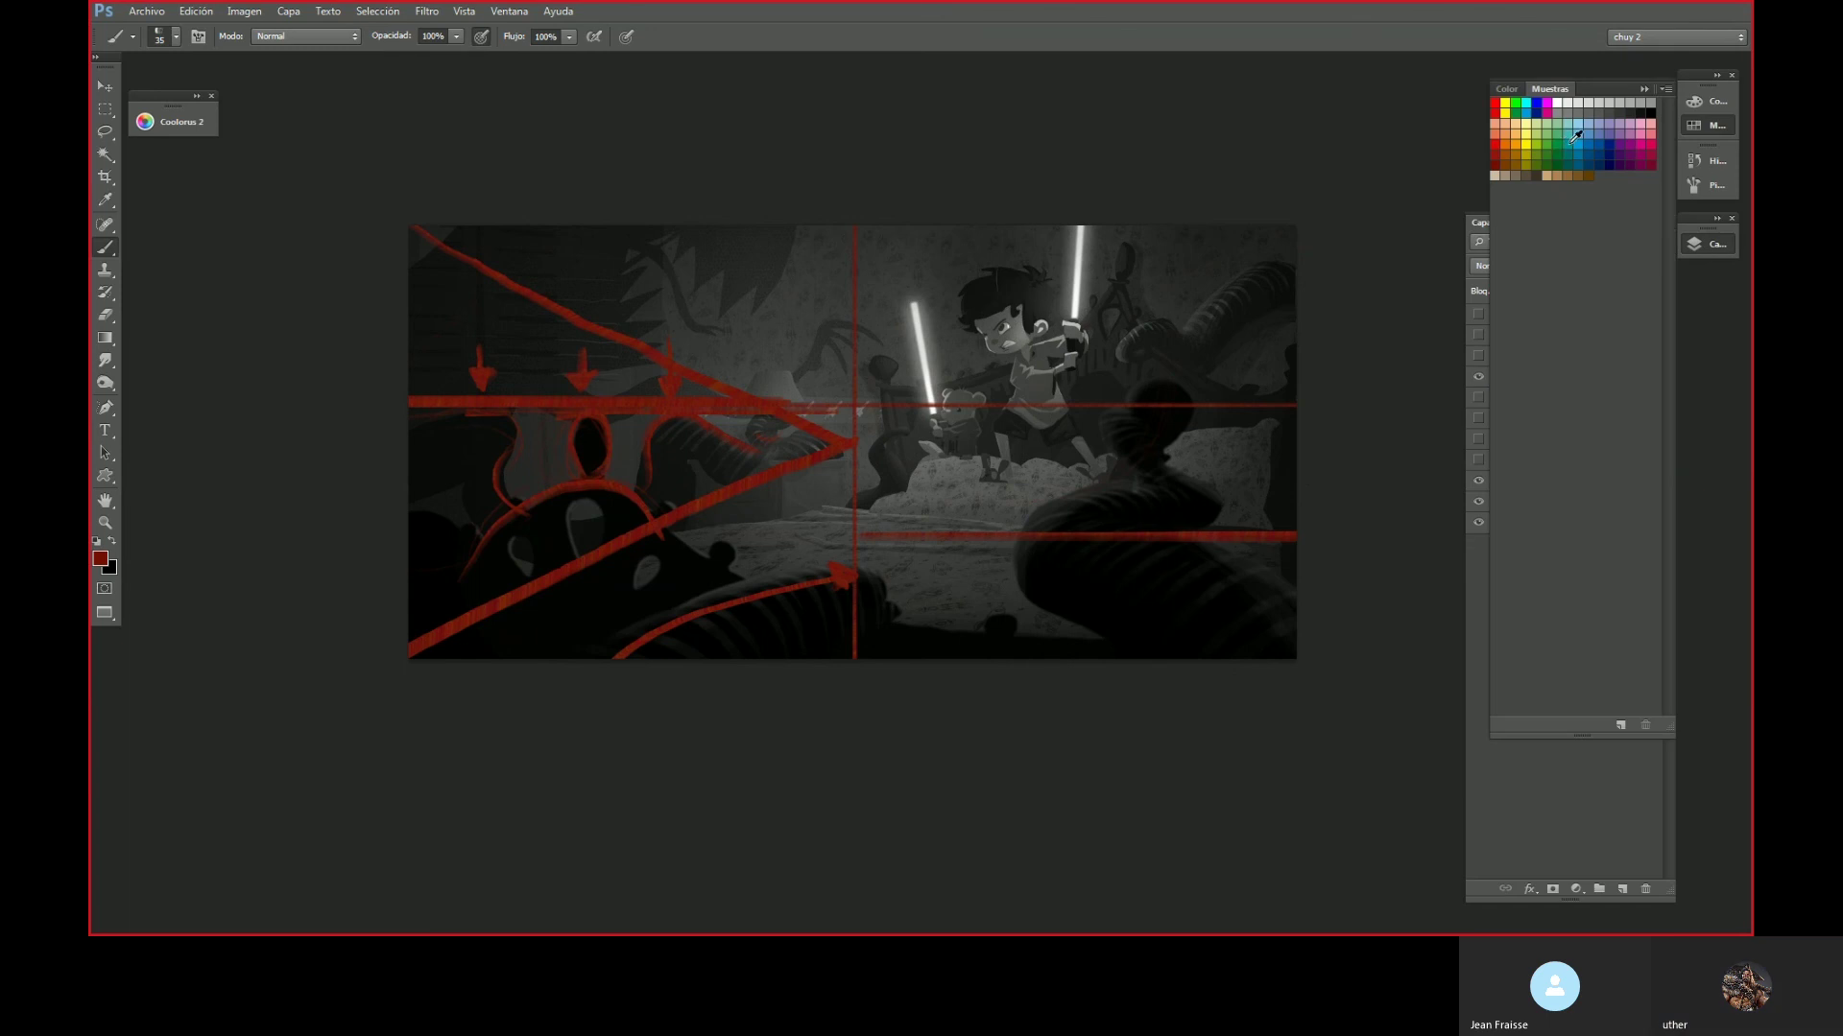
{"action": "left_click", "coordinate": [1622, 888]}
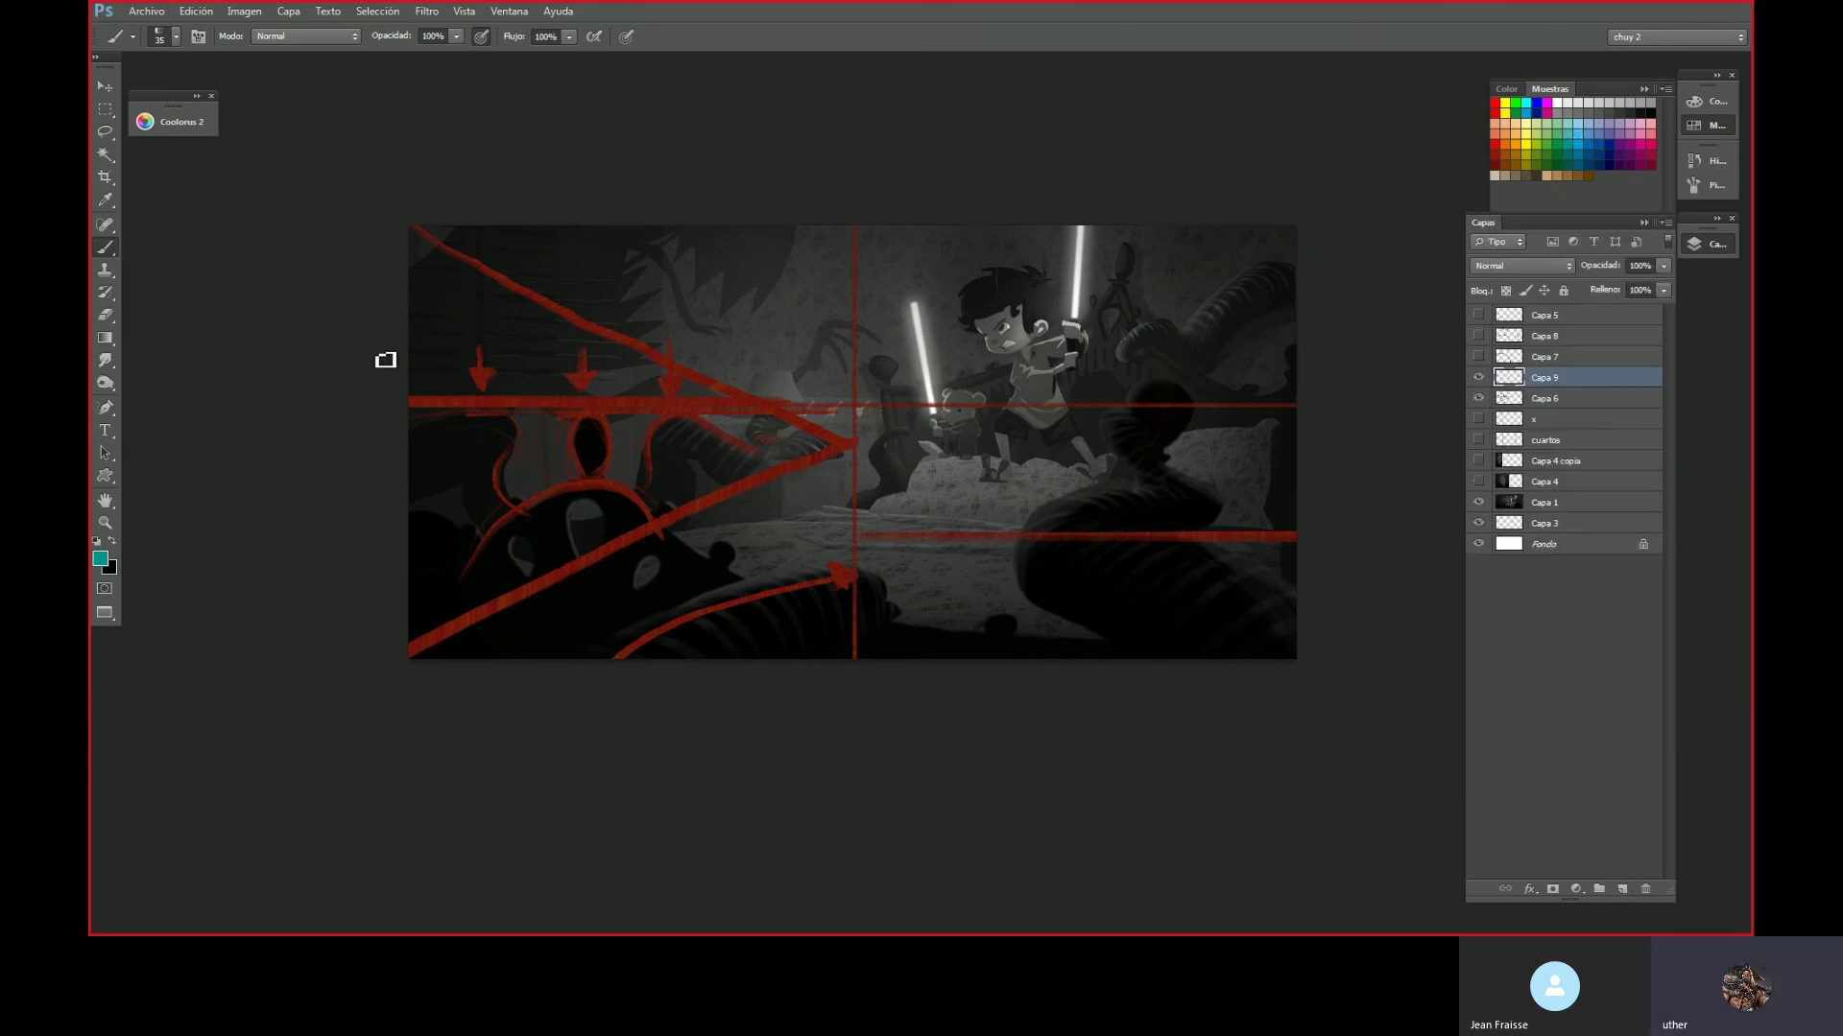
{"action": "mouse_move", "coordinate": [429, 341]}
{"action": "left_mouse_down"}
{"action": "mouse_move", "coordinate": [530, 403]}
{"action": "mouse_move", "coordinate": [527, 510]}
{"action": "mouse_move", "coordinate": [481, 336]}
{"action": "left_mouse_up"}
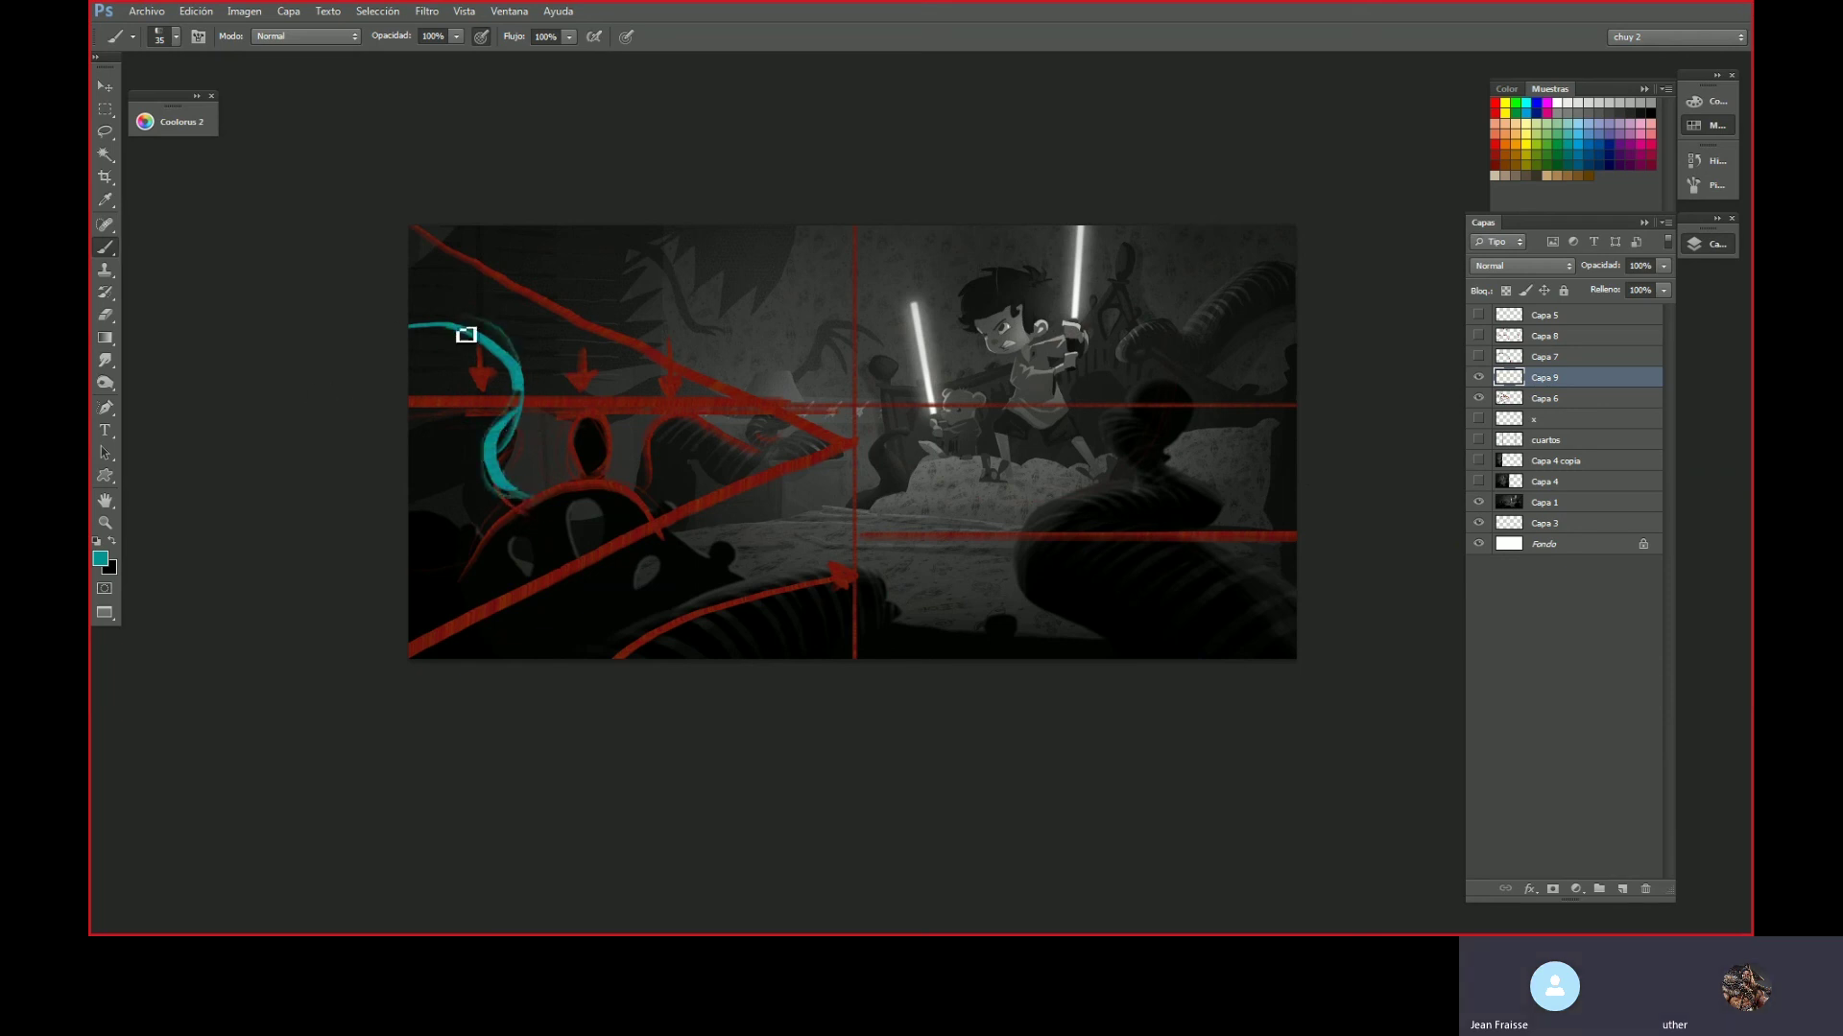
{"action": "left_click_drag", "start_coordinate": [346, 343], "coordinate": [1022, 466]}
{"action": "key", "text": "ctrl+z"}
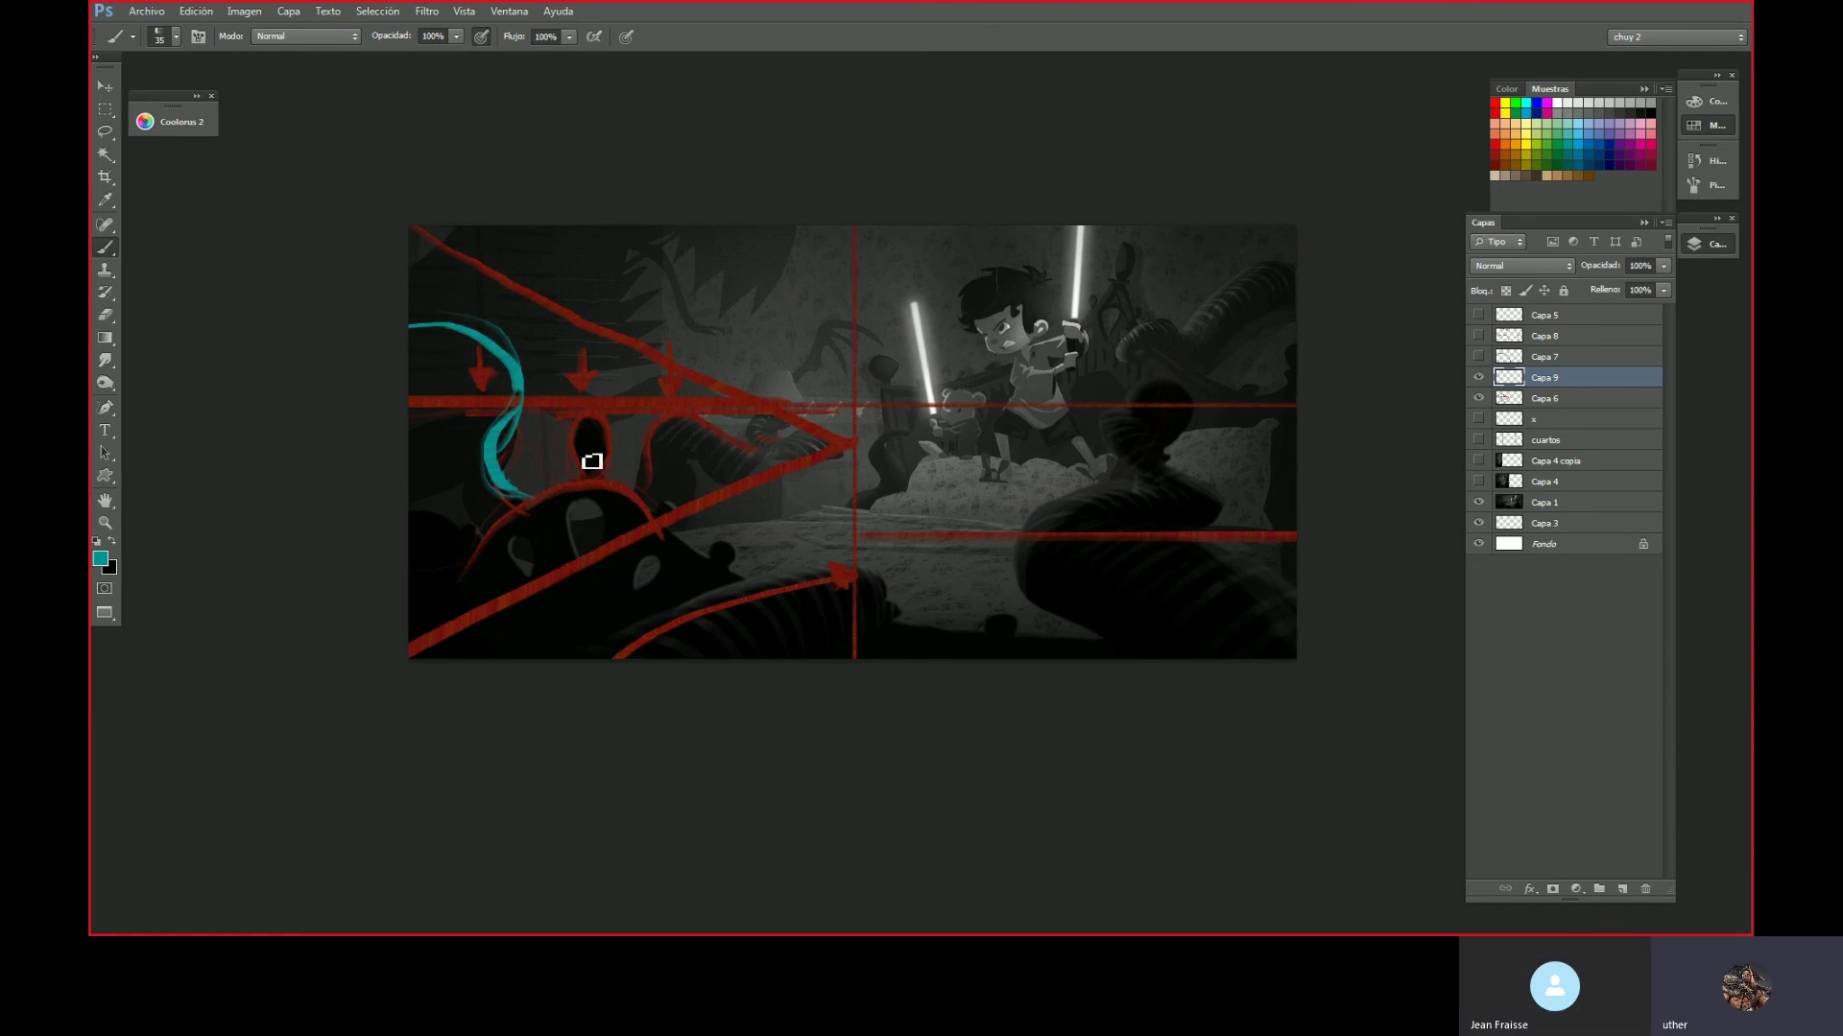
{"action": "mouse_move", "coordinate": [590, 474]}
{"action": "left_mouse_down"}
{"action": "mouse_move", "coordinate": [609, 456]}
{"action": "mouse_move", "coordinate": [576, 444]}
{"action": "mouse_move", "coordinate": [689, 407]}
{"action": "left_mouse_up"}
{"action": "left_click", "coordinate": [1479, 379]}
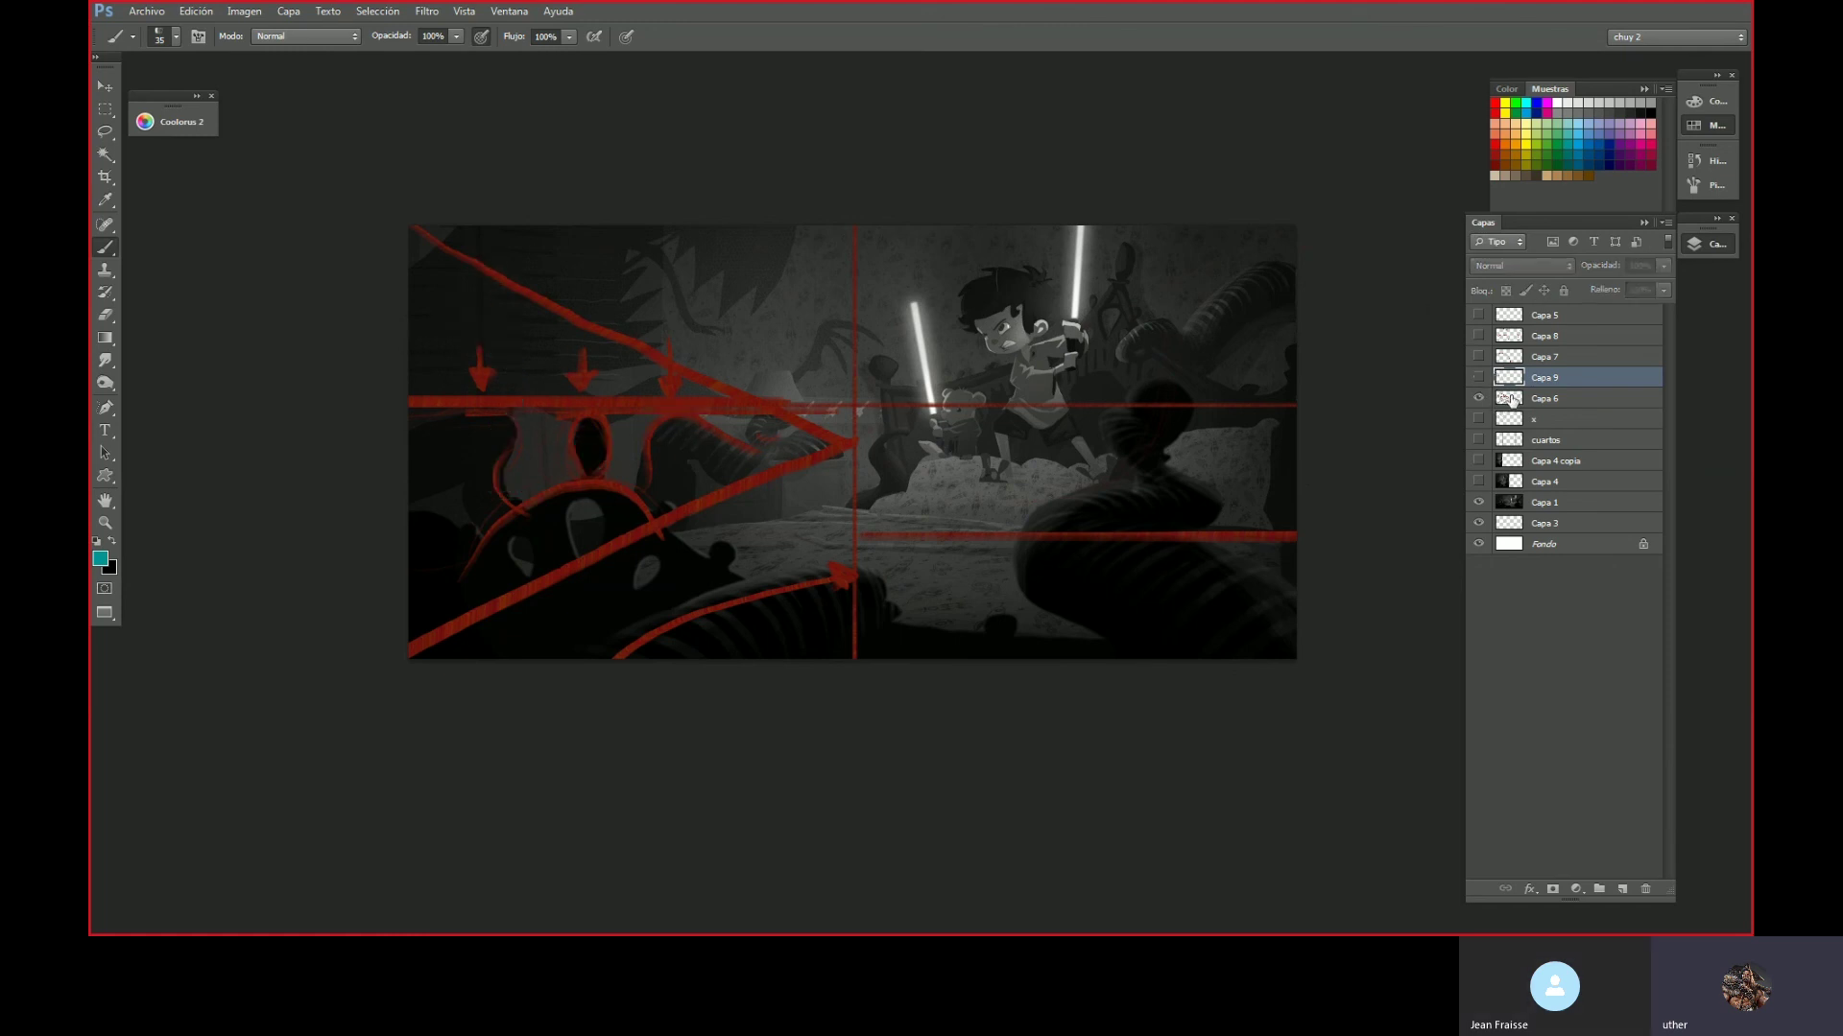
- Erase the thick horizontal line and its arrows from the left half of the Capa 6 markup
{"action": "left_click", "coordinate": [1479, 398]}
{"action": "left_click", "coordinate": [1536, 399]}
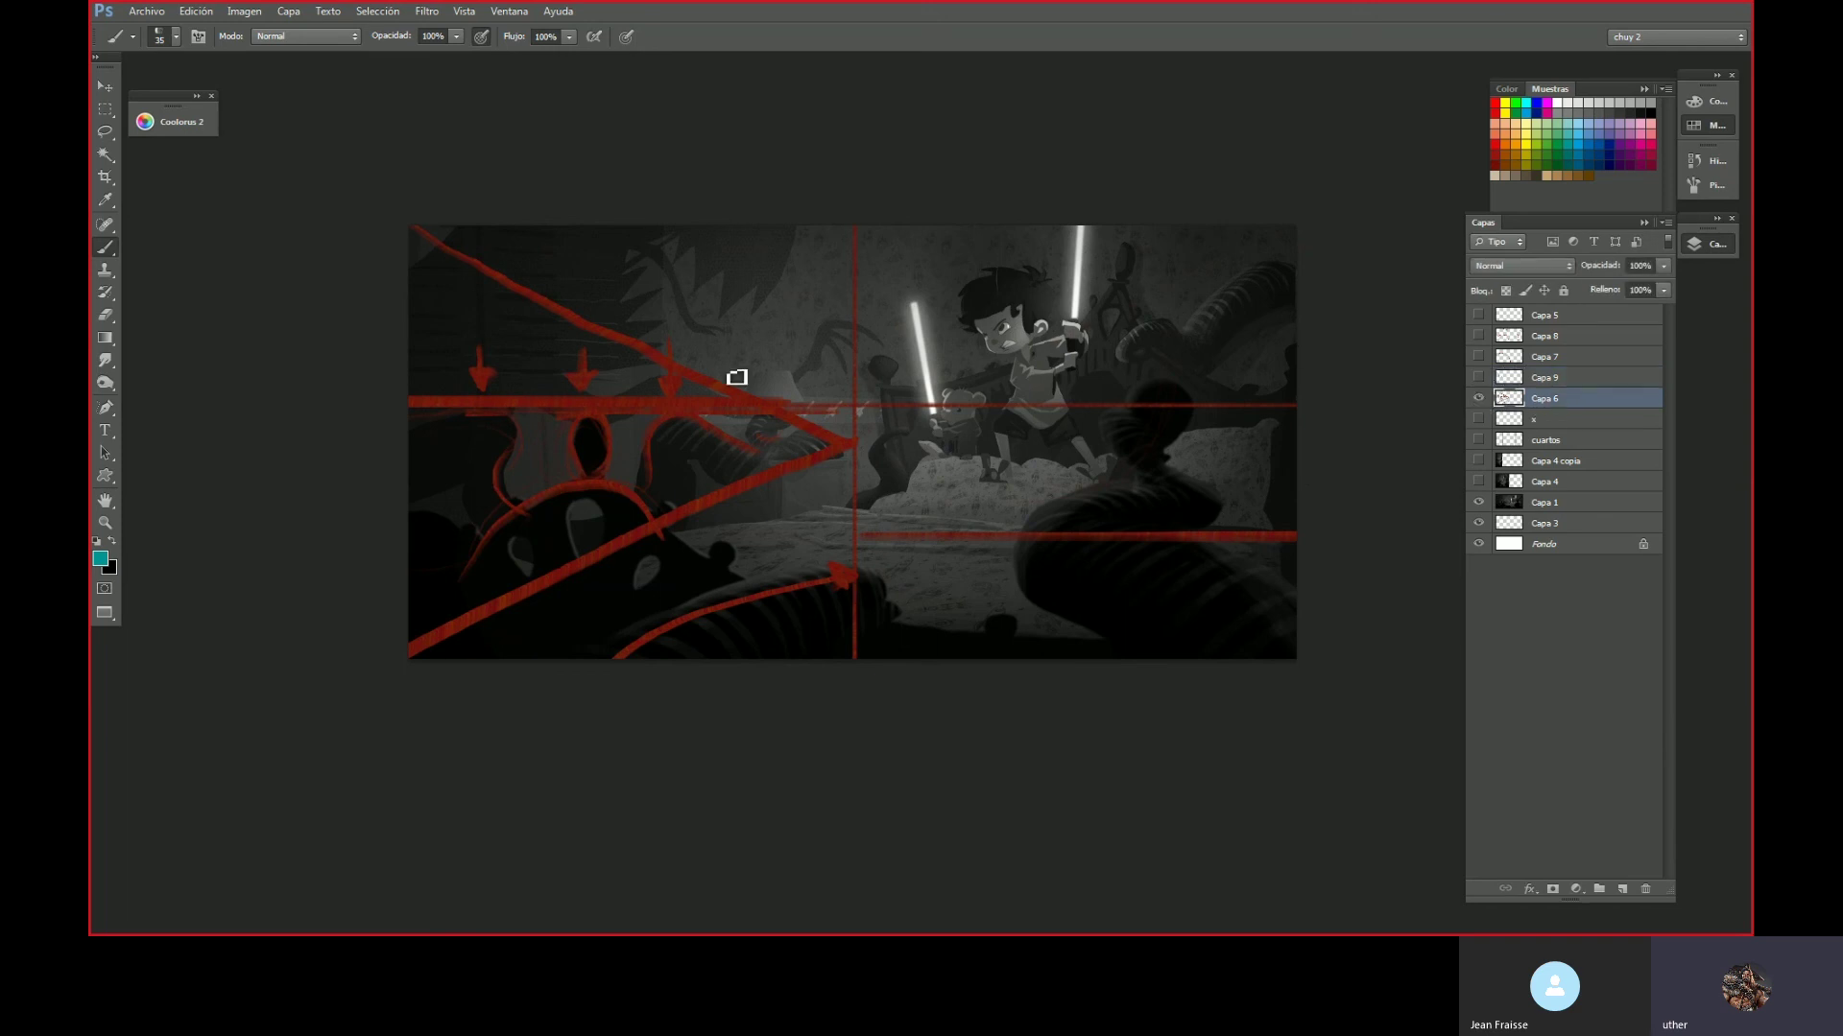
{"action": "key", "text": "e"}
{"action": "mouse_move", "coordinate": [680, 390]}
{"action": "left_mouse_down"}
{"action": "mouse_move", "coordinate": [585, 387]}
{"action": "mouse_move", "coordinate": [582, 359]}
{"action": "mouse_move", "coordinate": [411, 387]}
{"action": "mouse_move", "coordinate": [483, 356]}
{"action": "mouse_move", "coordinate": [474, 394]}
{"action": "mouse_move", "coordinate": [393, 401]}
{"action": "mouse_move", "coordinate": [818, 394]}
{"action": "left_mouse_up"}
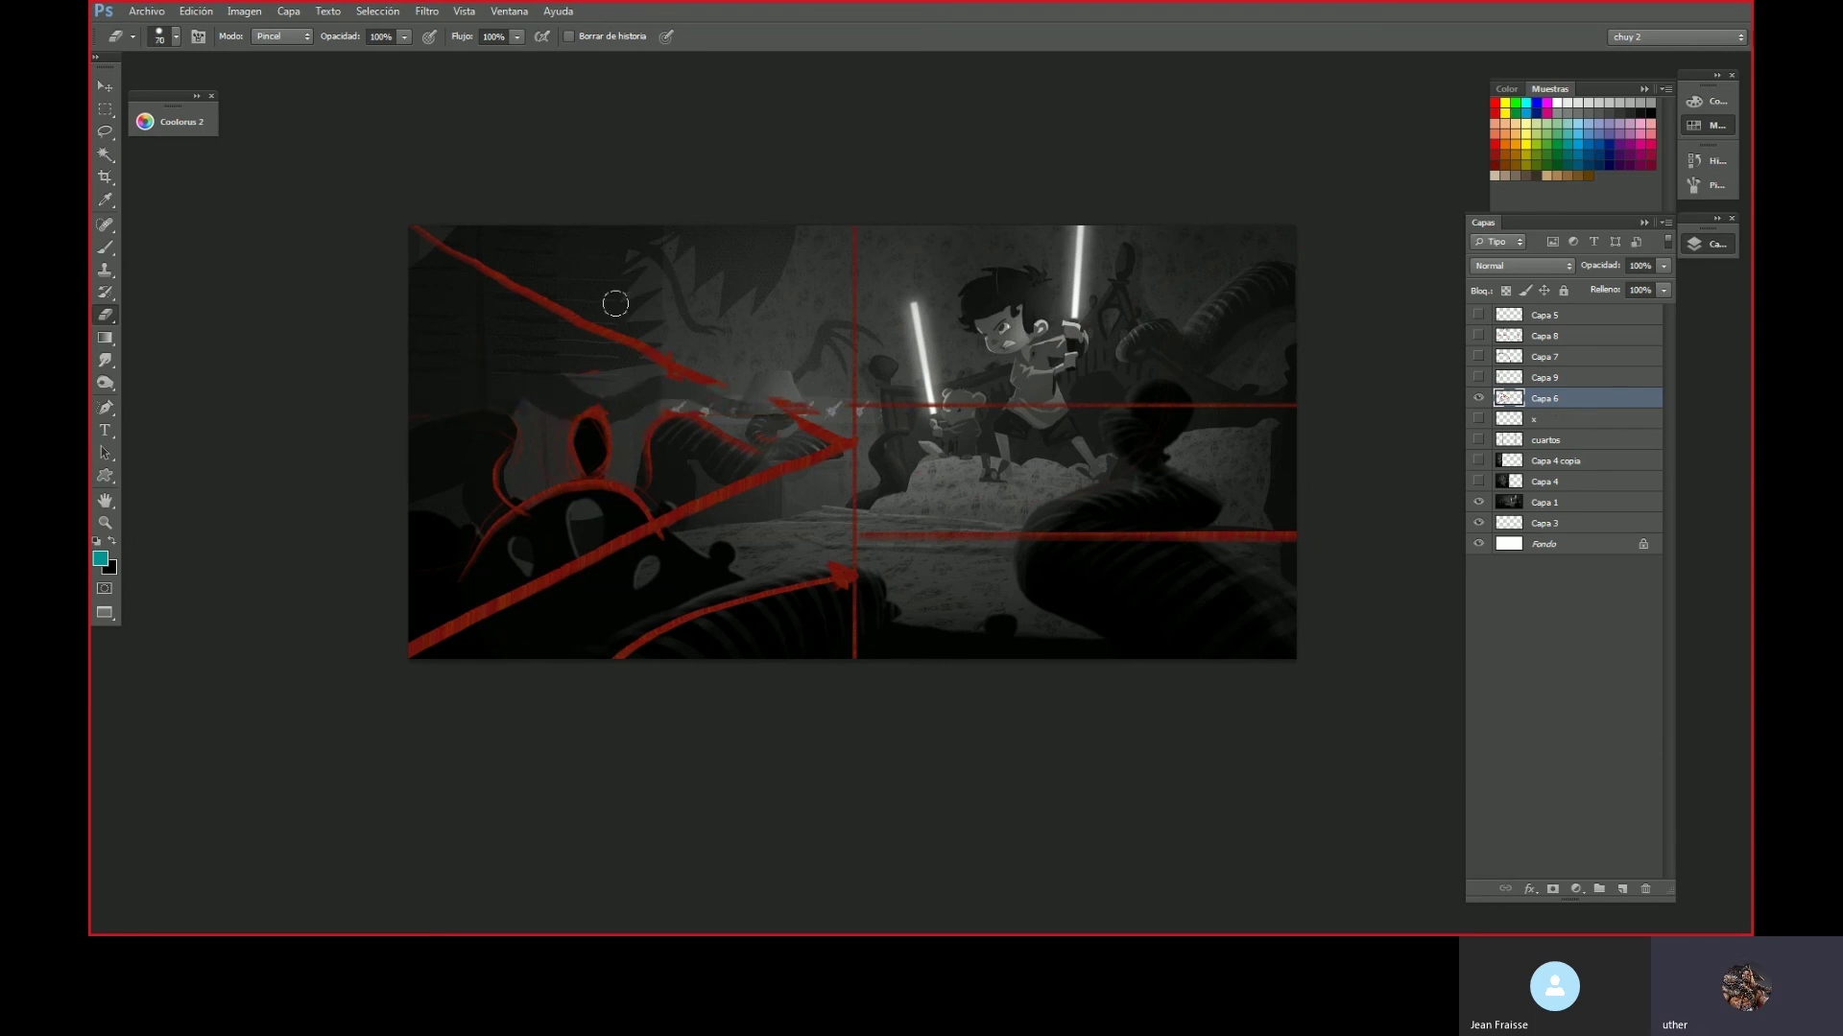
{"action": "key", "text": "b"}
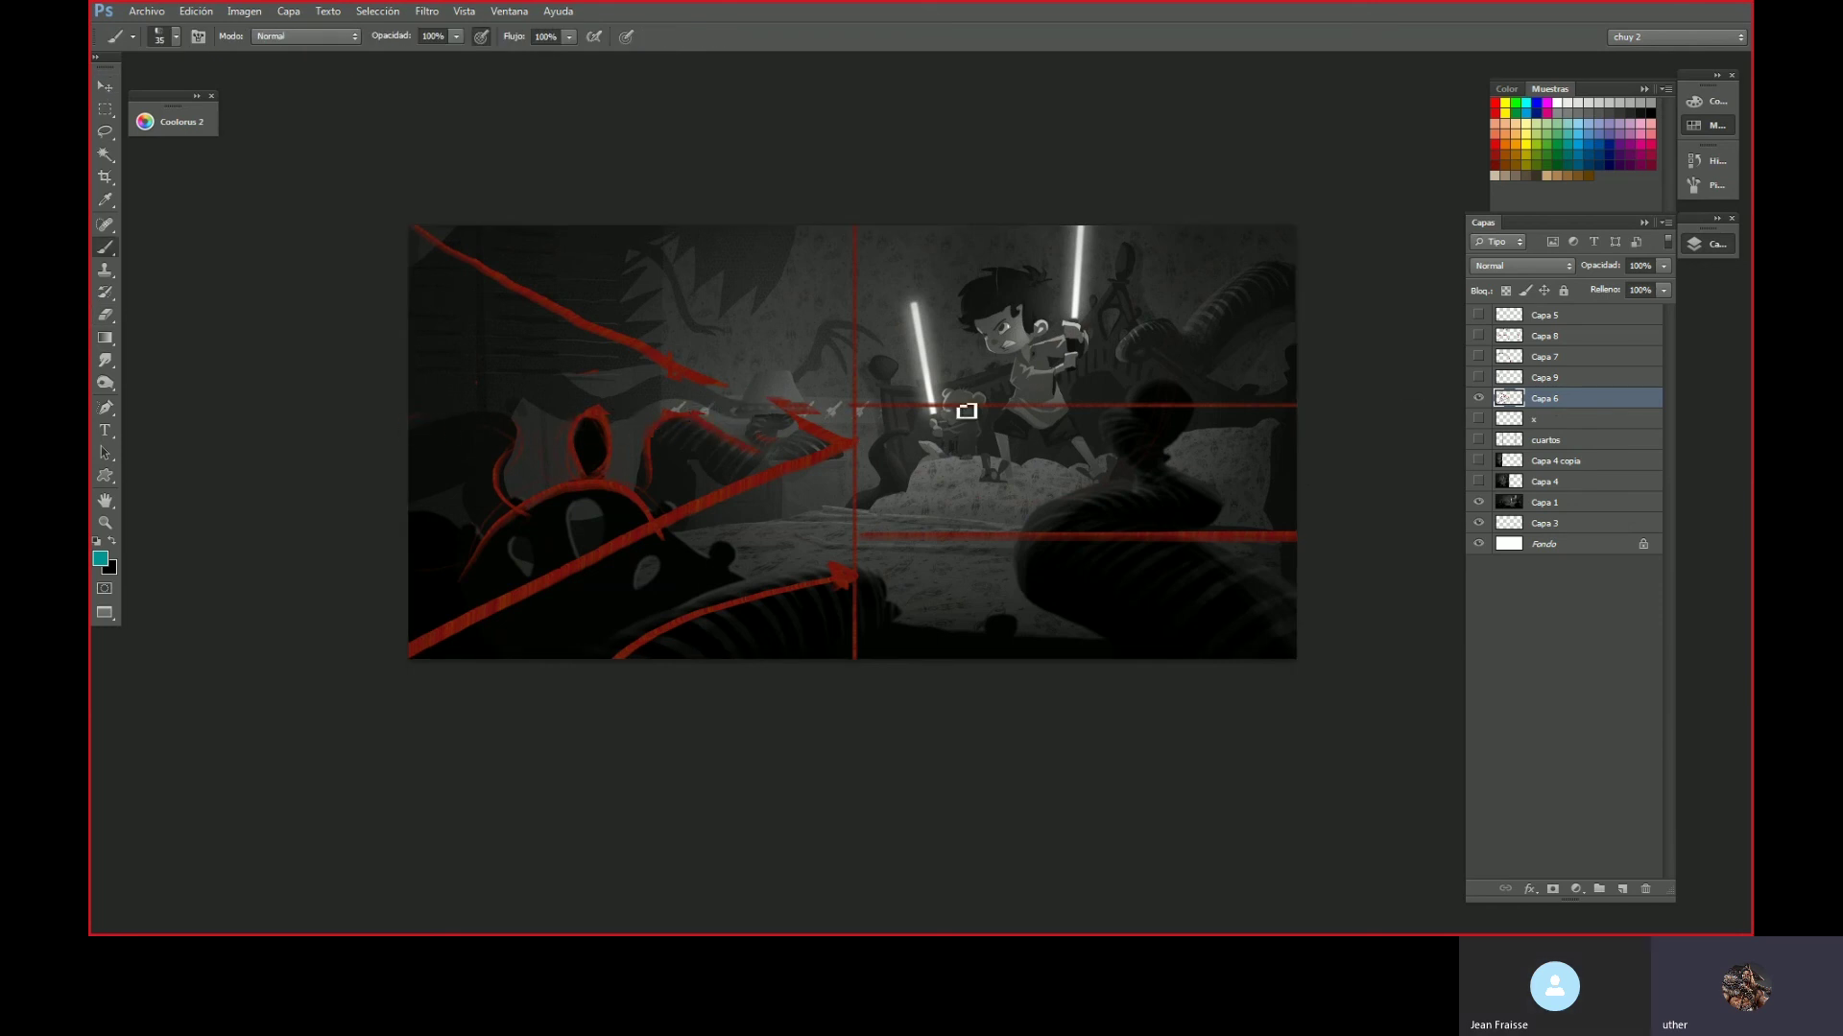
- Compare the painting with and without the Capa 6 markup, leaving the markup shown
{"action": "left_click", "coordinate": [1478, 398]}
{"action": "left_click", "coordinate": [1478, 399]}
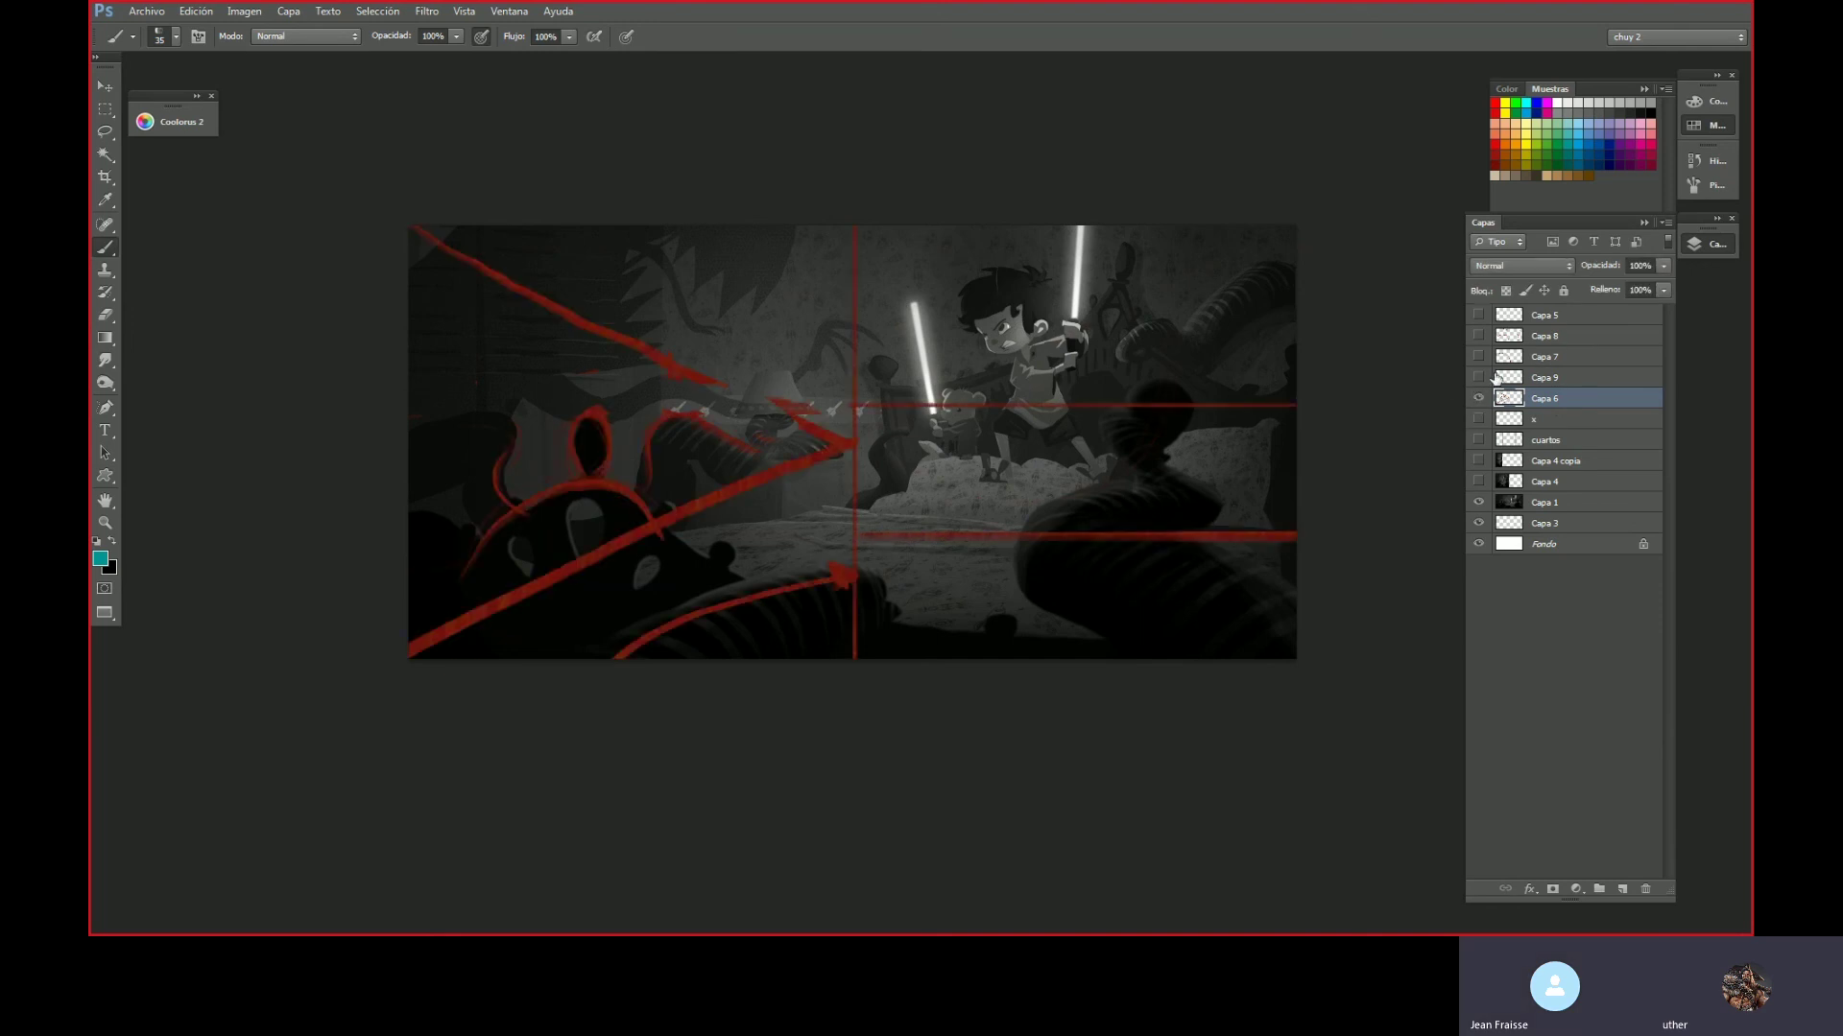
{"action": "left_click", "coordinate": [1478, 399]}
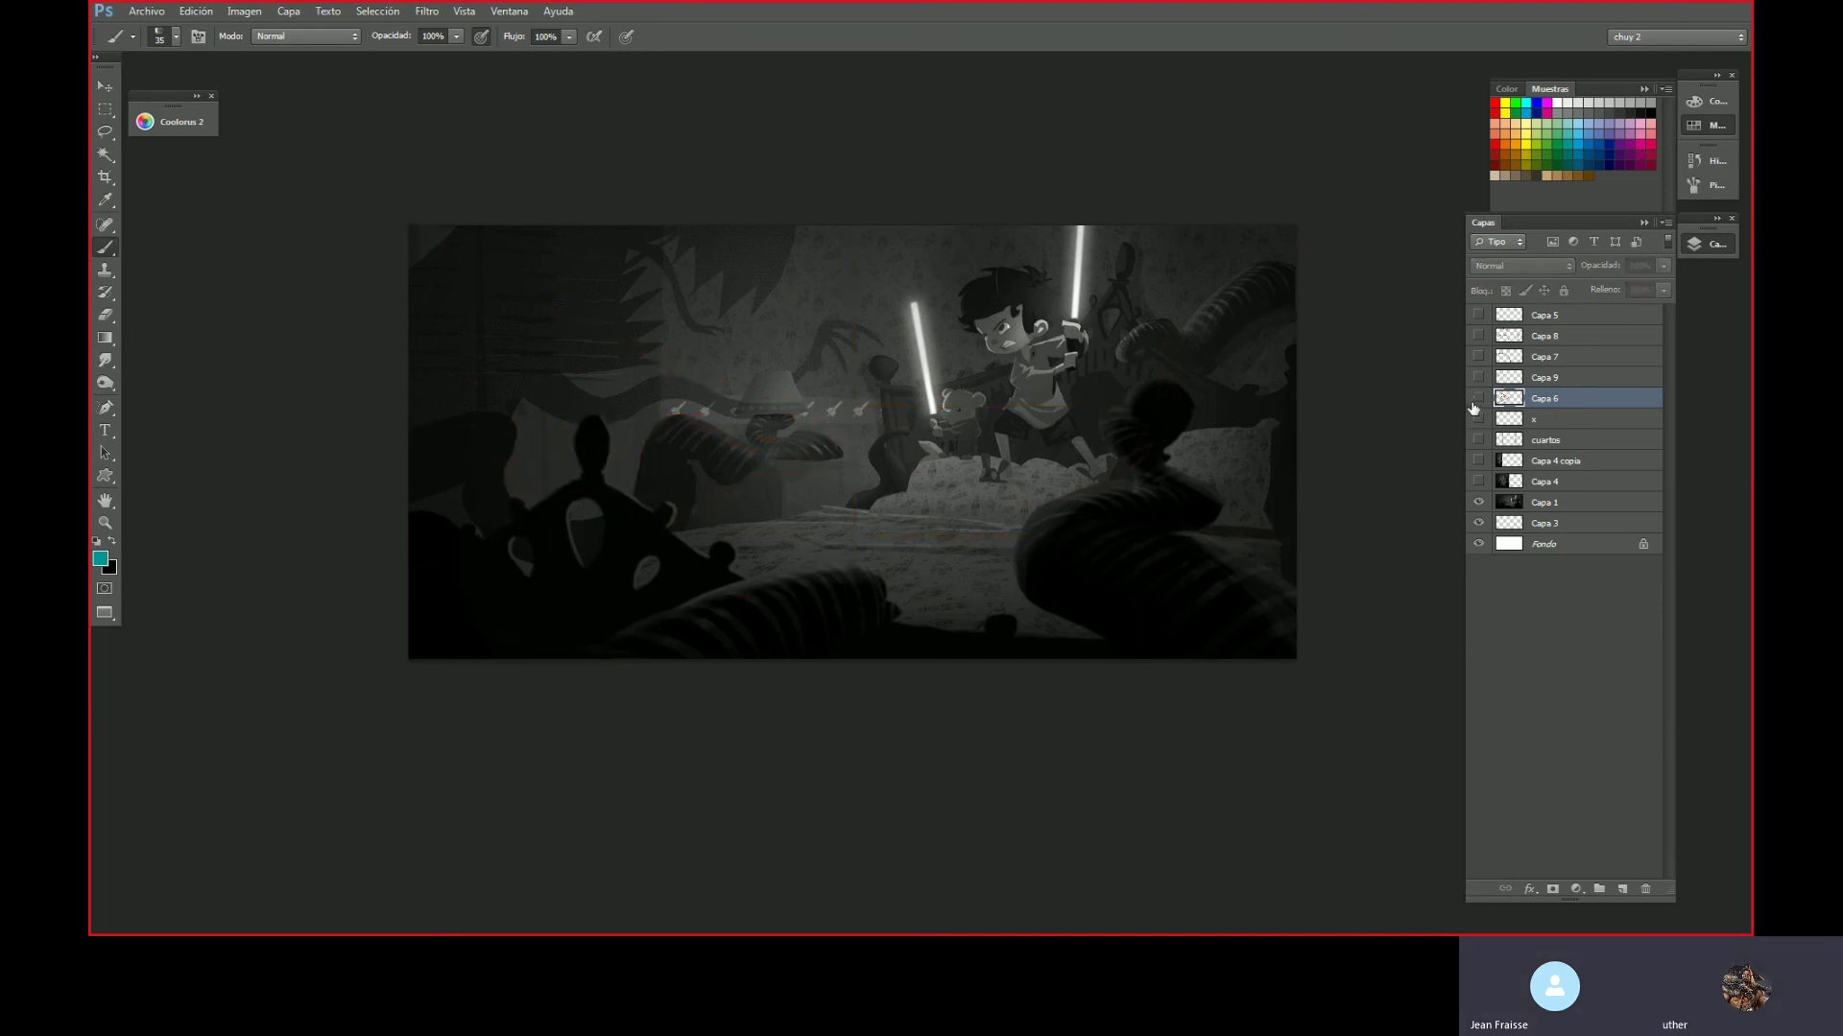
{"action": "left_click", "coordinate": [1478, 398]}
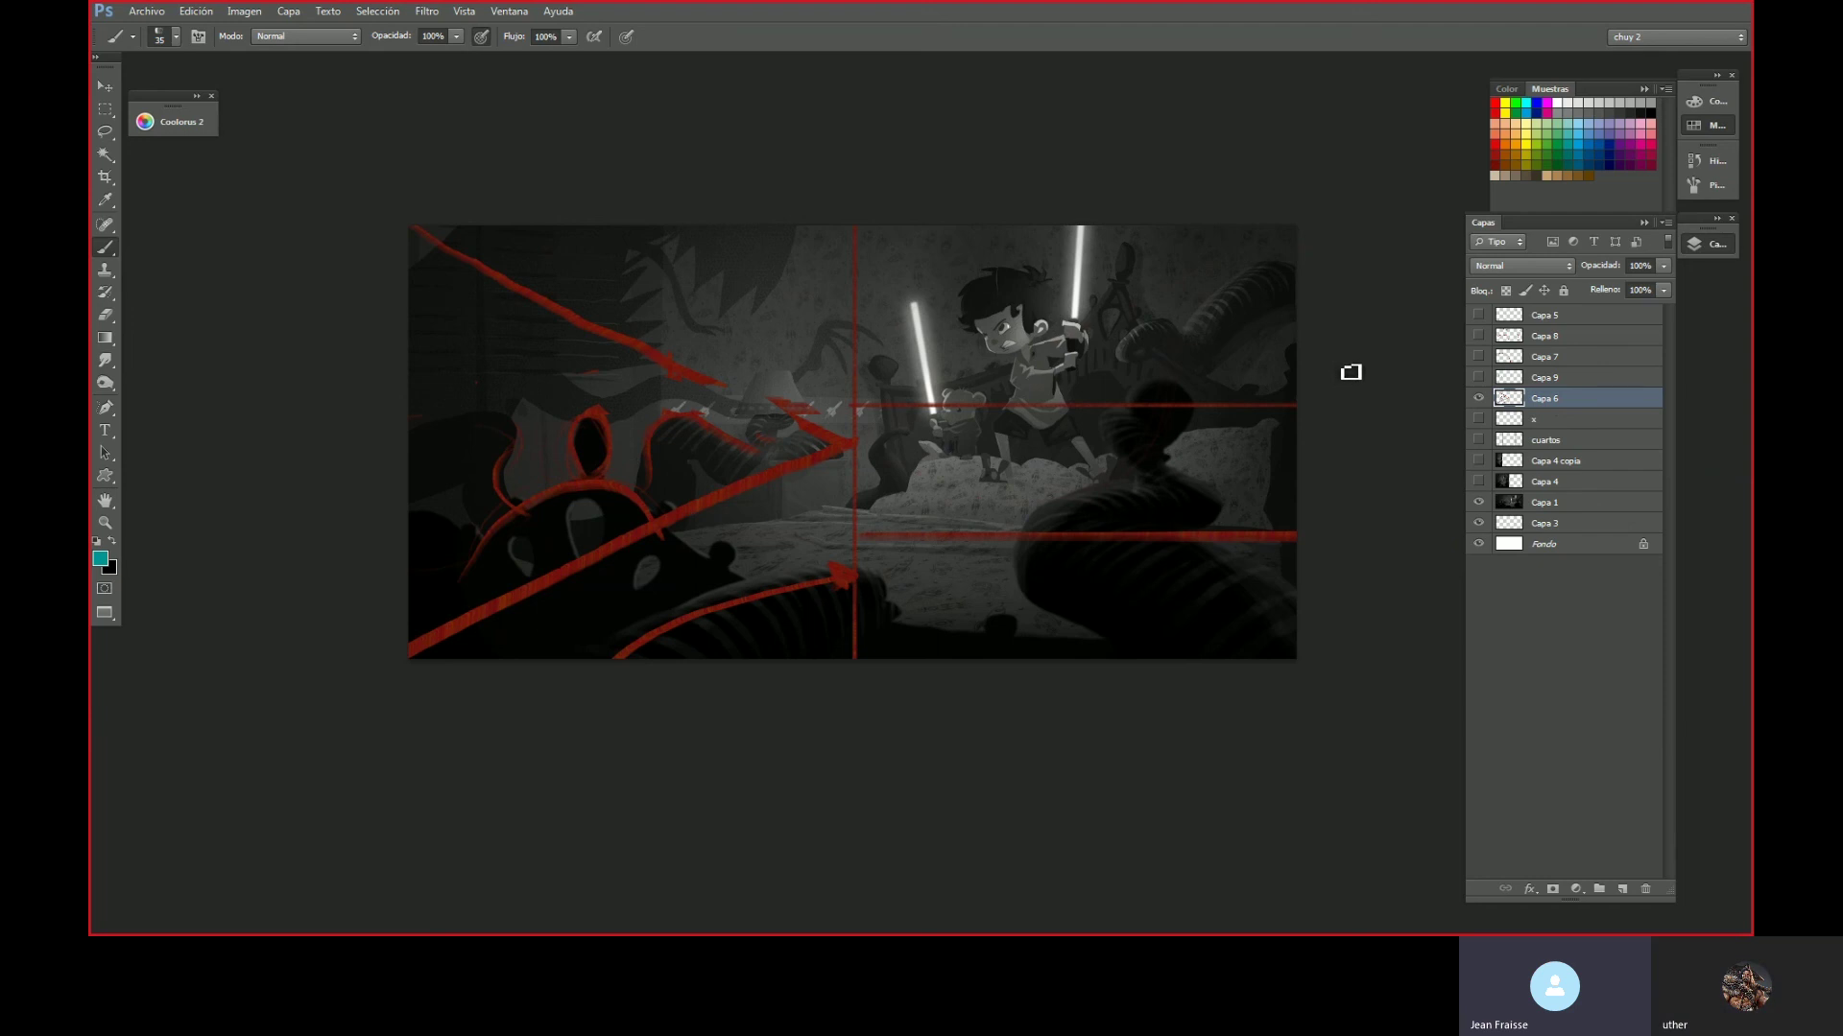
{"action": "left_click", "coordinate": [1478, 399]}
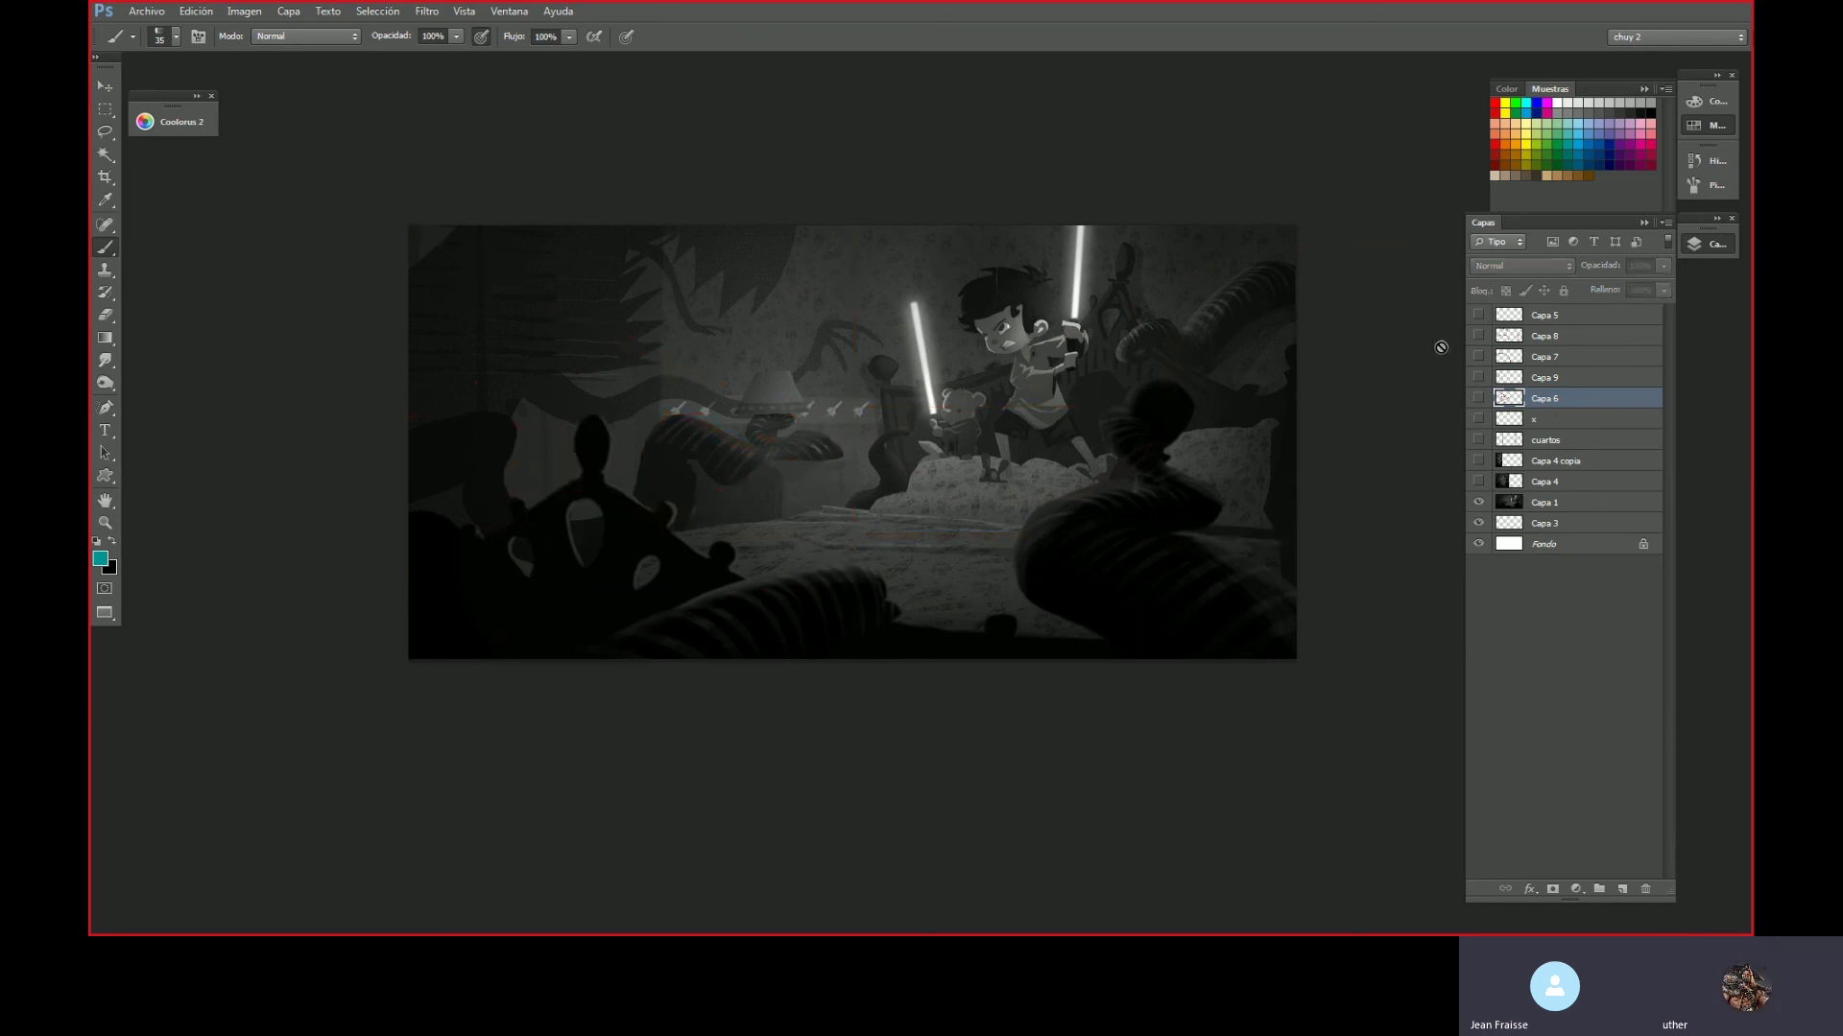
{"action": "left_click", "coordinate": [1478, 398]}
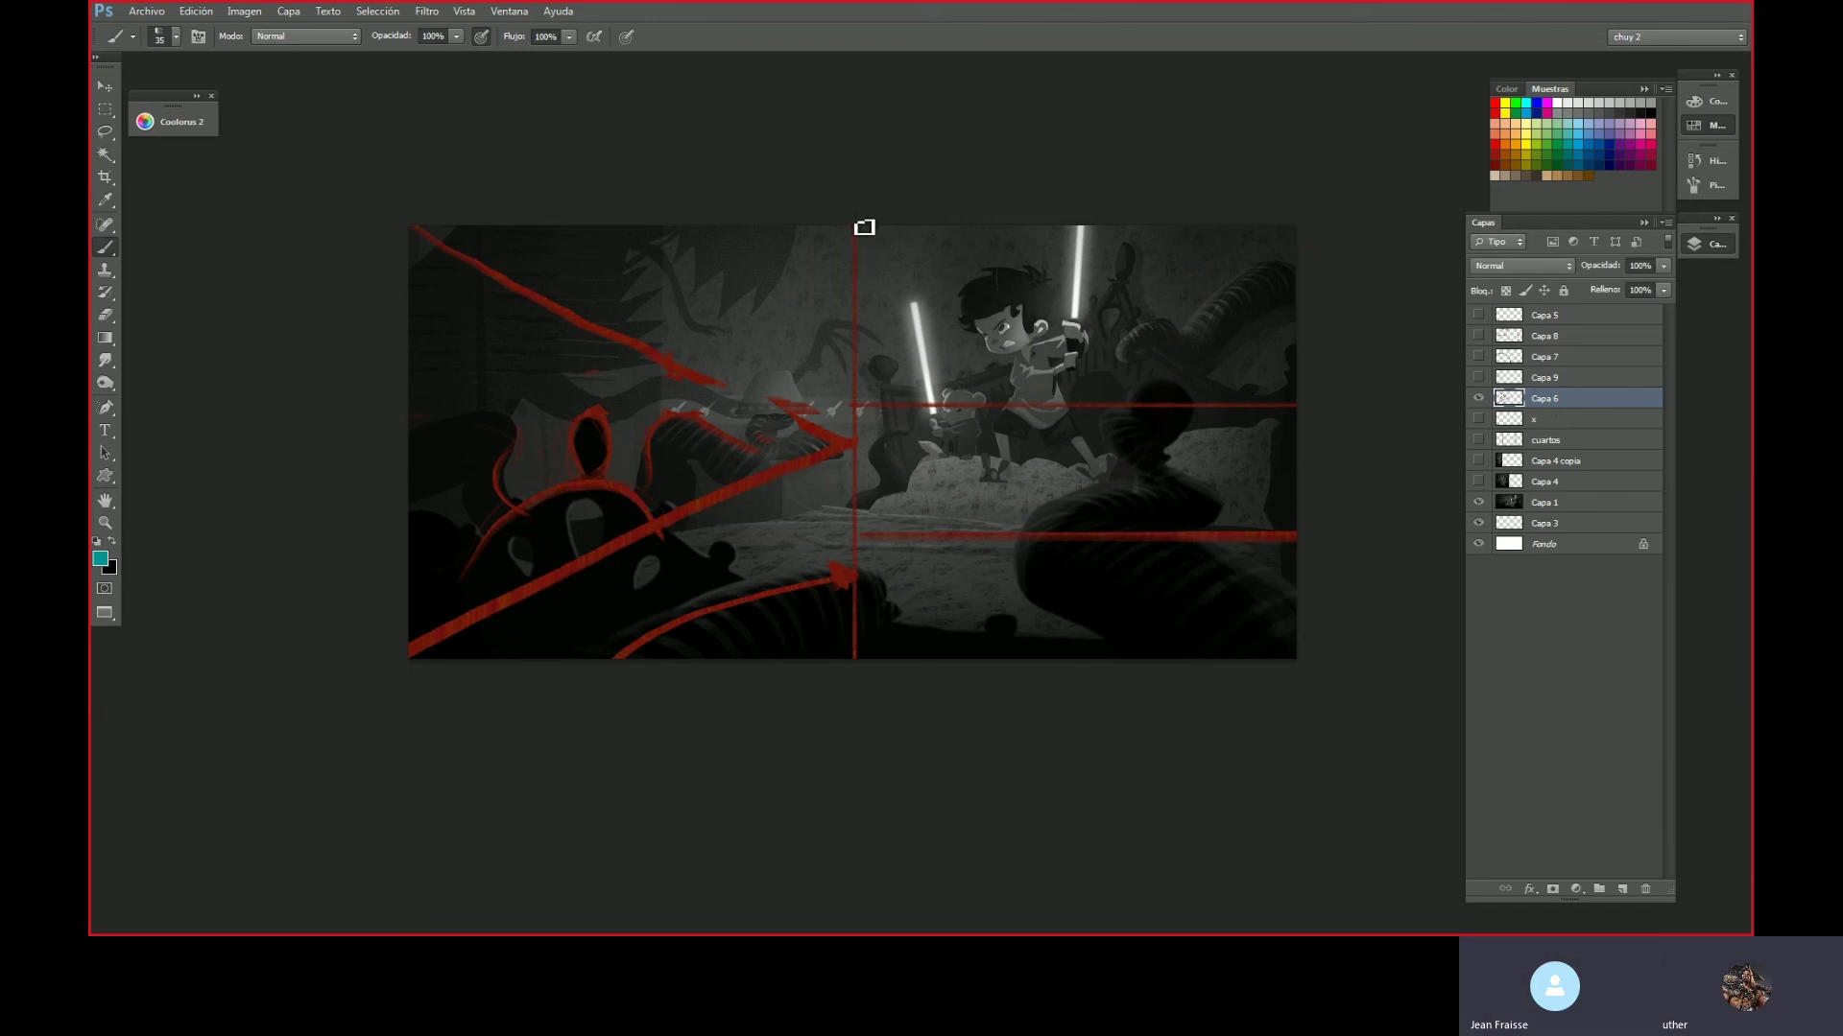
- Paint a teal vertical centre line and two crossing teal diagonals over each half of the painting
{"action": "left_click_drag", "start_coordinate": [853, 297], "coordinate": [884, 745]}
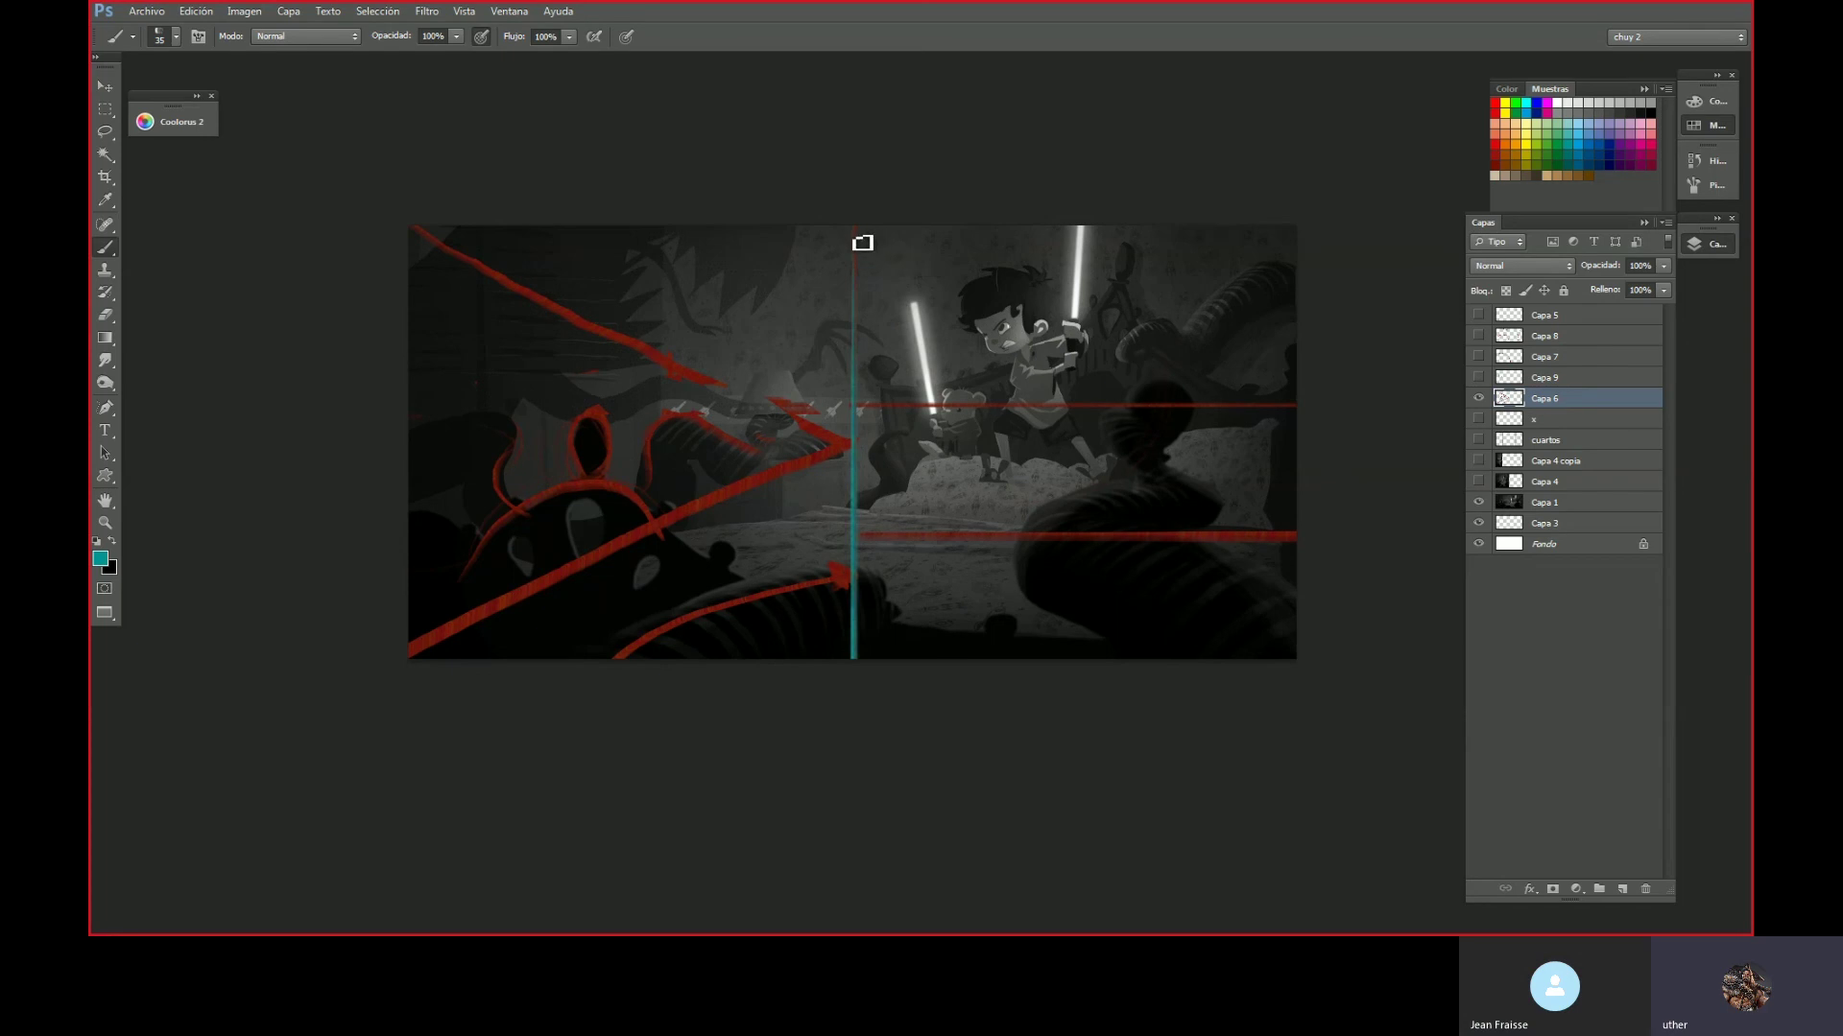
{"action": "left_click_drag", "start_coordinate": [863, 244], "coordinate": [1292, 687]}
{"action": "left_click_drag", "start_coordinate": [1281, 223], "coordinate": [886, 771]}
{"action": "left_click_drag", "start_coordinate": [840, 662], "coordinate": [350, 152]}
{"action": "left_click_drag", "start_coordinate": [853, 230], "coordinate": [320, 884]}
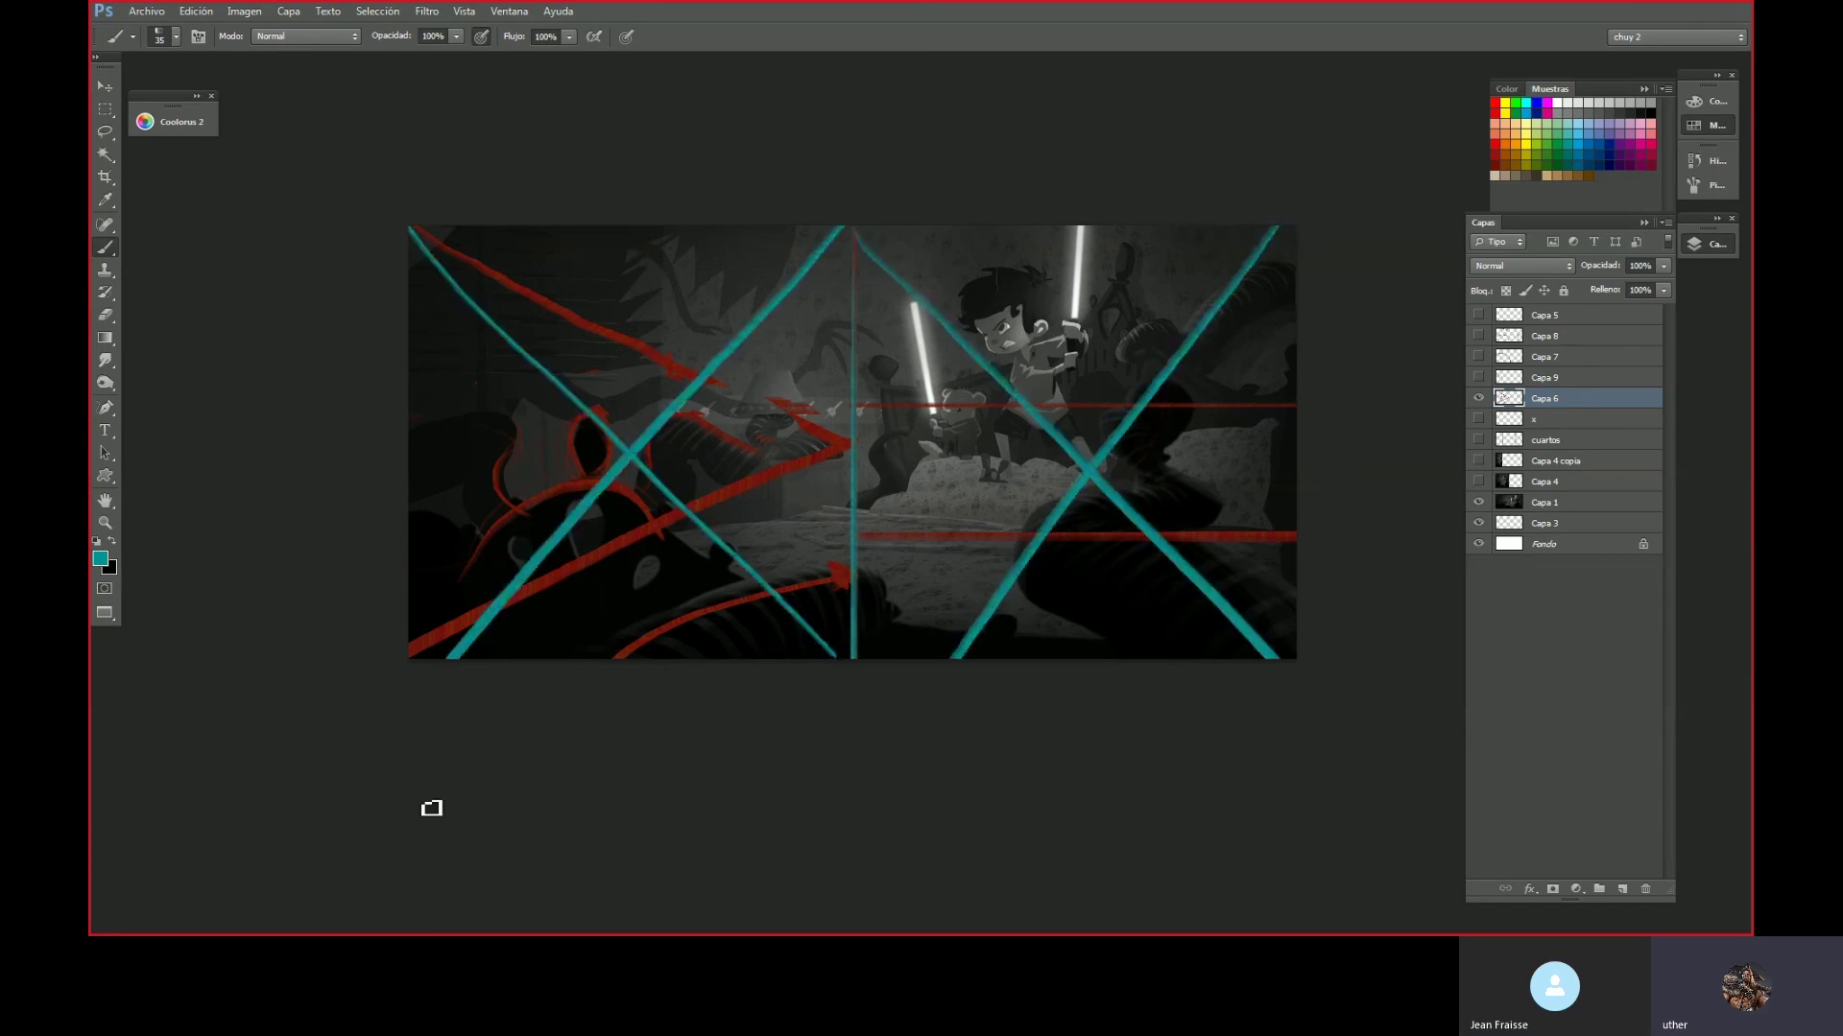
- Undo the teal centre line and all the teal diagonals on Capa 6
{"action": "key", "text": "ctrl+alt+z"}
{"action": "key", "text": "ctrl+alt+z"}
{"action": "key", "text": "ctrl+alt+z"}
{"action": "key", "text": "ctrl+alt+z"}
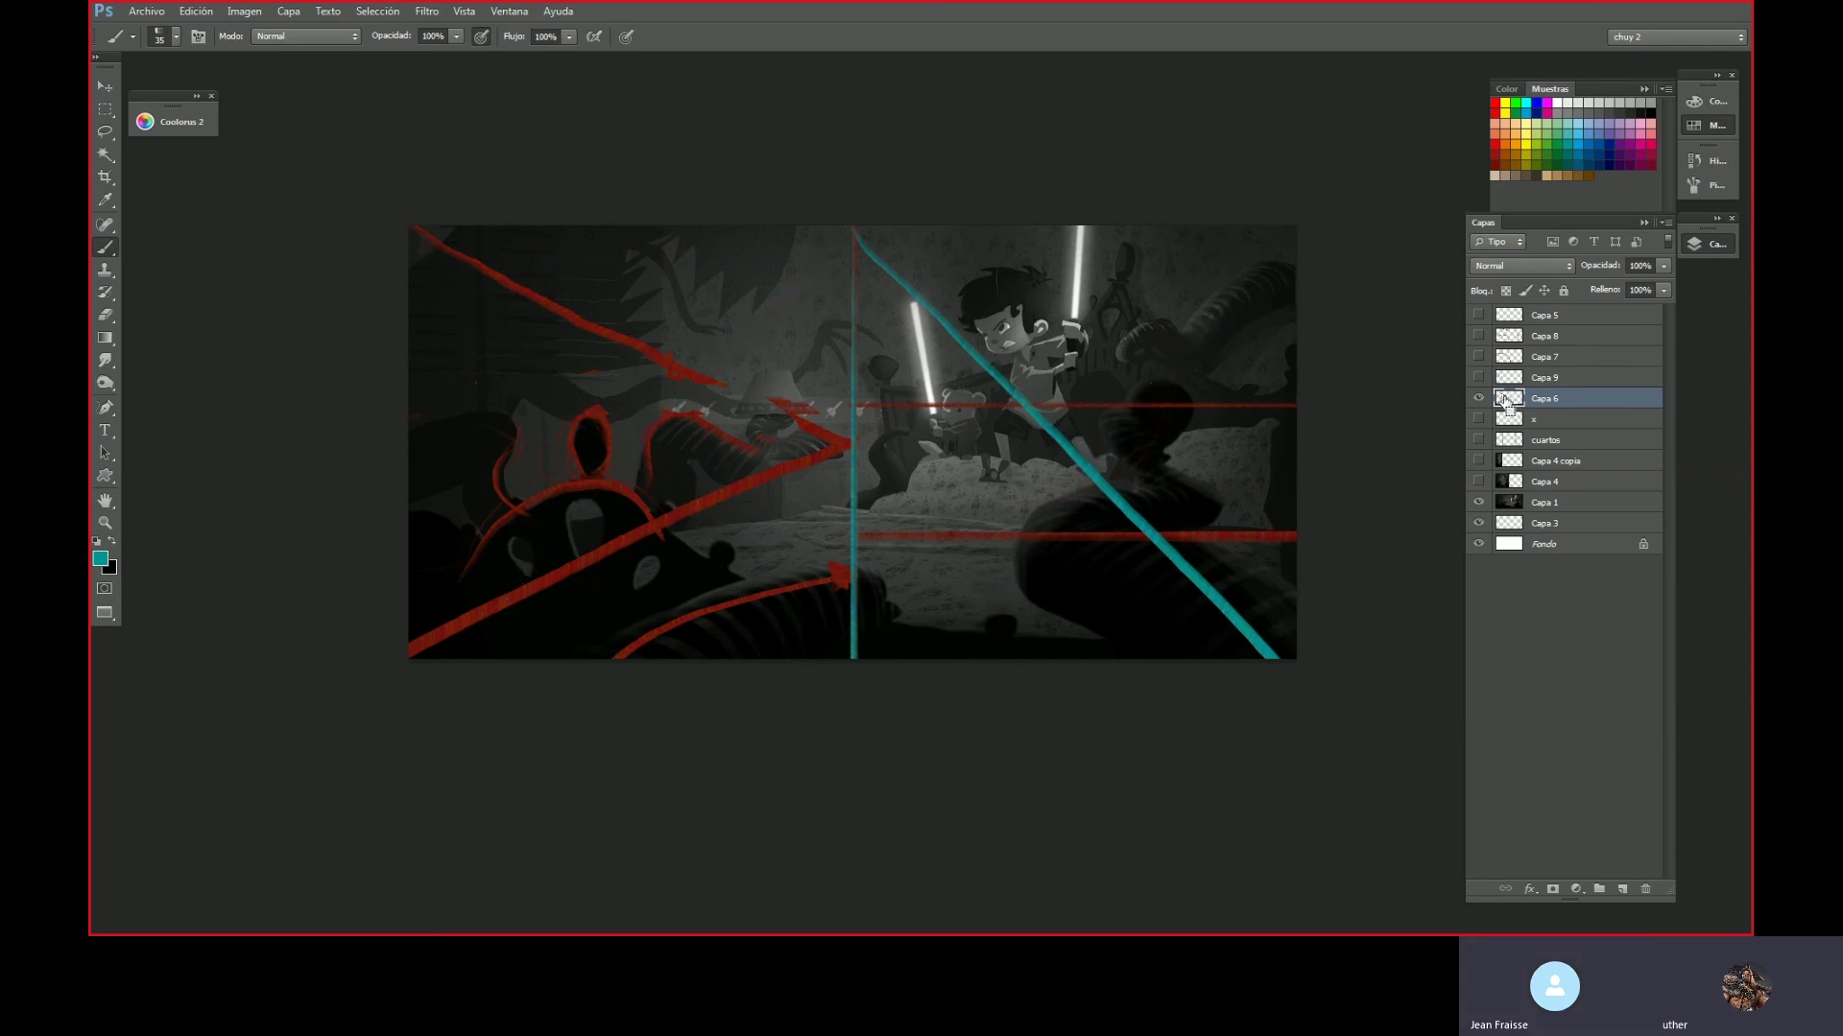
{"action": "key", "text": "ctrl+alt+z"}
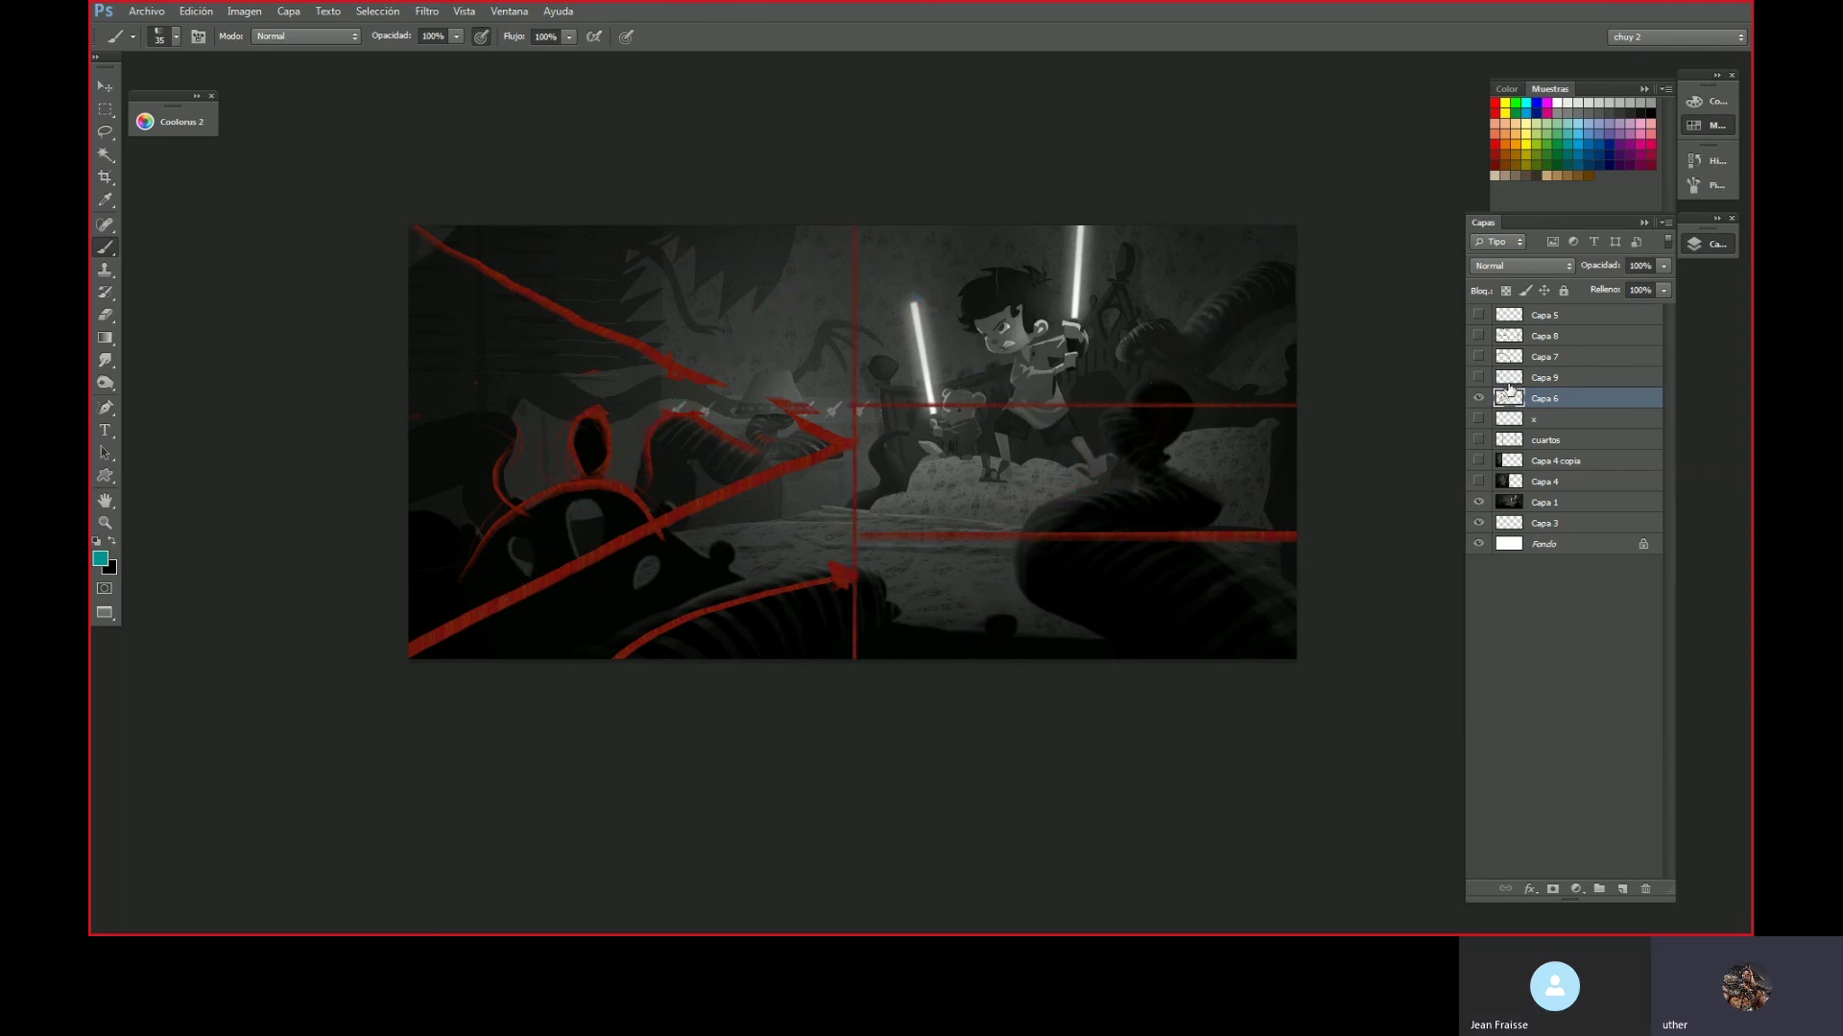
- Erase the red diagonal running from the upper left corner to the centre on Capa 6
{"action": "left_click", "coordinate": [1479, 397]}
{"action": "left_click", "coordinate": [1479, 398]}
{"action": "key", "text": "e"}
{"action": "mouse_move", "coordinate": [786, 400]}
{"action": "left_mouse_down"}
{"action": "mouse_move", "coordinate": [807, 414]}
{"action": "mouse_move", "coordinate": [452, 239]}
{"action": "mouse_move", "coordinate": [545, 329]}
{"action": "left_mouse_up"}
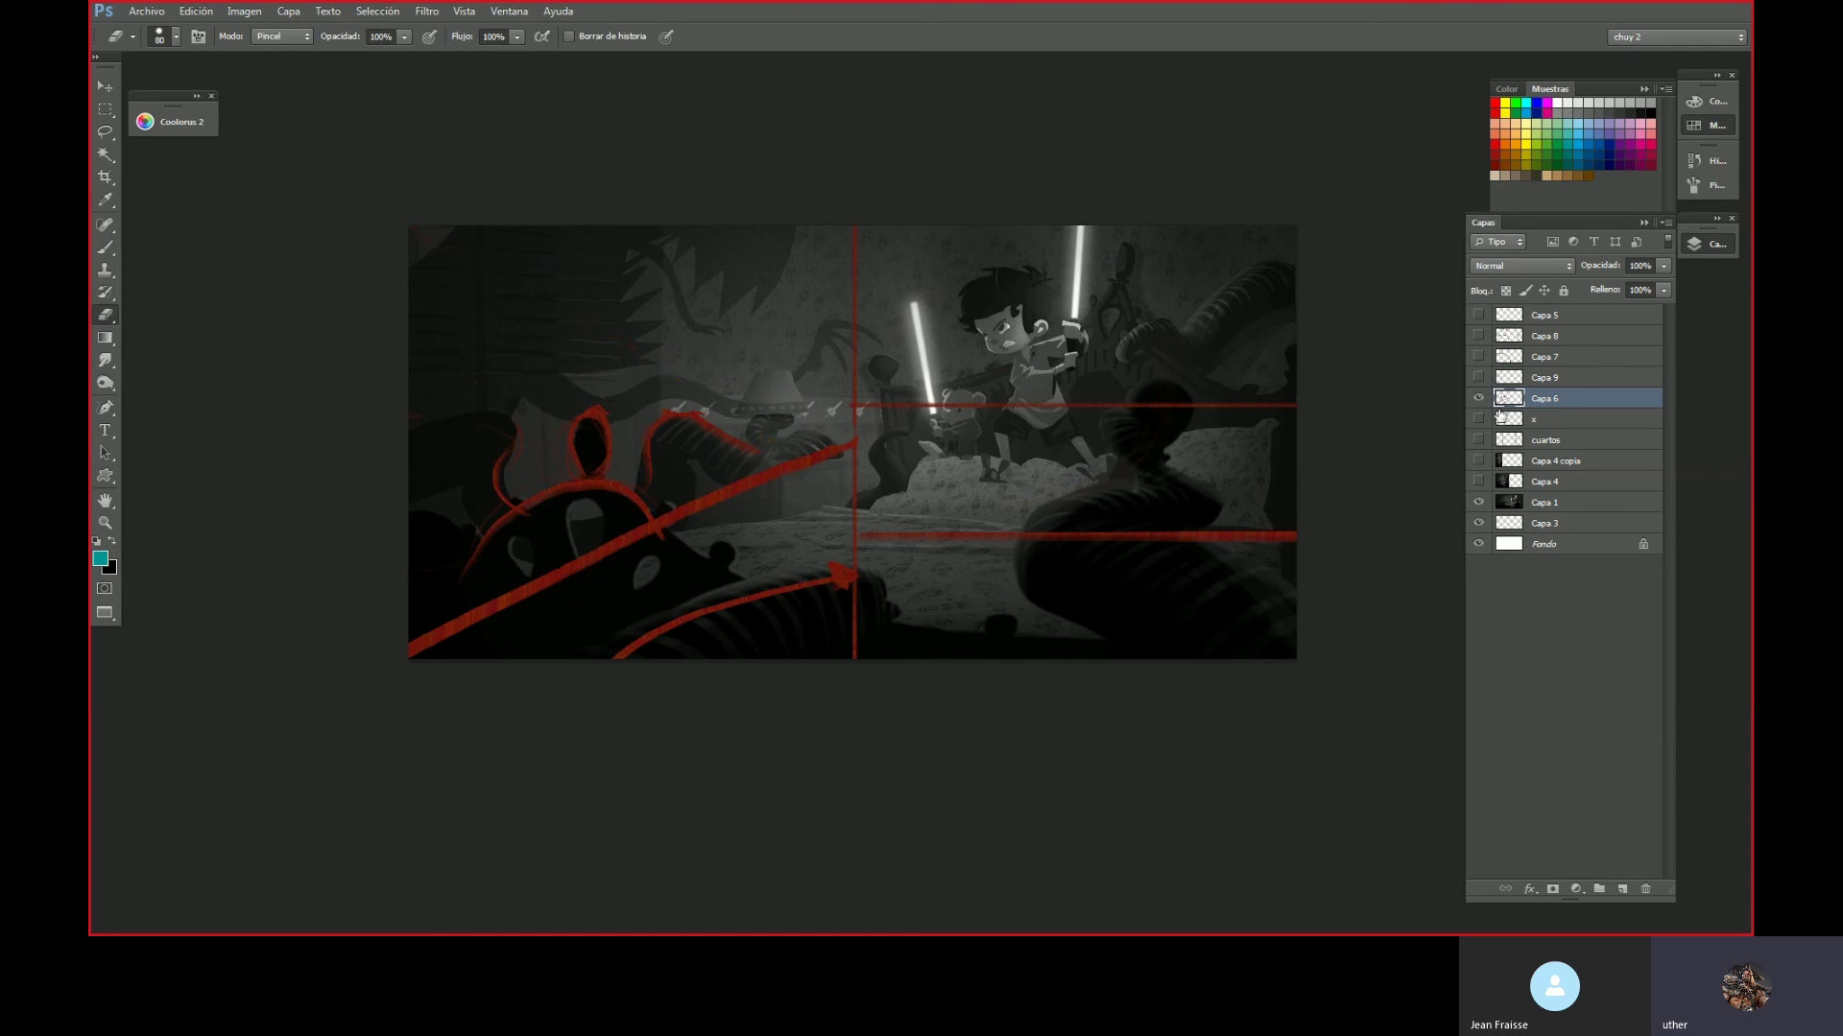
- Show the full-canvas diagonals and paint a wavy teal curve above the left bedposts on a new layer, ending near the lamp
{"action": "left_click", "coordinate": [1479, 420]}
{"action": "key", "text": "b"}
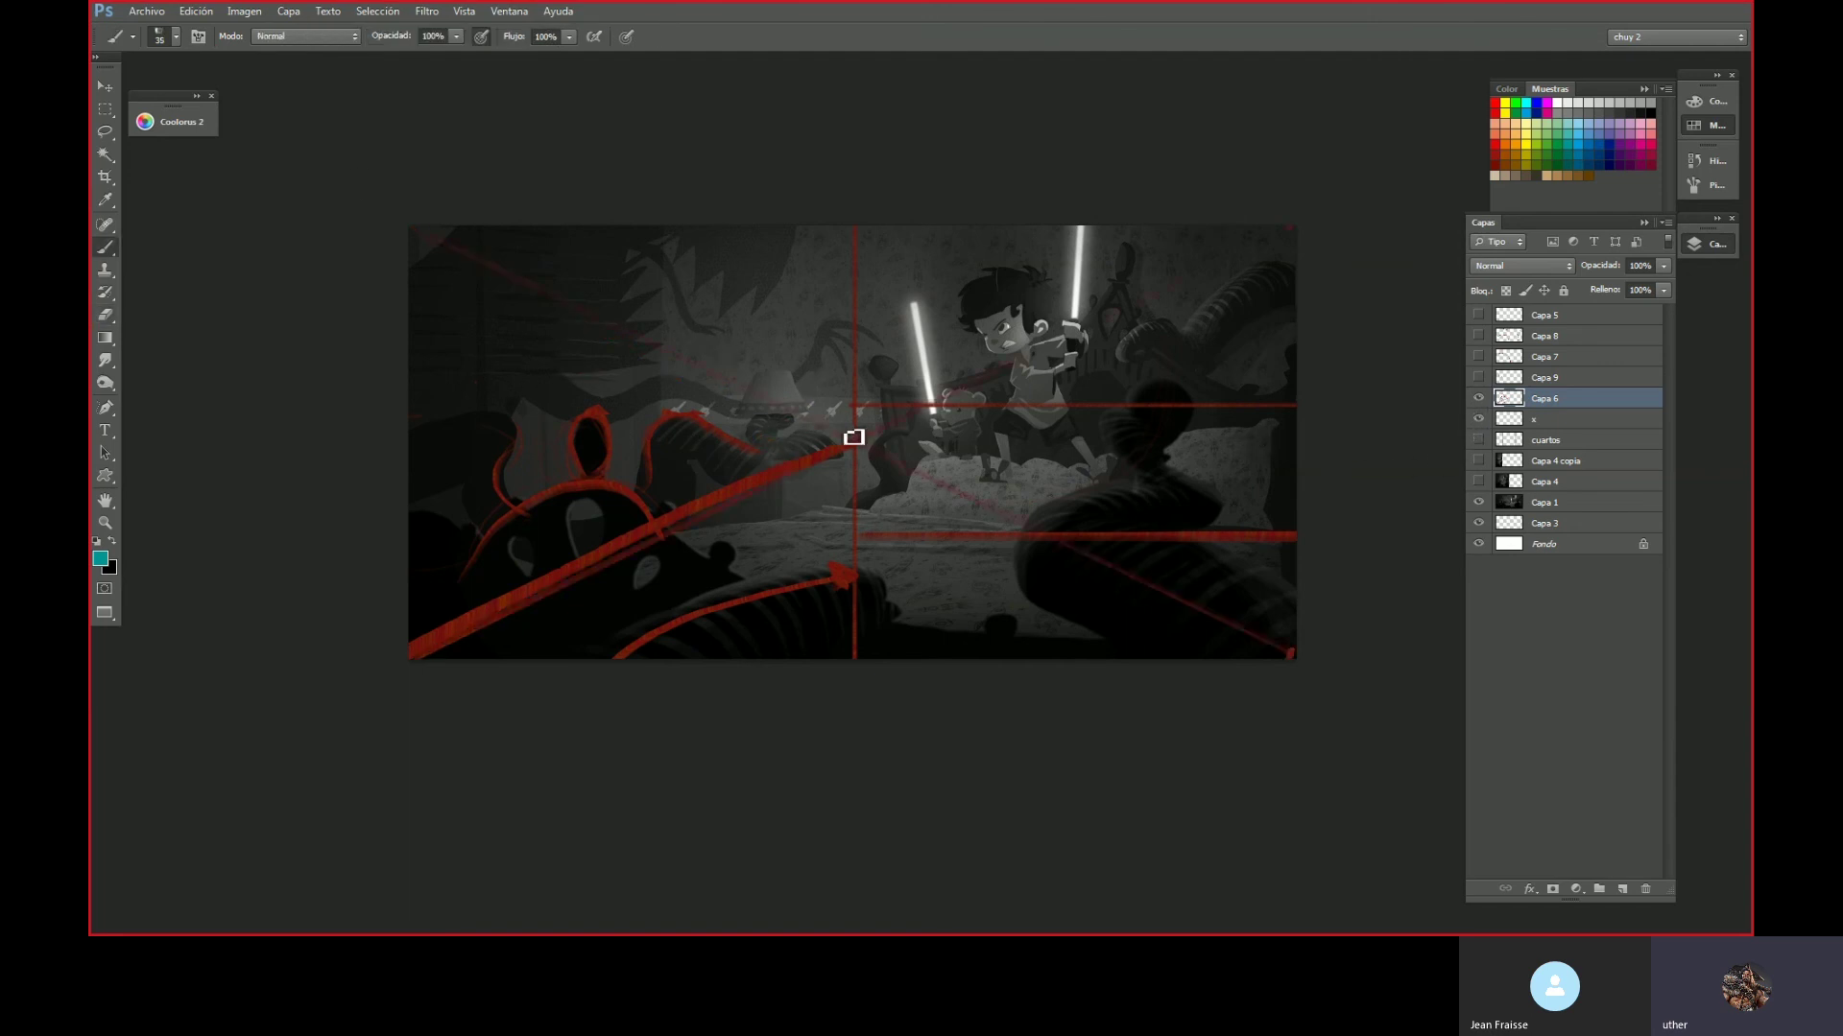
{"action": "left_click", "coordinate": [1622, 890]}
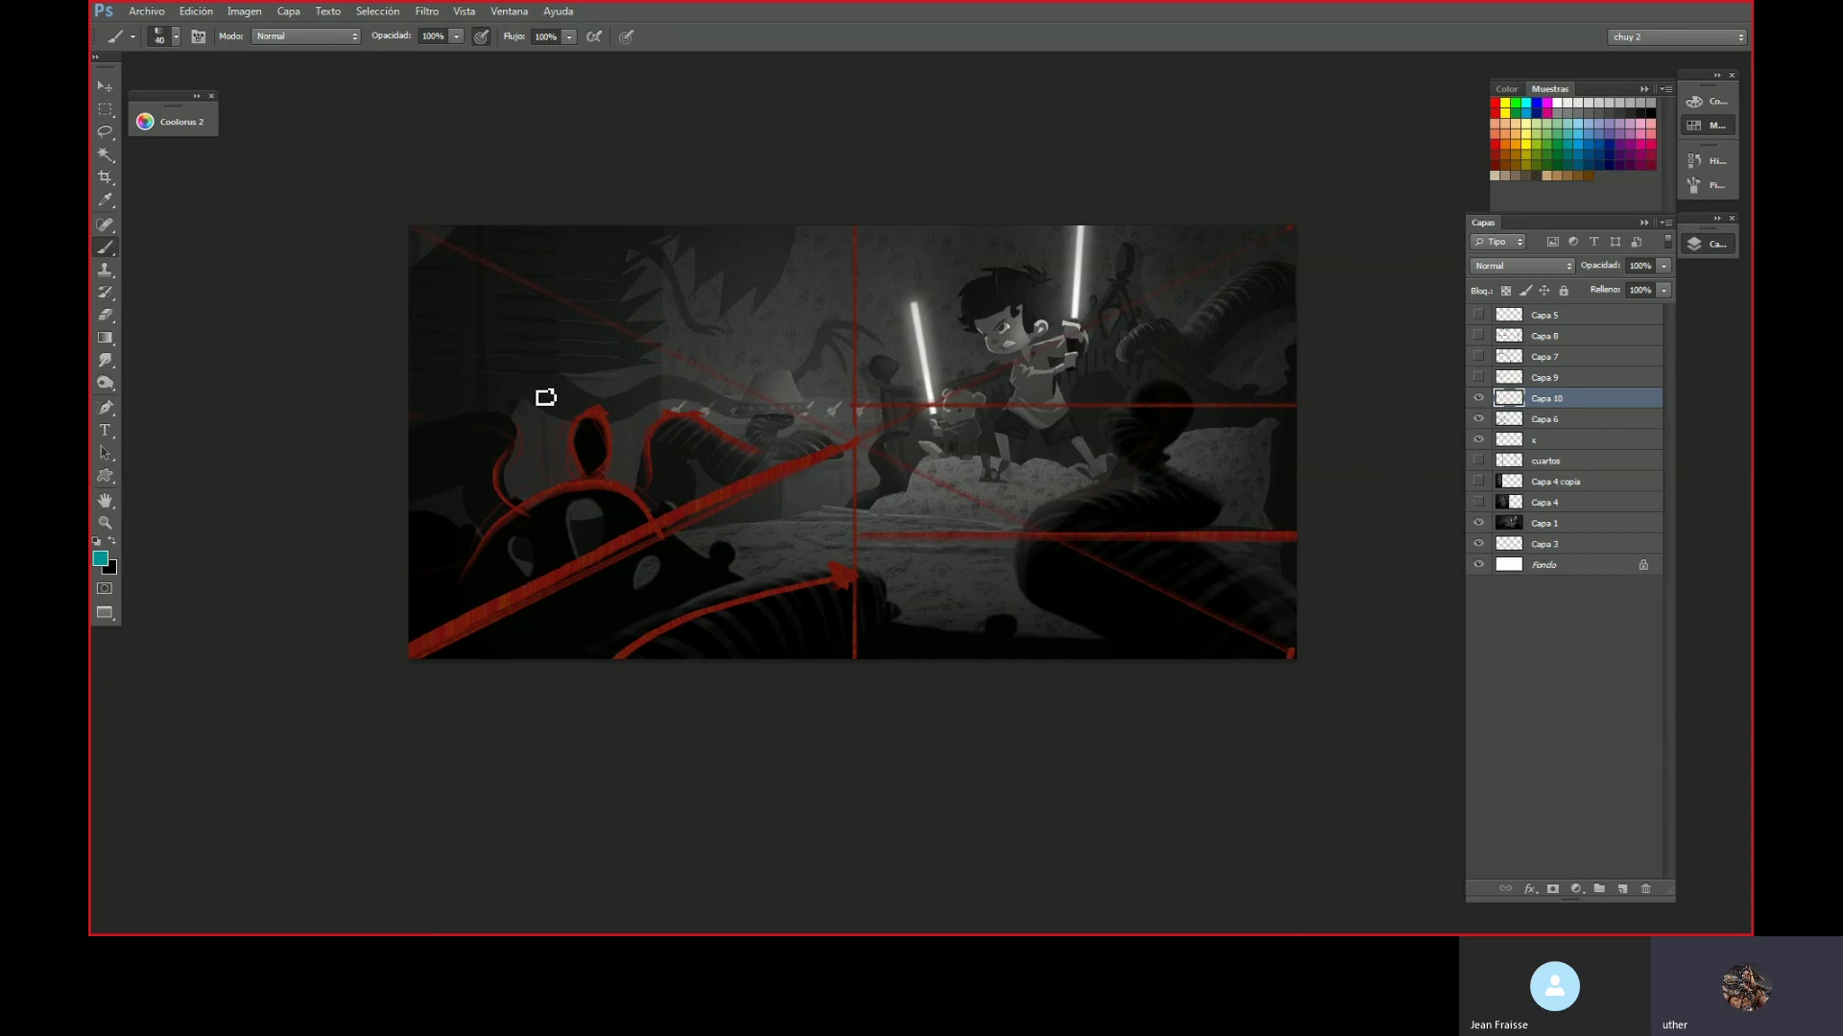
{"action": "mouse_move", "coordinate": [540, 392]}
{"action": "left_mouse_down"}
{"action": "mouse_move", "coordinate": [587, 424]}
{"action": "mouse_move", "coordinate": [660, 402]}
{"action": "mouse_move", "coordinate": [764, 403]}
{"action": "left_mouse_up"}
{"action": "left_click_drag", "start_coordinate": [509, 405], "coordinate": [987, 382]}
{"action": "key", "text": "ctrl+z"}
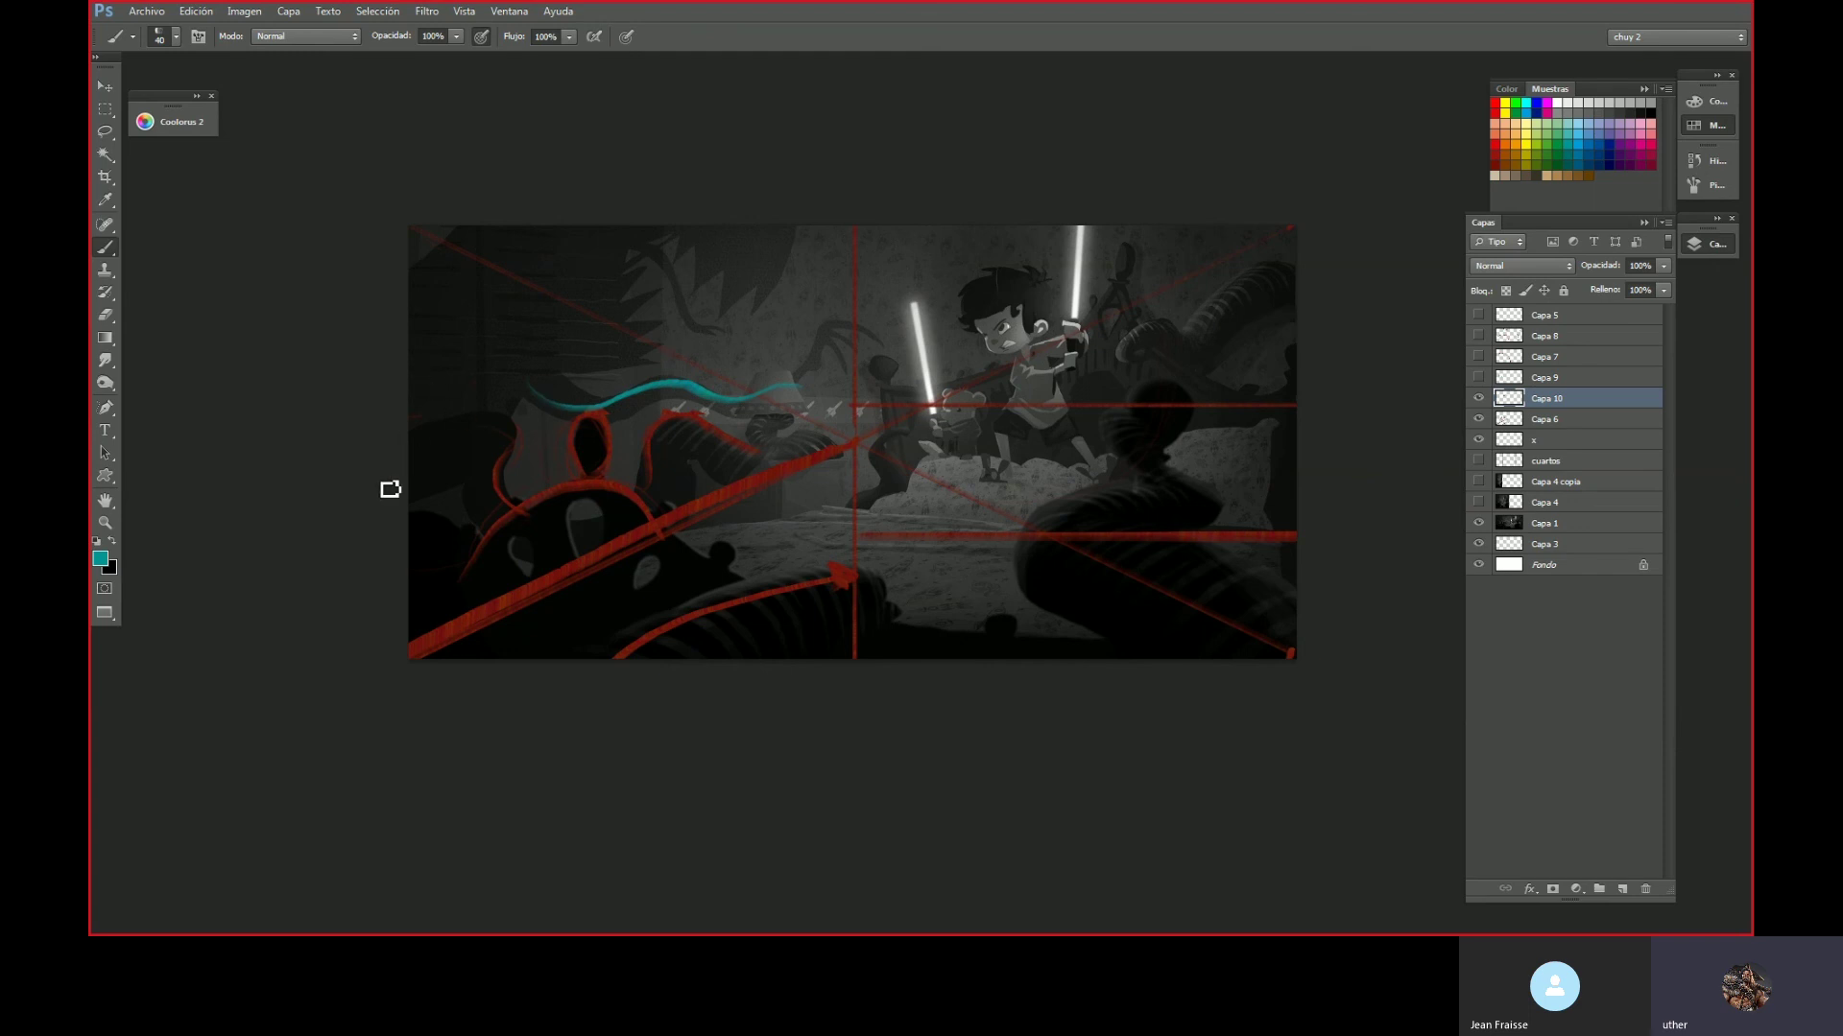
- Paint teal directional curves along the lower and right-hand tentacles leading towards the boy, with arrowheads on the two right-hand curves
{"action": "mouse_move", "coordinate": [595, 718]}
{"action": "left_mouse_down"}
{"action": "mouse_move", "coordinate": [761, 613]}
{"action": "mouse_move", "coordinate": [1043, 559]}
{"action": "left_mouse_up"}
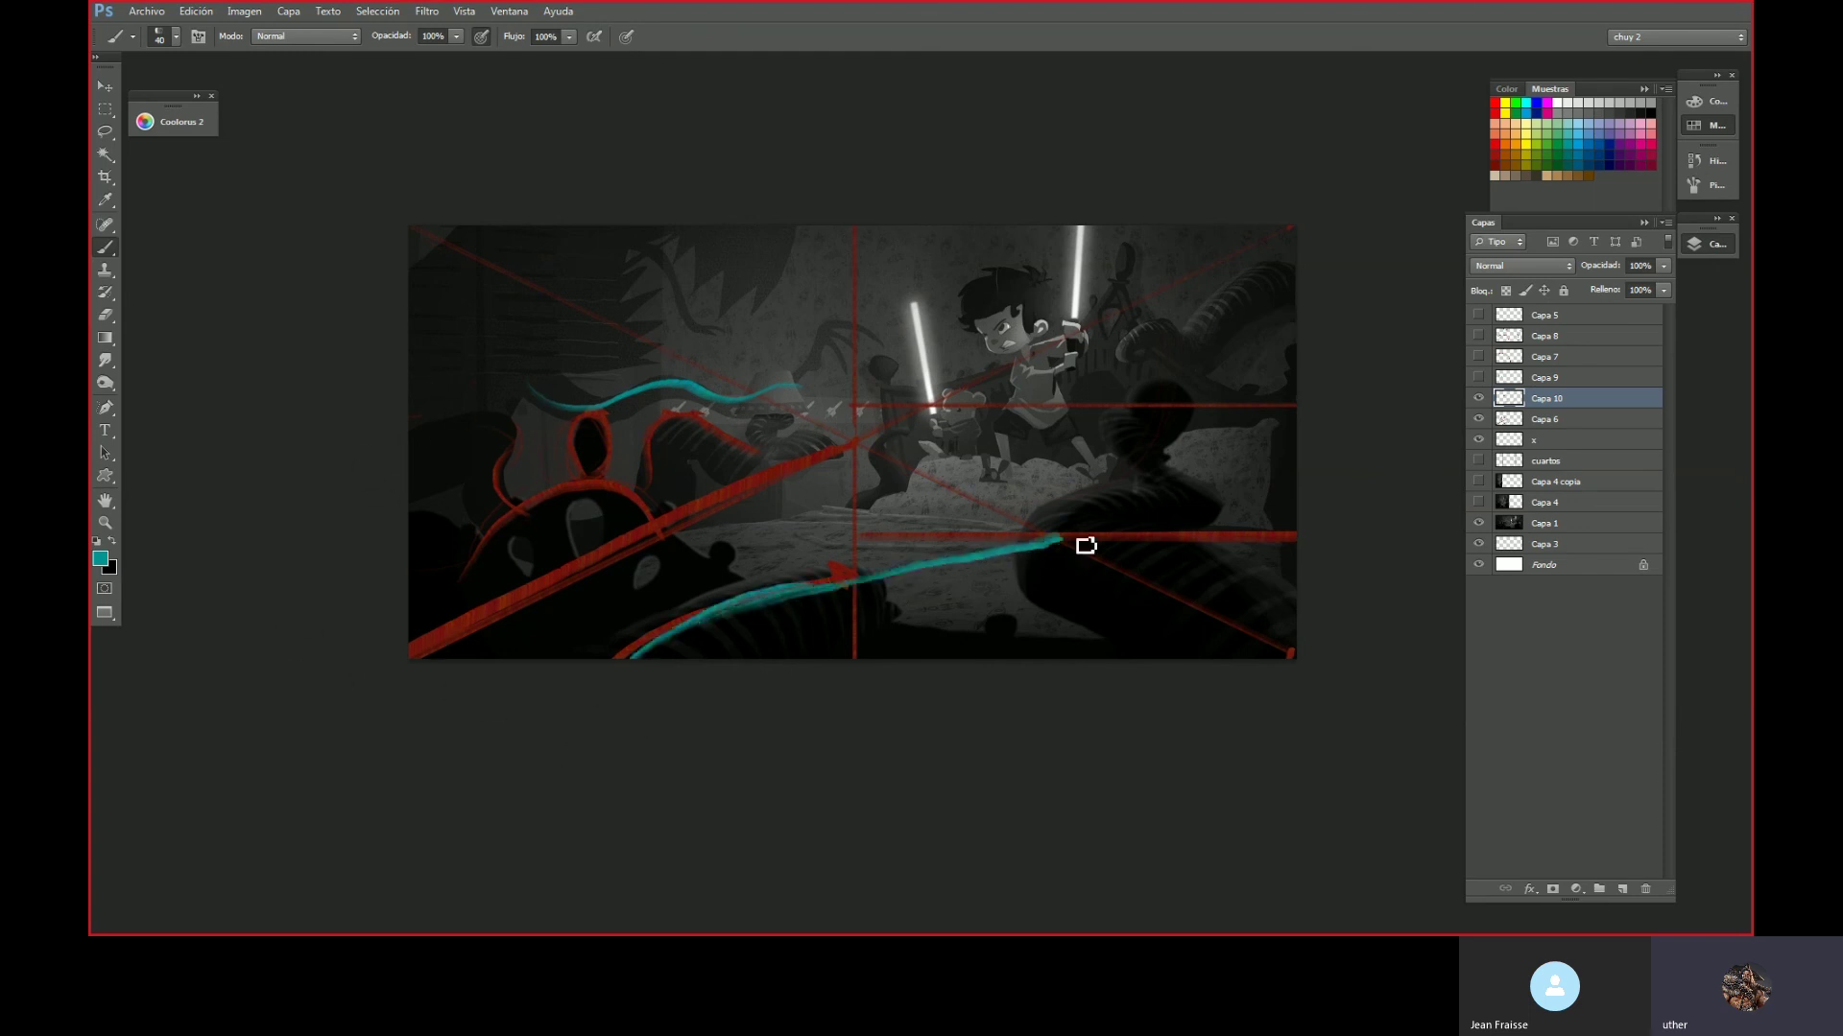
{"action": "key", "text": "ctrl+z"}
{"action": "mouse_move", "coordinate": [587, 706]}
{"action": "left_mouse_down"}
{"action": "mouse_move", "coordinate": [741, 619]}
{"action": "mouse_move", "coordinate": [870, 598]}
{"action": "mouse_move", "coordinate": [943, 552]}
{"action": "mouse_move", "coordinate": [920, 575]}
{"action": "mouse_move", "coordinate": [981, 468]}
{"action": "left_mouse_up"}
{"action": "mouse_move", "coordinate": [1339, 699]}
{"action": "left_mouse_down"}
{"action": "mouse_move", "coordinate": [1069, 549]}
{"action": "mouse_move", "coordinate": [1104, 533]}
{"action": "mouse_move", "coordinate": [1114, 596]}
{"action": "mouse_move", "coordinate": [1181, 491]}
{"action": "mouse_move", "coordinate": [1111, 520]}
{"action": "mouse_move", "coordinate": [1184, 469]}
{"action": "mouse_move", "coordinate": [1141, 405]}
{"action": "mouse_move", "coordinate": [1173, 434]}
{"action": "left_mouse_up"}
{"action": "mouse_move", "coordinate": [1364, 246]}
{"action": "left_mouse_down"}
{"action": "mouse_move", "coordinate": [1255, 327]}
{"action": "mouse_move", "coordinate": [1189, 318]}
{"action": "mouse_move", "coordinate": [1106, 343]}
{"action": "left_mouse_up"}
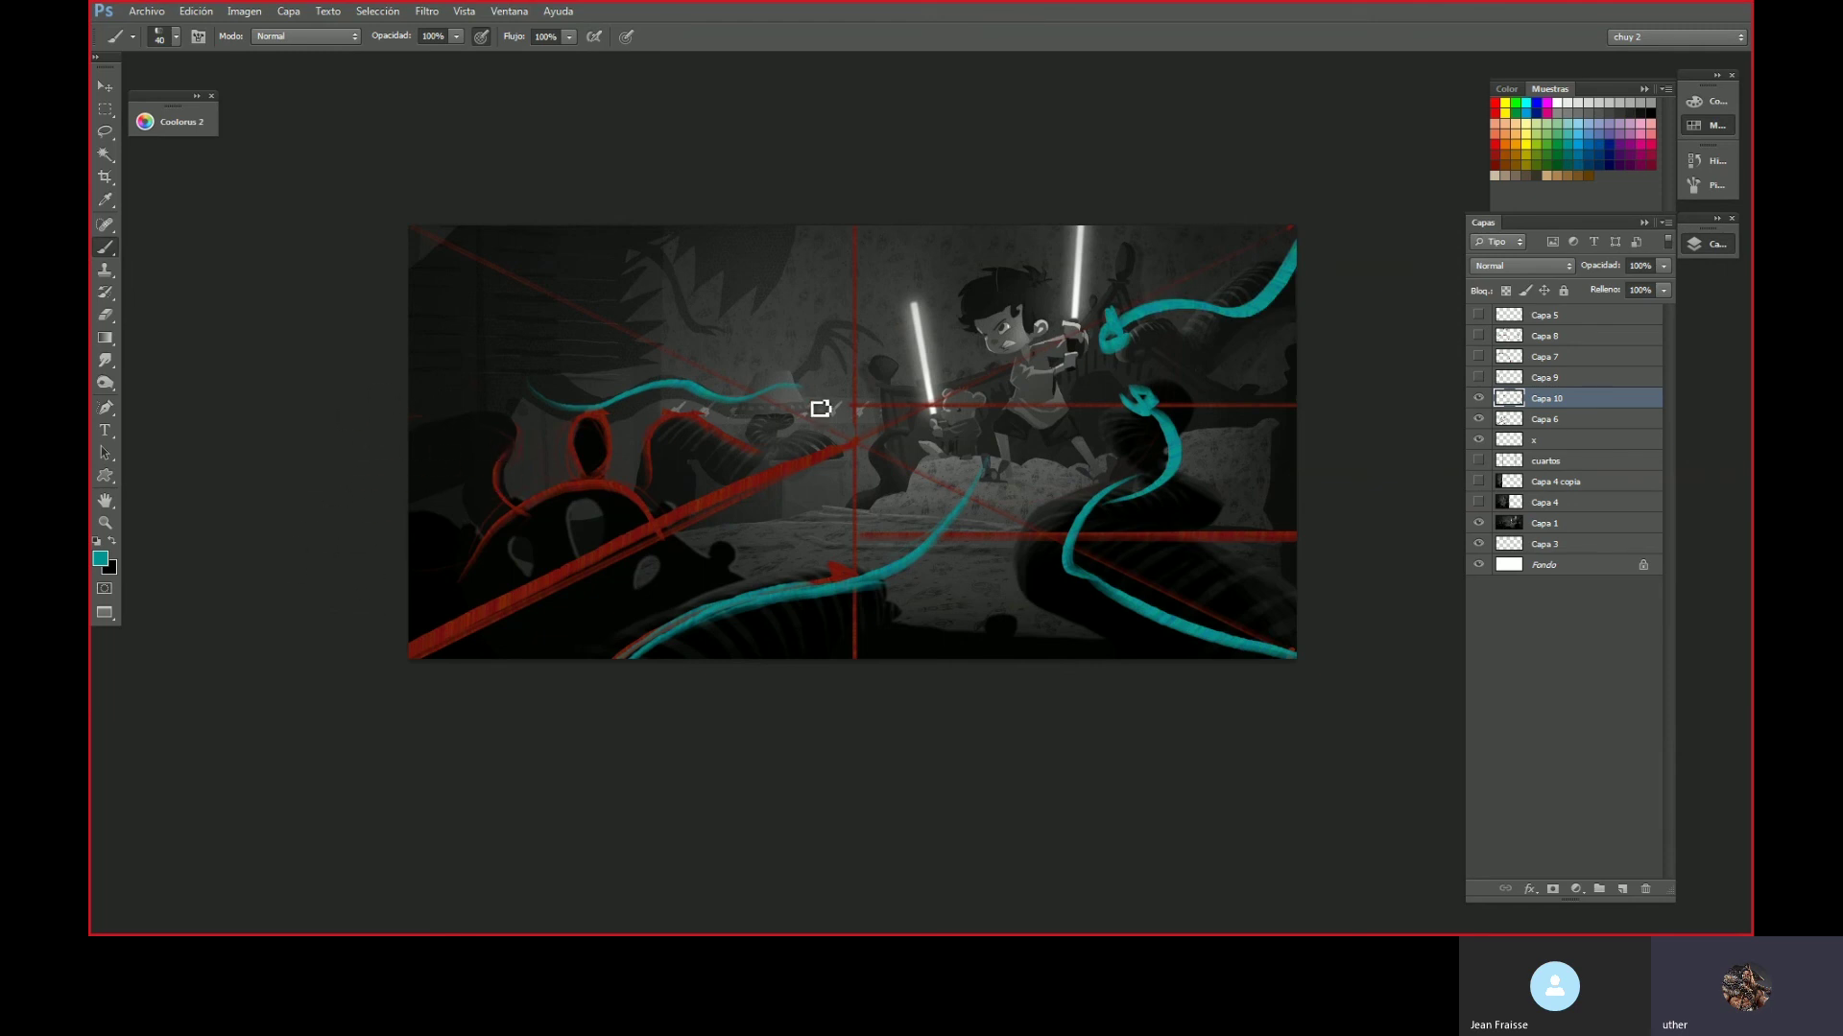
- Hide the Capa 6 markup and leave the teal curves on Capa 10 shown with the diagonals
{"action": "left_click_drag", "start_coordinate": [1478, 398], "coordinate": [1481, 431]}
{"action": "left_click", "coordinate": [1479, 433]}
{"action": "left_click", "coordinate": [1479, 433]}
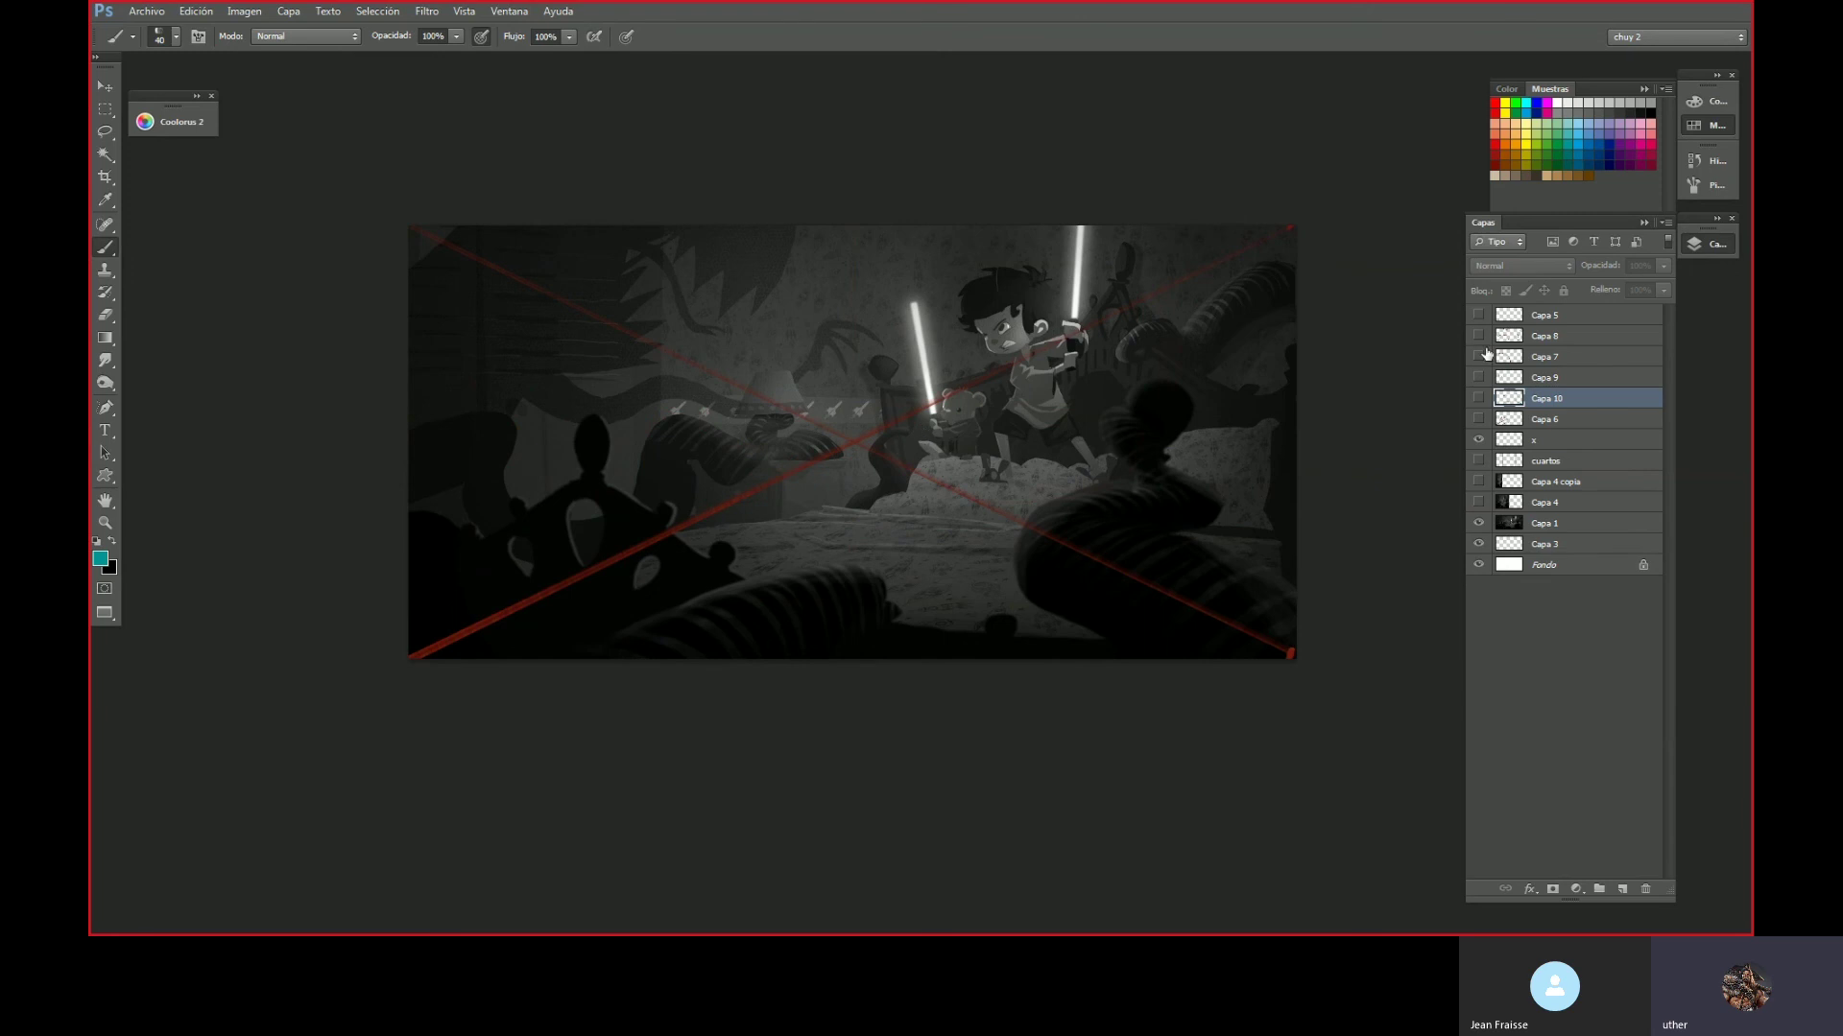
{"action": "left_click", "coordinate": [1479, 398]}
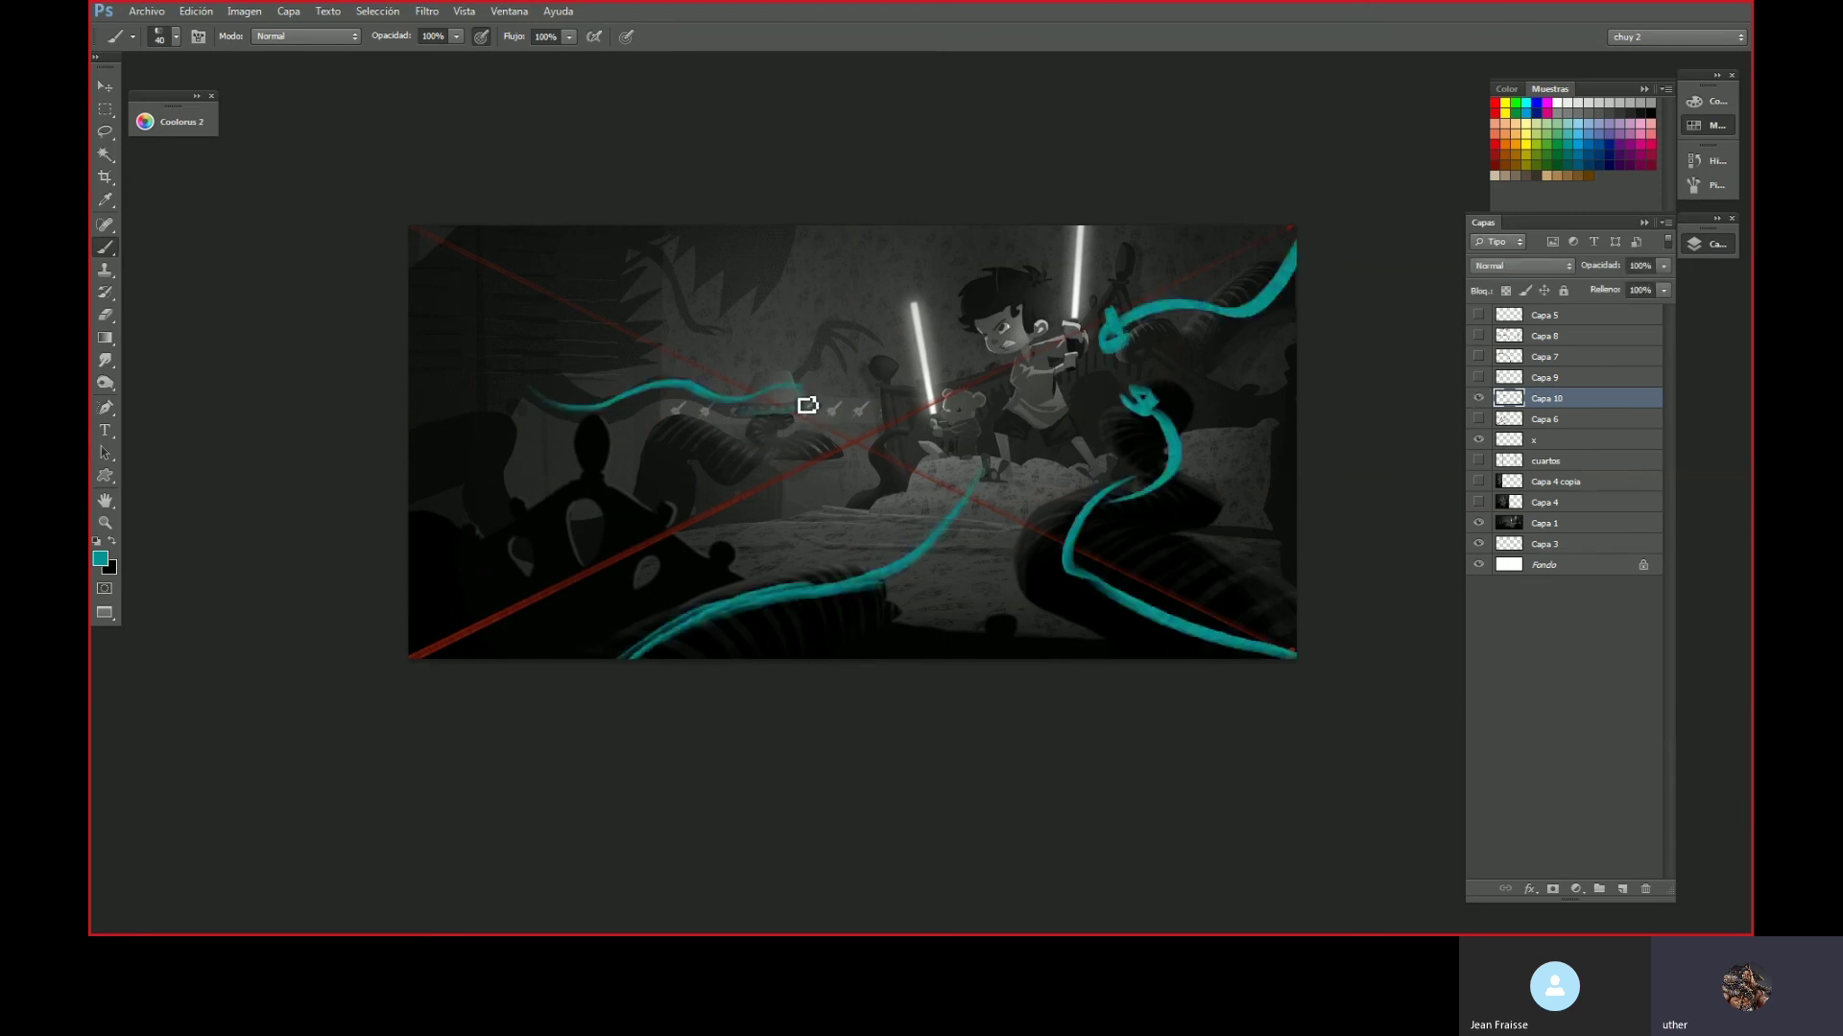
- Outline the lamp in teal and paint a winding tentacle curve and a broad sweep from the left edge towards the boy
{"action": "mouse_move", "coordinate": [801, 384]}
{"action": "left_mouse_down"}
{"action": "mouse_move", "coordinate": [761, 382]}
{"action": "mouse_move", "coordinate": [748, 424]}
{"action": "mouse_move", "coordinate": [752, 399]}
{"action": "left_mouse_up"}
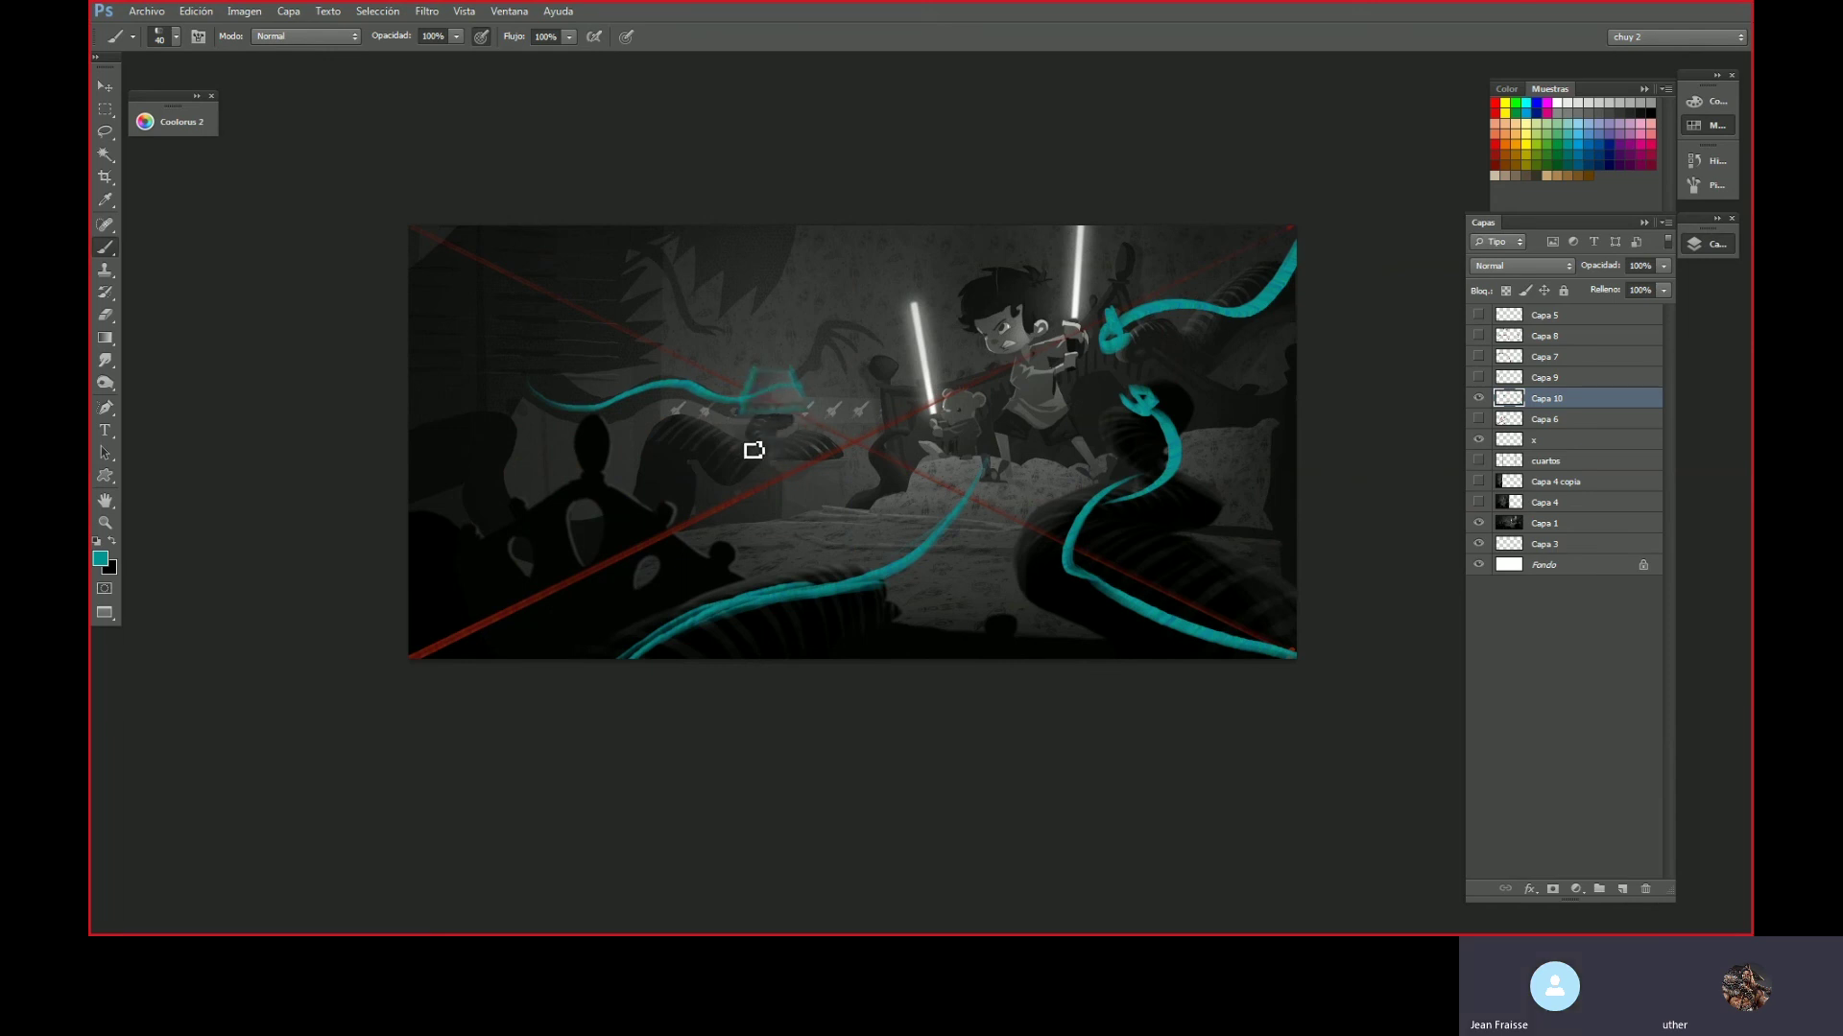
{"action": "mouse_move", "coordinate": [797, 428]}
{"action": "left_mouse_down"}
{"action": "mouse_move", "coordinate": [769, 436]}
{"action": "mouse_move", "coordinate": [780, 479]}
{"action": "mouse_move", "coordinate": [703, 445]}
{"action": "mouse_move", "coordinate": [674, 530]}
{"action": "mouse_move", "coordinate": [588, 506]}
{"action": "mouse_move", "coordinate": [409, 369]}
{"action": "left_mouse_up"}
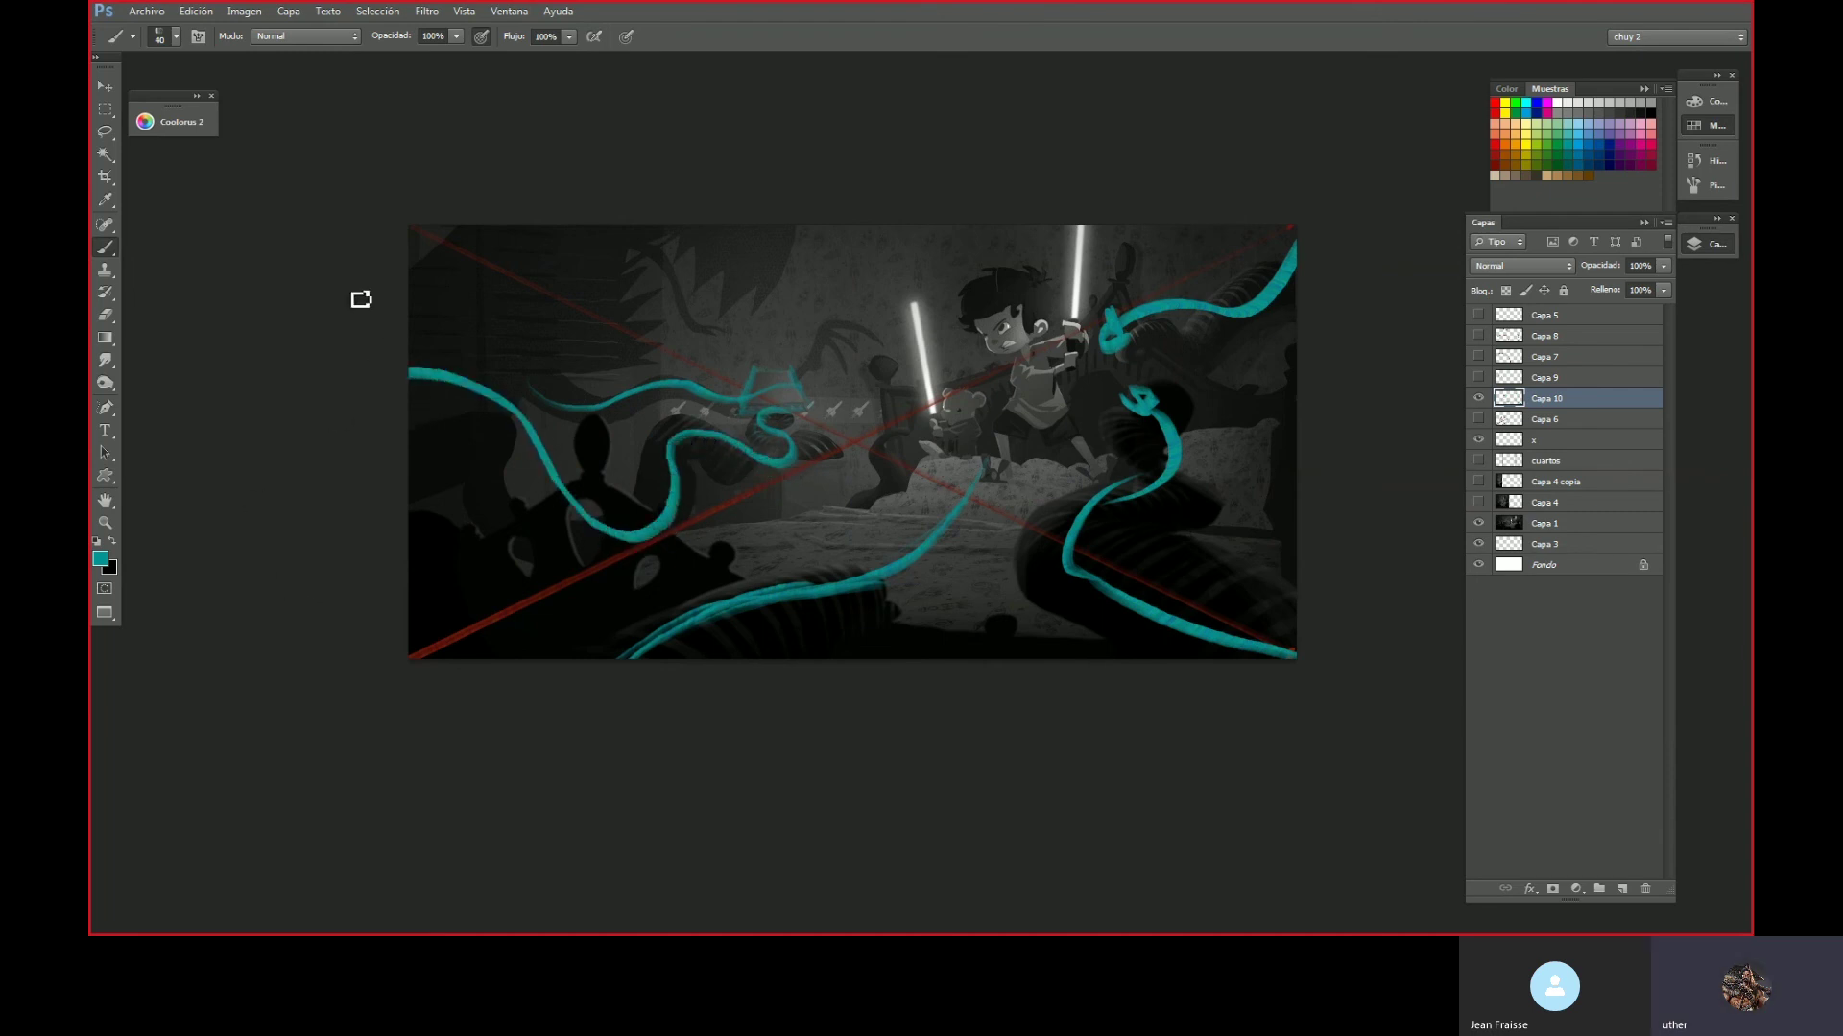
{"action": "mouse_move", "coordinate": [370, 297]}
{"action": "left_mouse_down"}
{"action": "mouse_move", "coordinate": [771, 462]}
{"action": "mouse_move", "coordinate": [1061, 428]}
{"action": "left_mouse_up"}
{"action": "key", "text": "ctrl+alt+z"}
{"action": "key", "text": "ctrl+alt+z"}
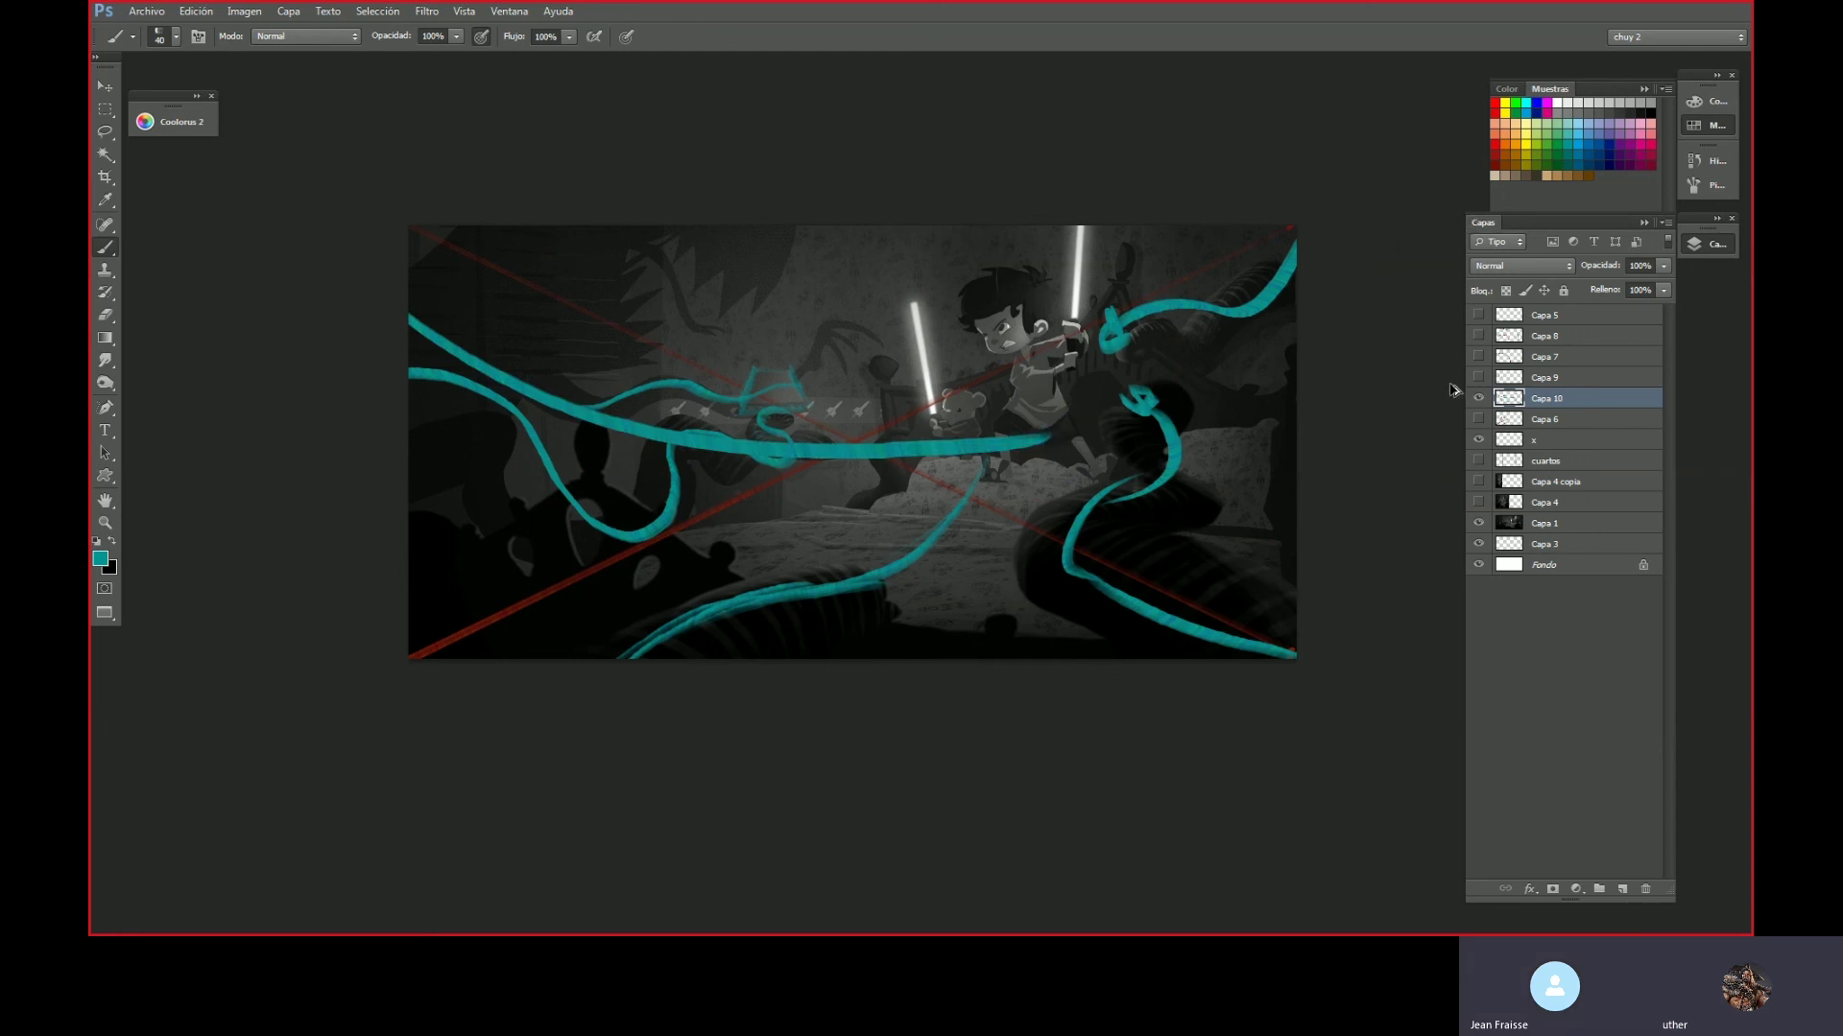
- Compare the painting with and without the teal curves, leave Capa 10 hidden and add a new layer above it
{"action": "left_click", "coordinate": [1477, 398]}
{"action": "left_click", "coordinate": [1478, 398]}
{"action": "left_click", "coordinate": [1478, 398]}
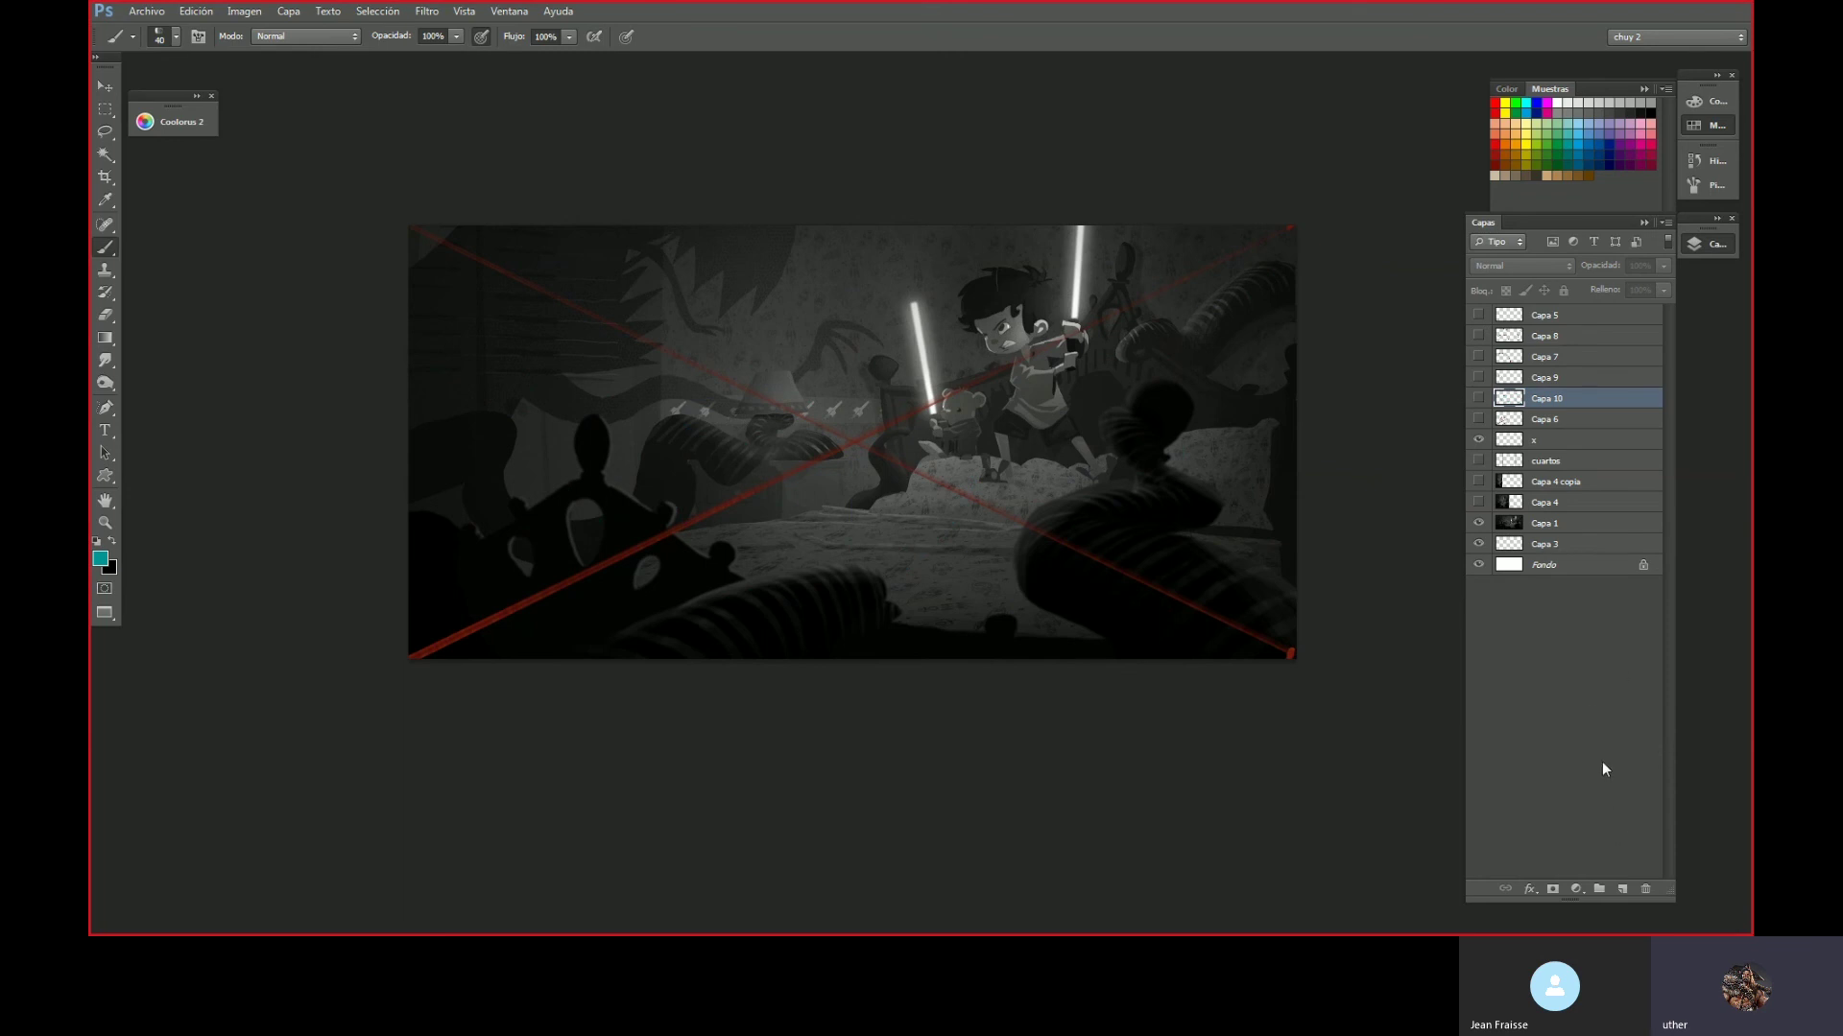
{"action": "left_click", "coordinate": [1620, 885]}
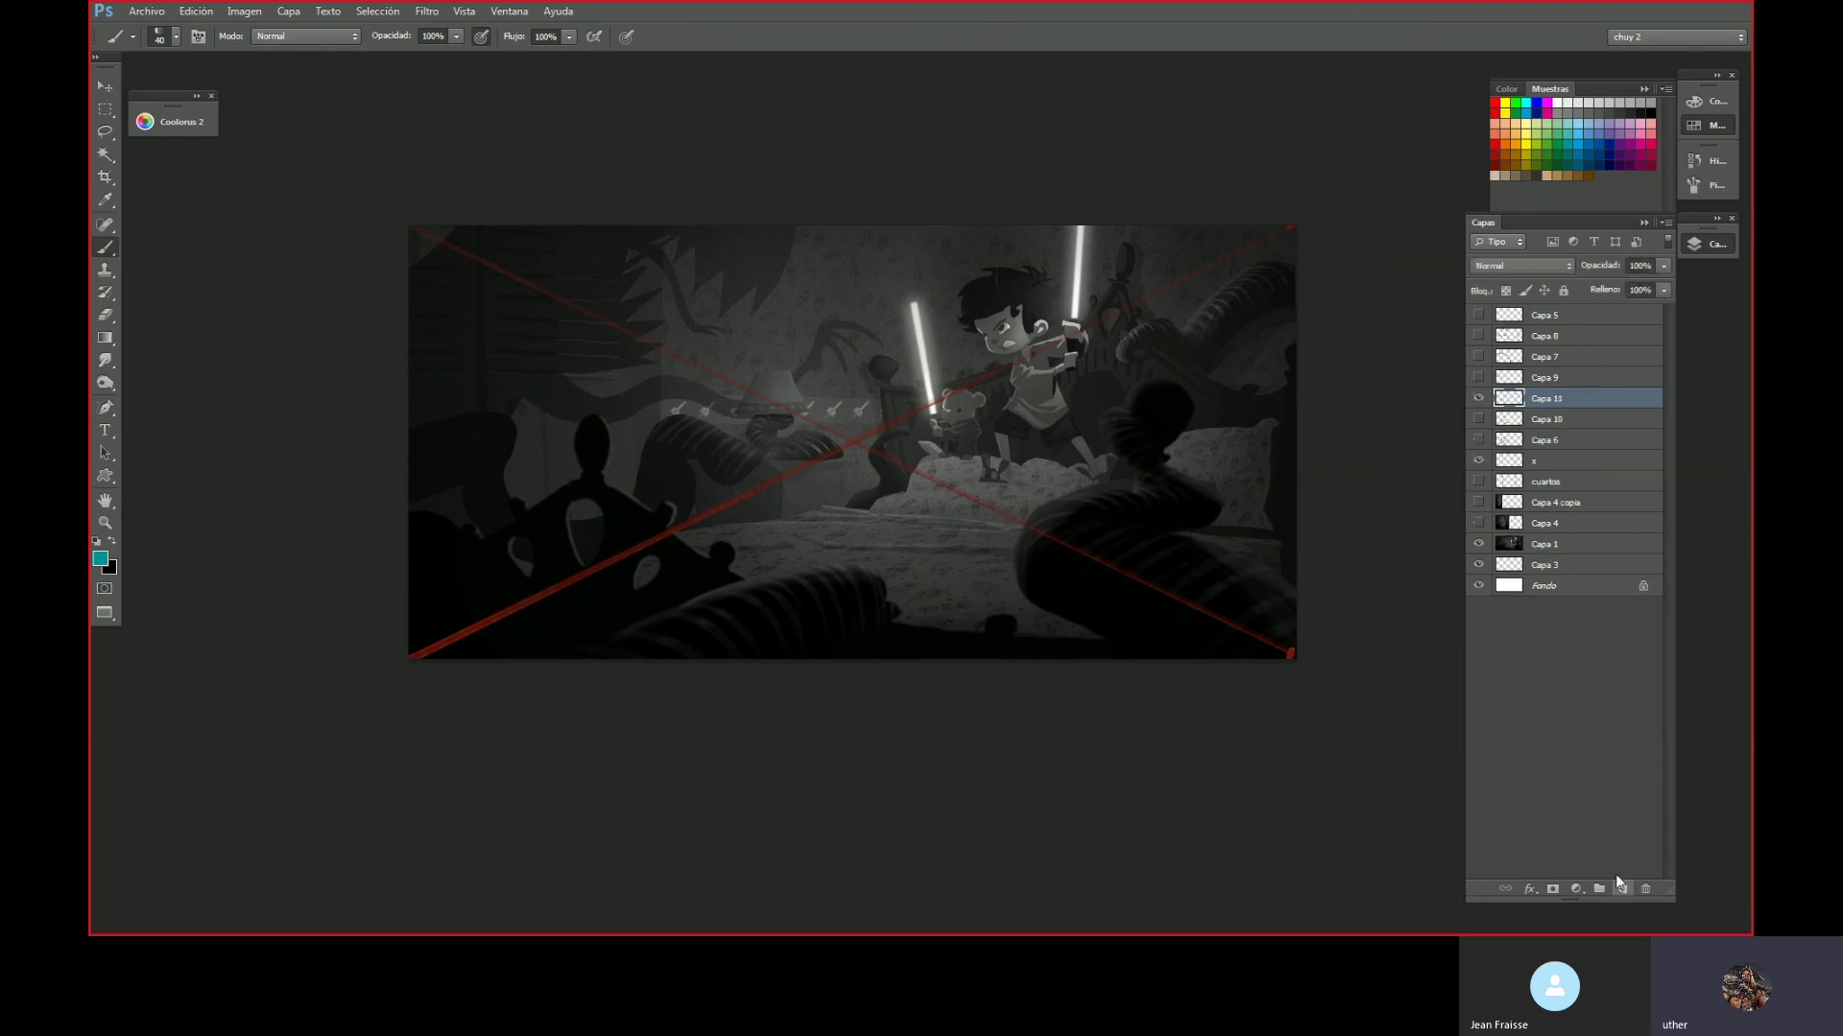
- Show and select the Capa 6 markup layer and paint a straight teal diagonal from the painting's upper-left corner towards its centre
{"action": "left_click", "coordinate": [1478, 439]}
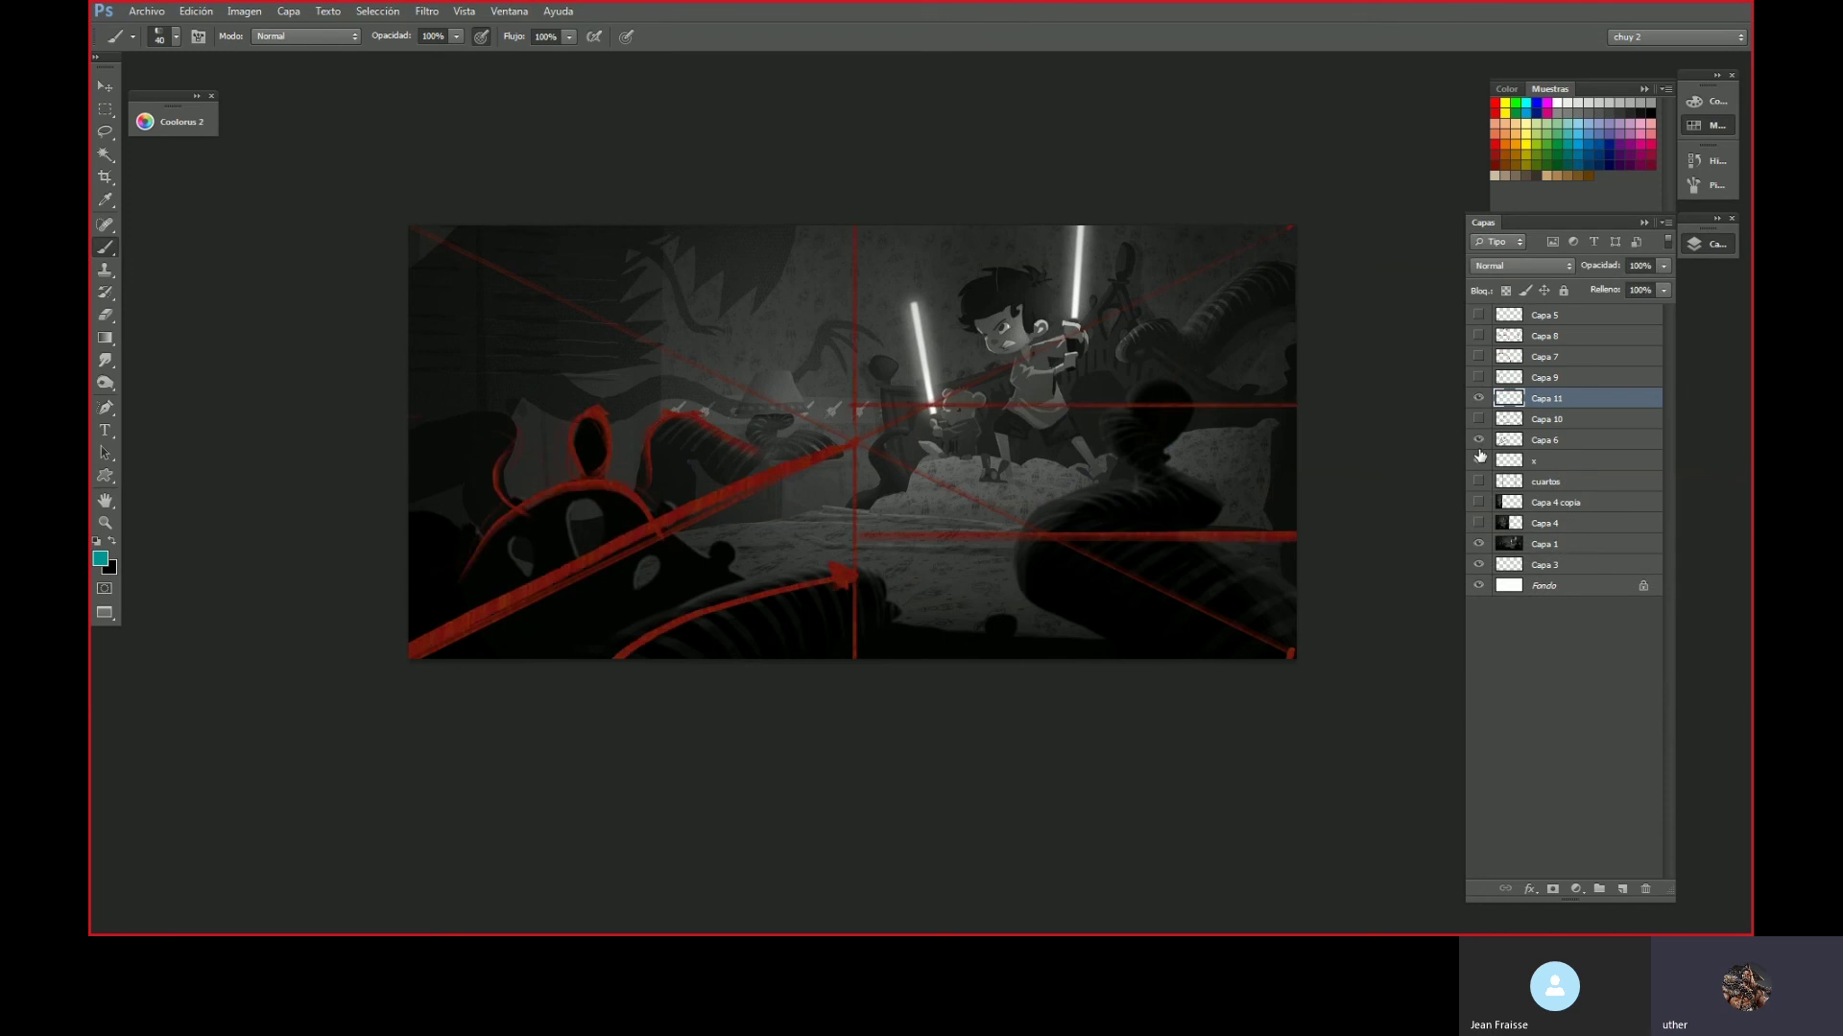
{"action": "left_click", "coordinate": [1540, 439]}
{"action": "left_click", "coordinate": [851, 436]}
{"action": "left_click", "coordinate": [432, 235], "text": "shift"}
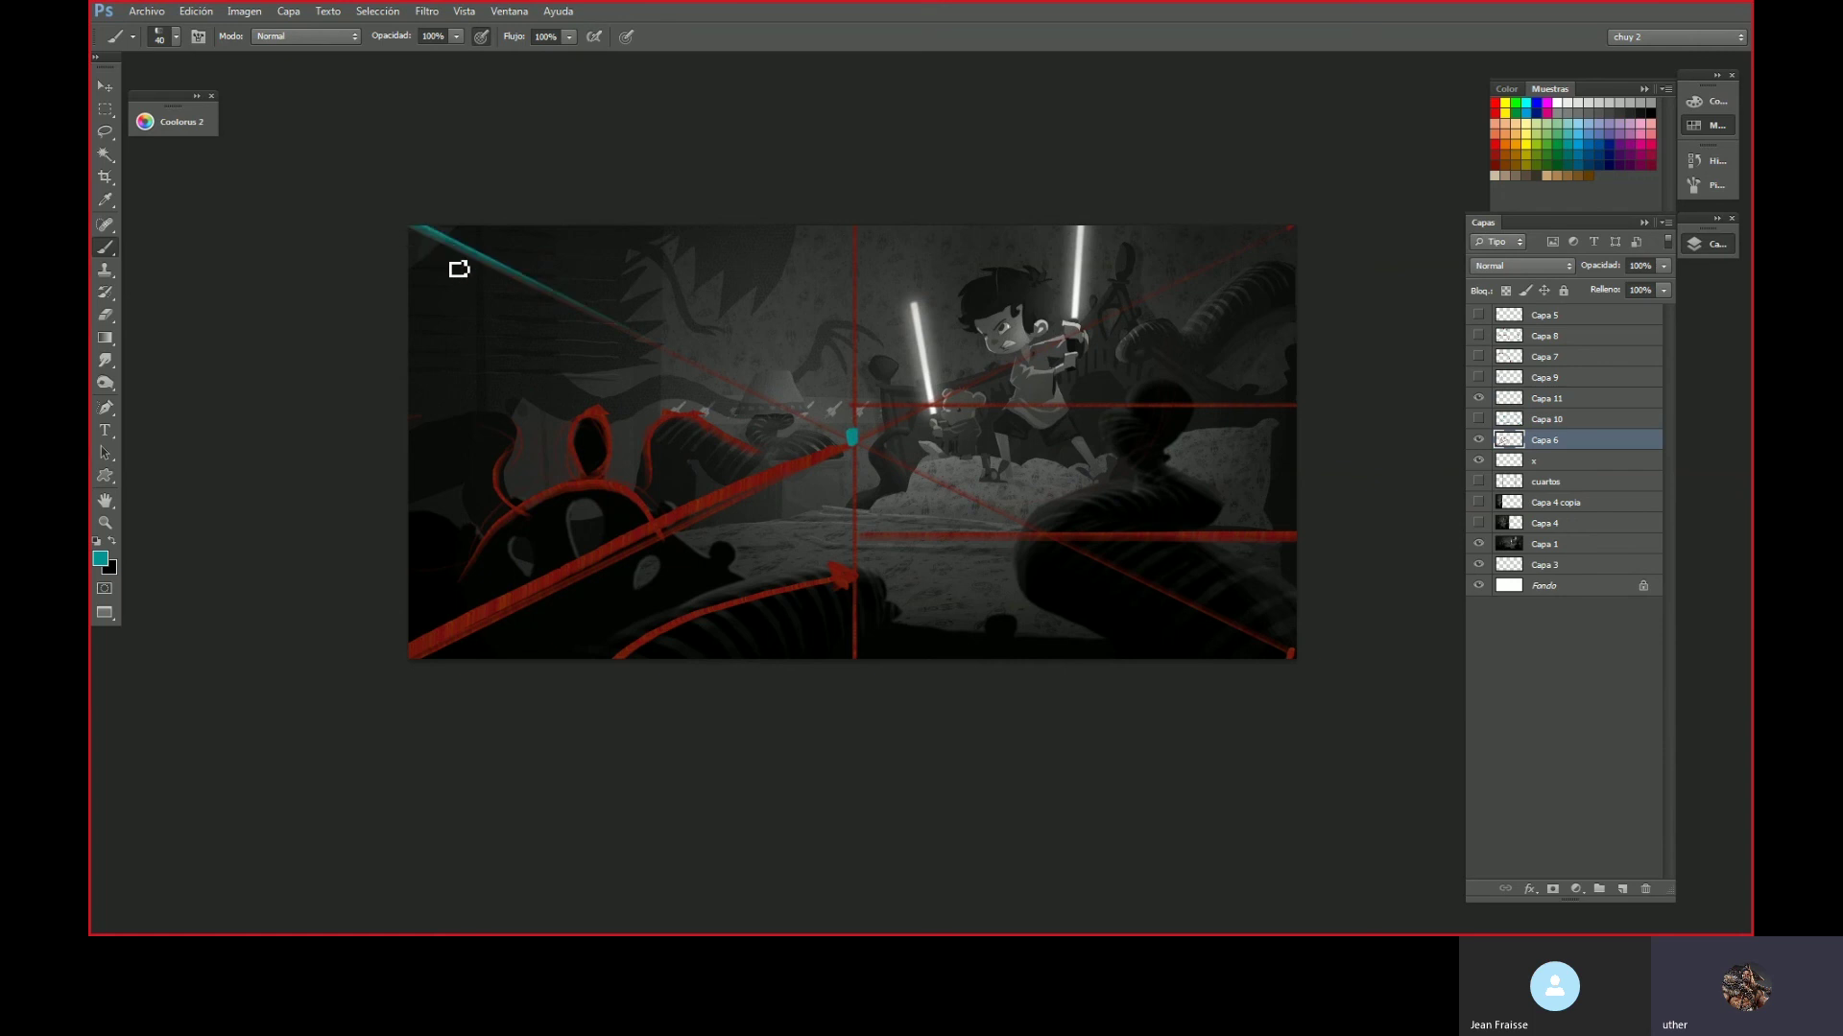
{"action": "left_click", "coordinate": [853, 441], "text": "shift"}
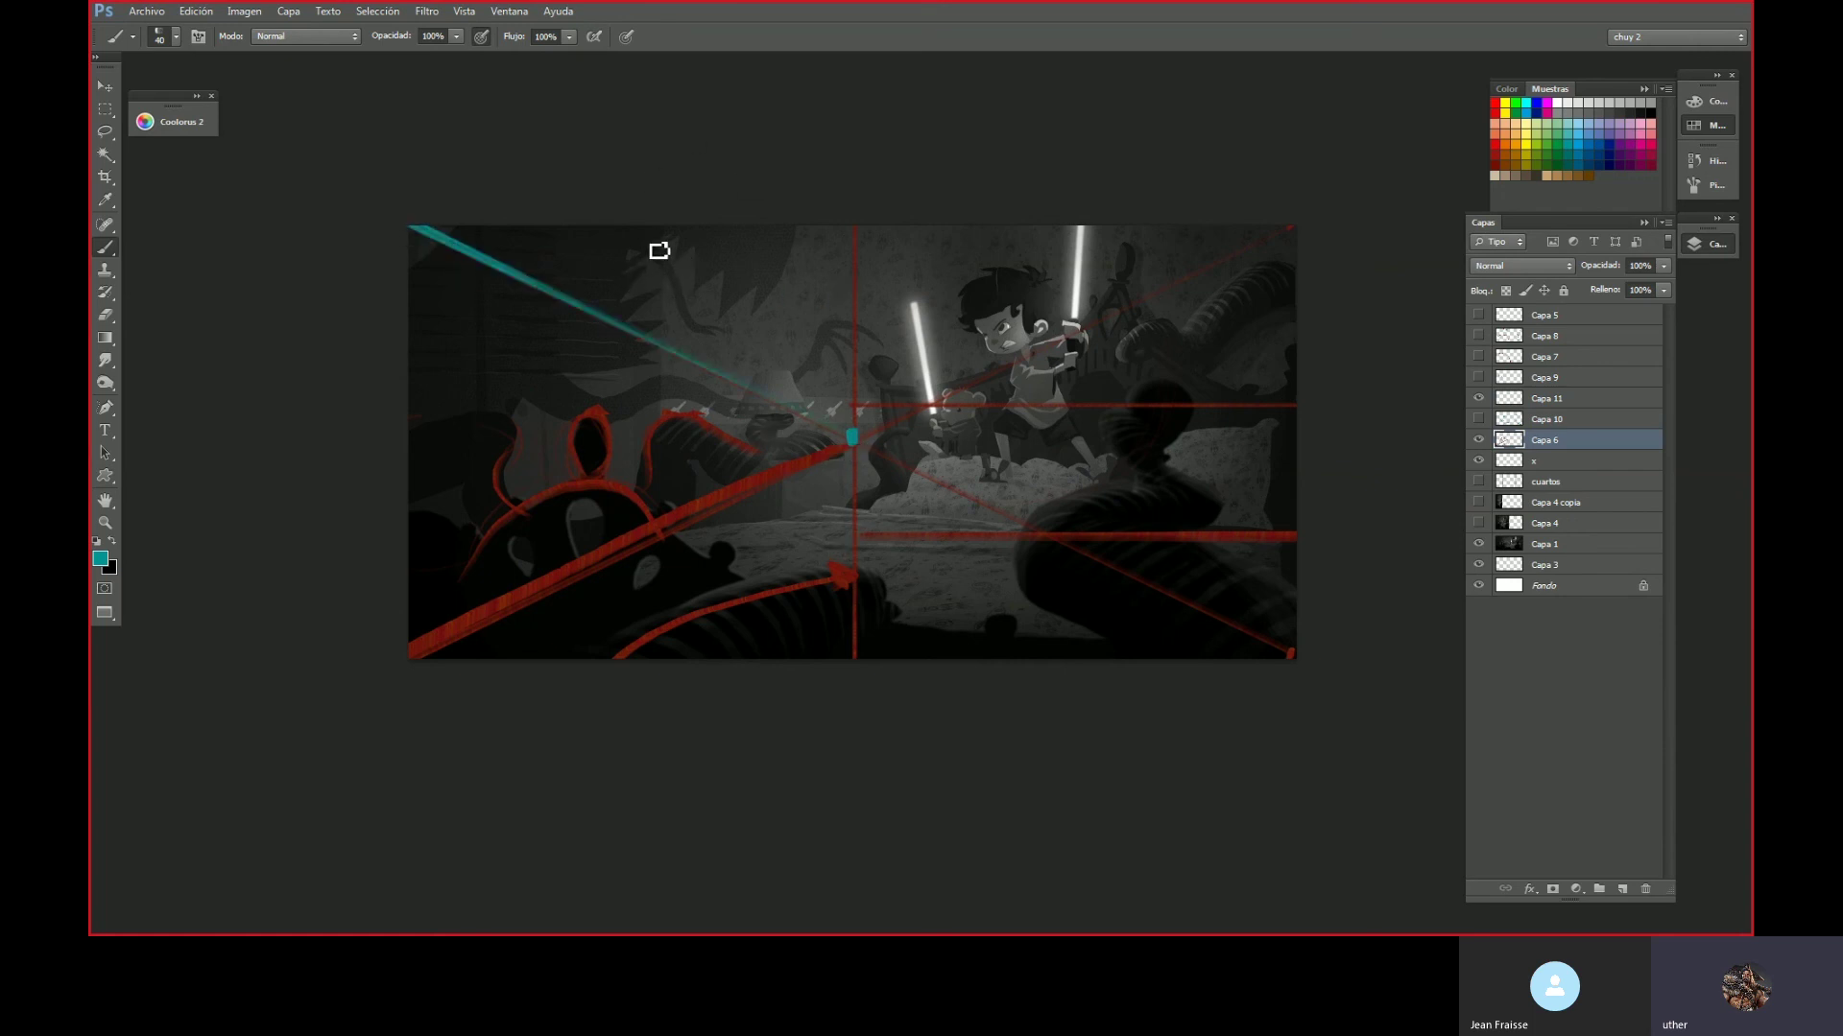
- Paint thick teal strokes along the hanging leaves in the painting's upper-left area and reinforce the teal diagonal towards the centre
{"action": "left_click_drag", "start_coordinate": [571, 221], "coordinate": [739, 285]}
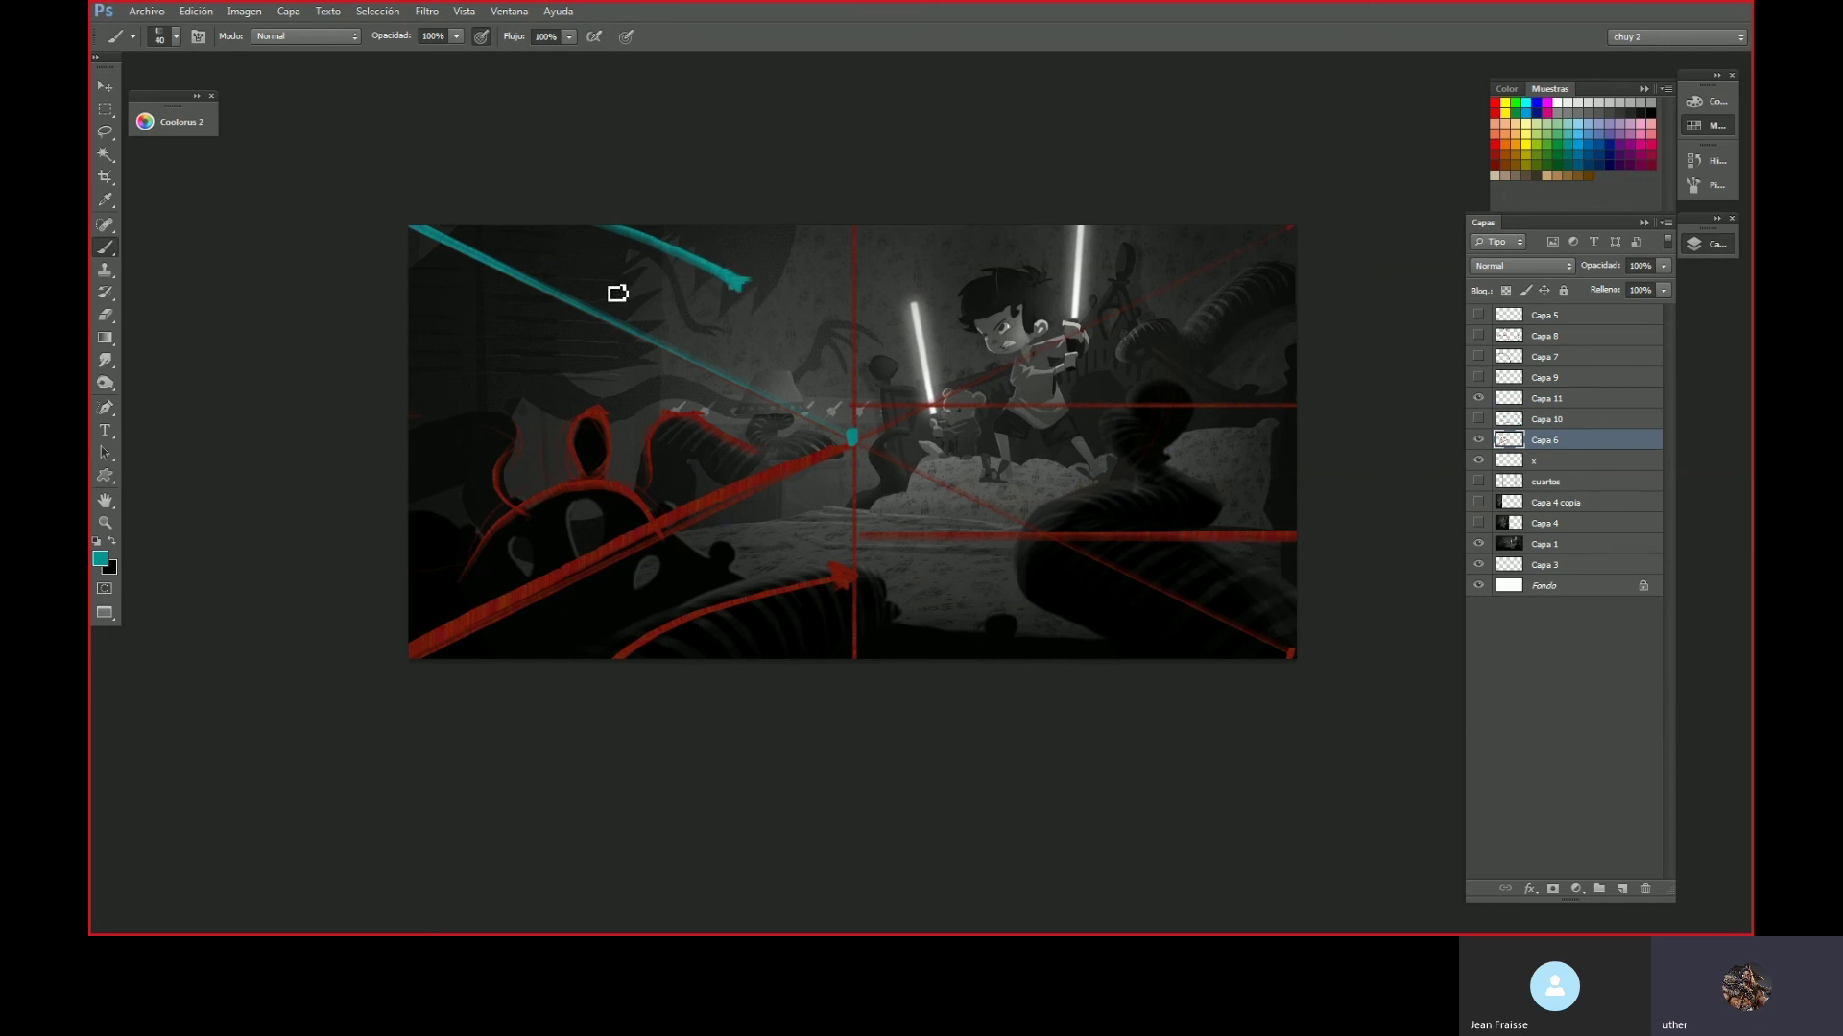
{"action": "left_click_drag", "start_coordinate": [622, 238], "coordinate": [641, 369]}
{"action": "key", "text": "ctrl+z"}
{"action": "mouse_move", "coordinate": [584, 241]}
{"action": "left_mouse_down"}
{"action": "mouse_move", "coordinate": [658, 350]}
{"action": "mouse_move", "coordinate": [687, 351]}
{"action": "left_mouse_up"}
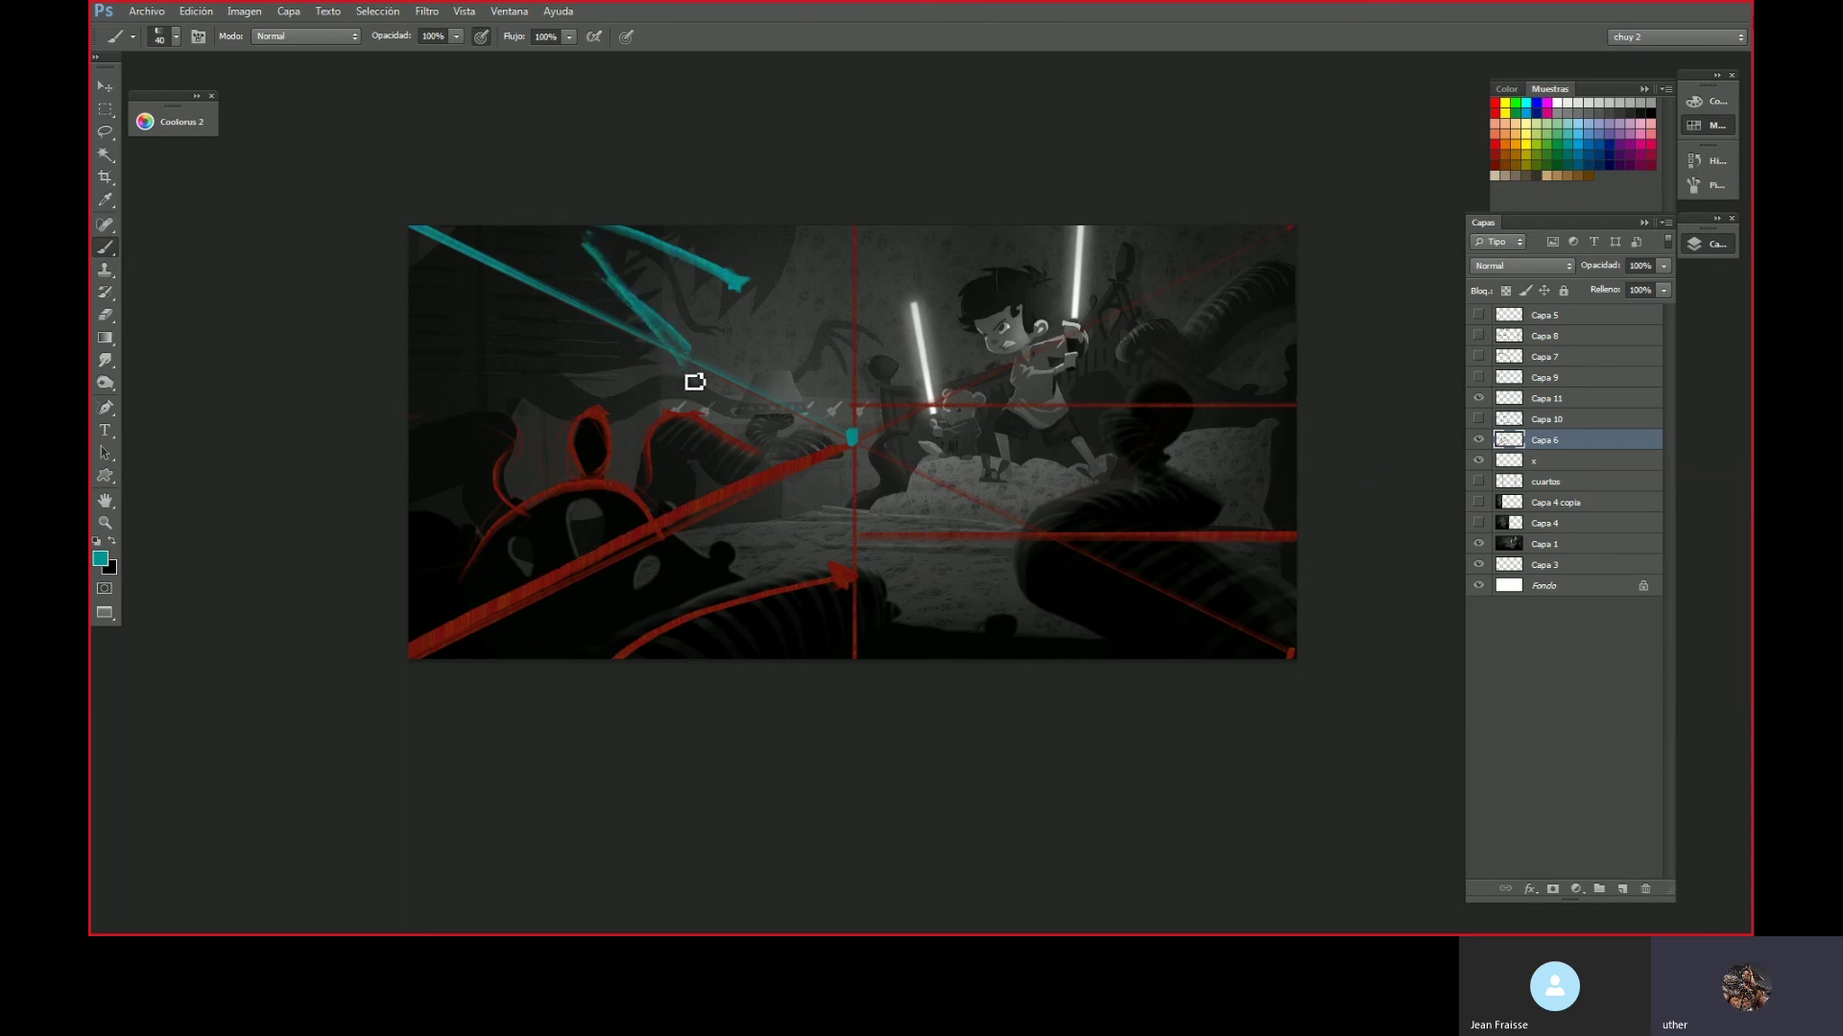
{"action": "left_click_drag", "start_coordinate": [608, 288], "coordinate": [694, 370]}
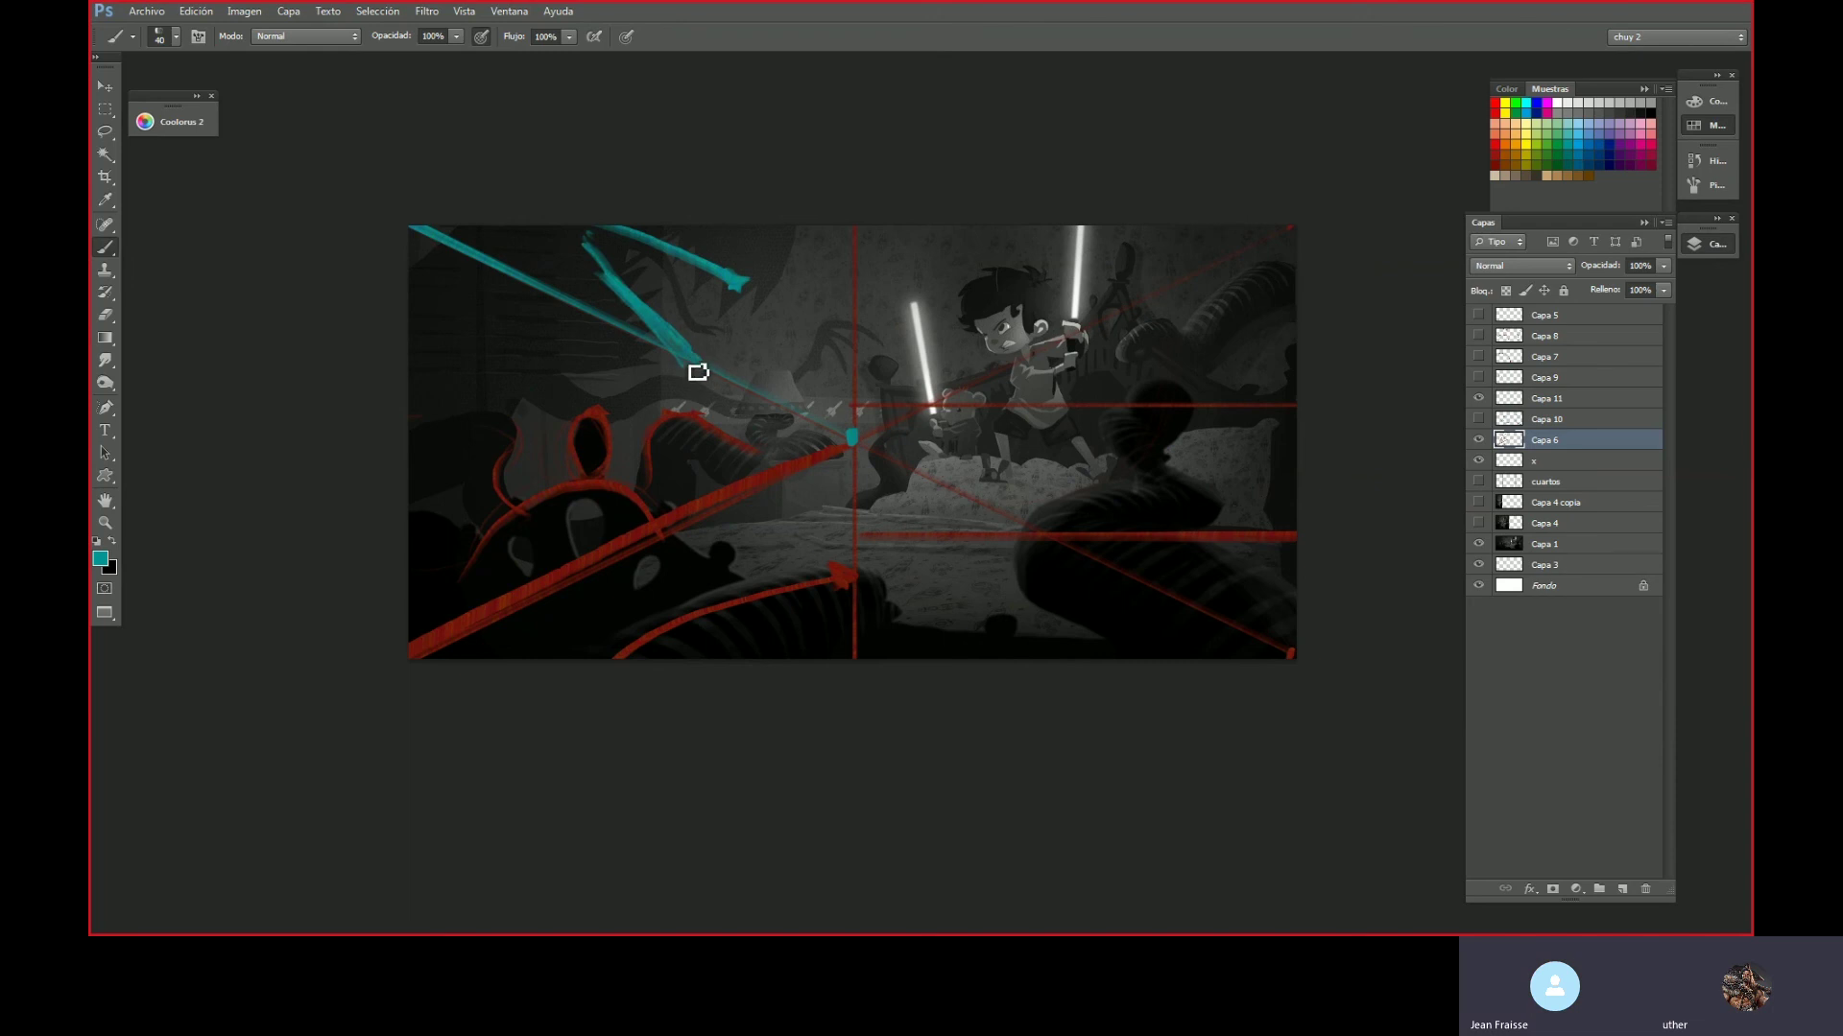
{"action": "left_click_drag", "start_coordinate": [609, 286], "coordinate": [724, 373]}
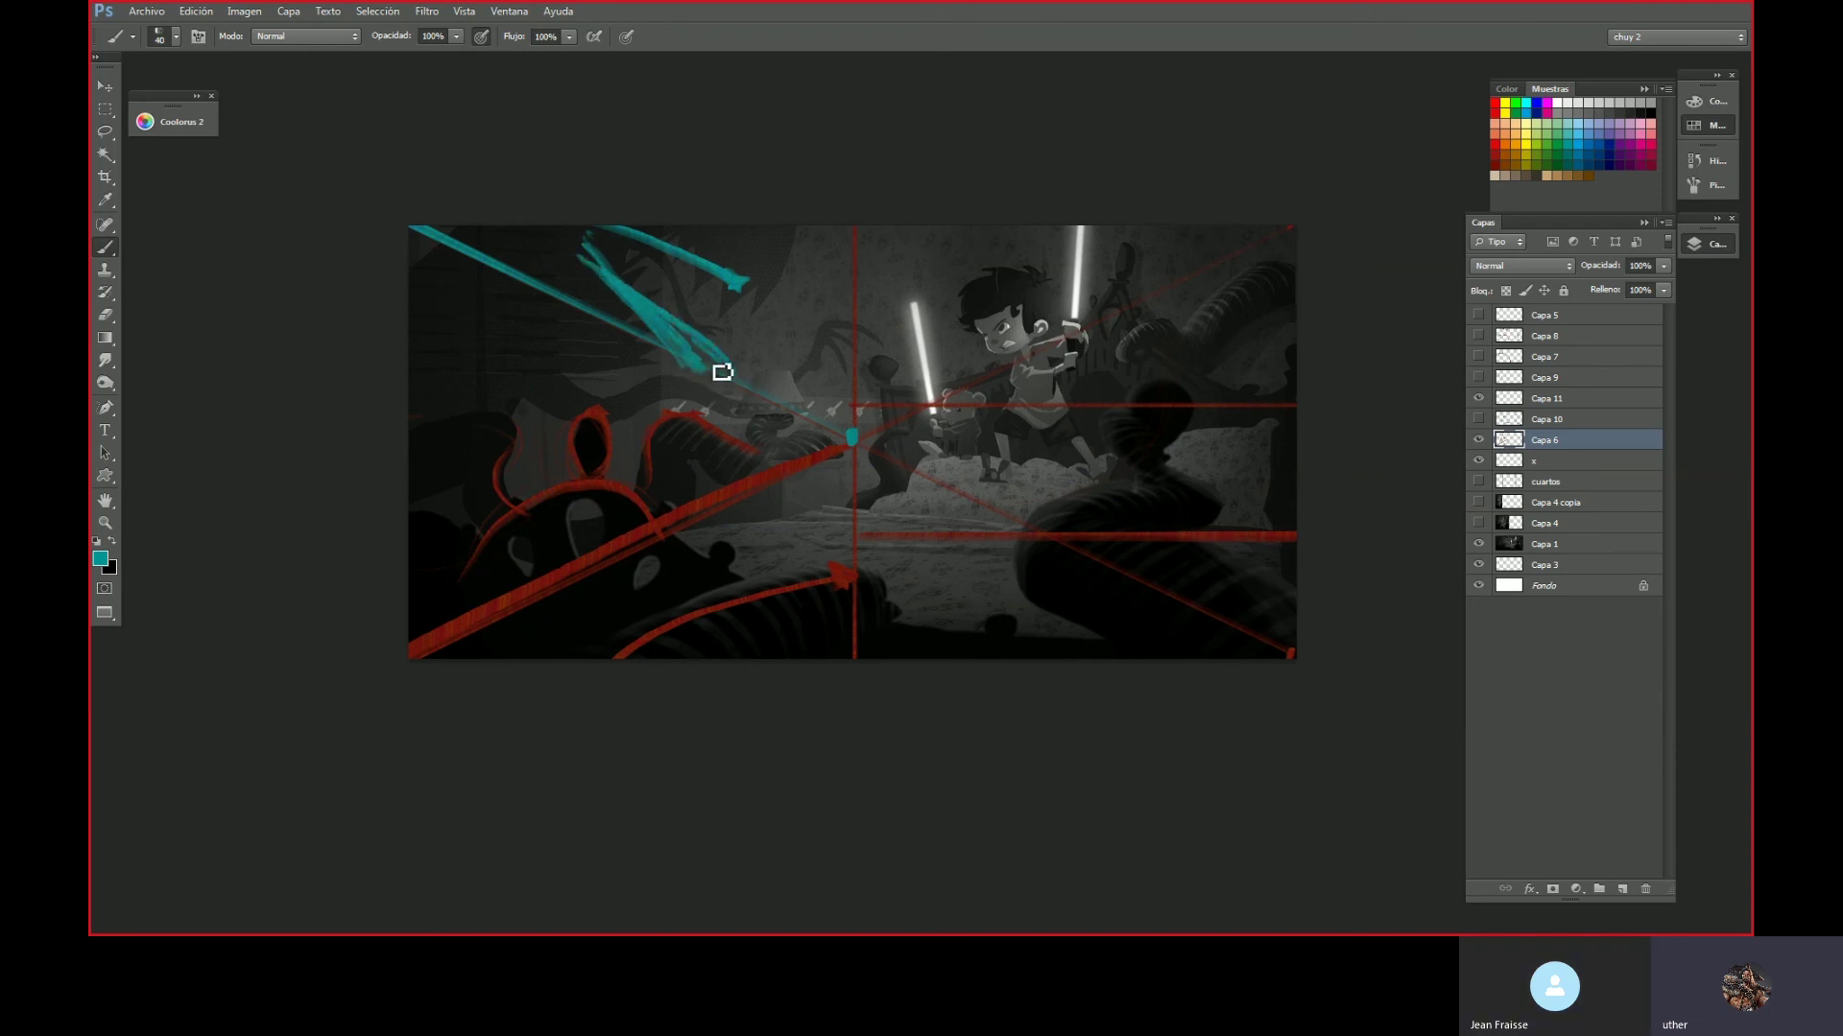
{"action": "left_click_drag", "start_coordinate": [621, 239], "coordinate": [753, 305]}
{"action": "mouse_move", "coordinate": [621, 293]}
{"action": "left_mouse_down"}
{"action": "mouse_move", "coordinate": [645, 339]}
{"action": "mouse_move", "coordinate": [729, 374]}
{"action": "left_mouse_up"}
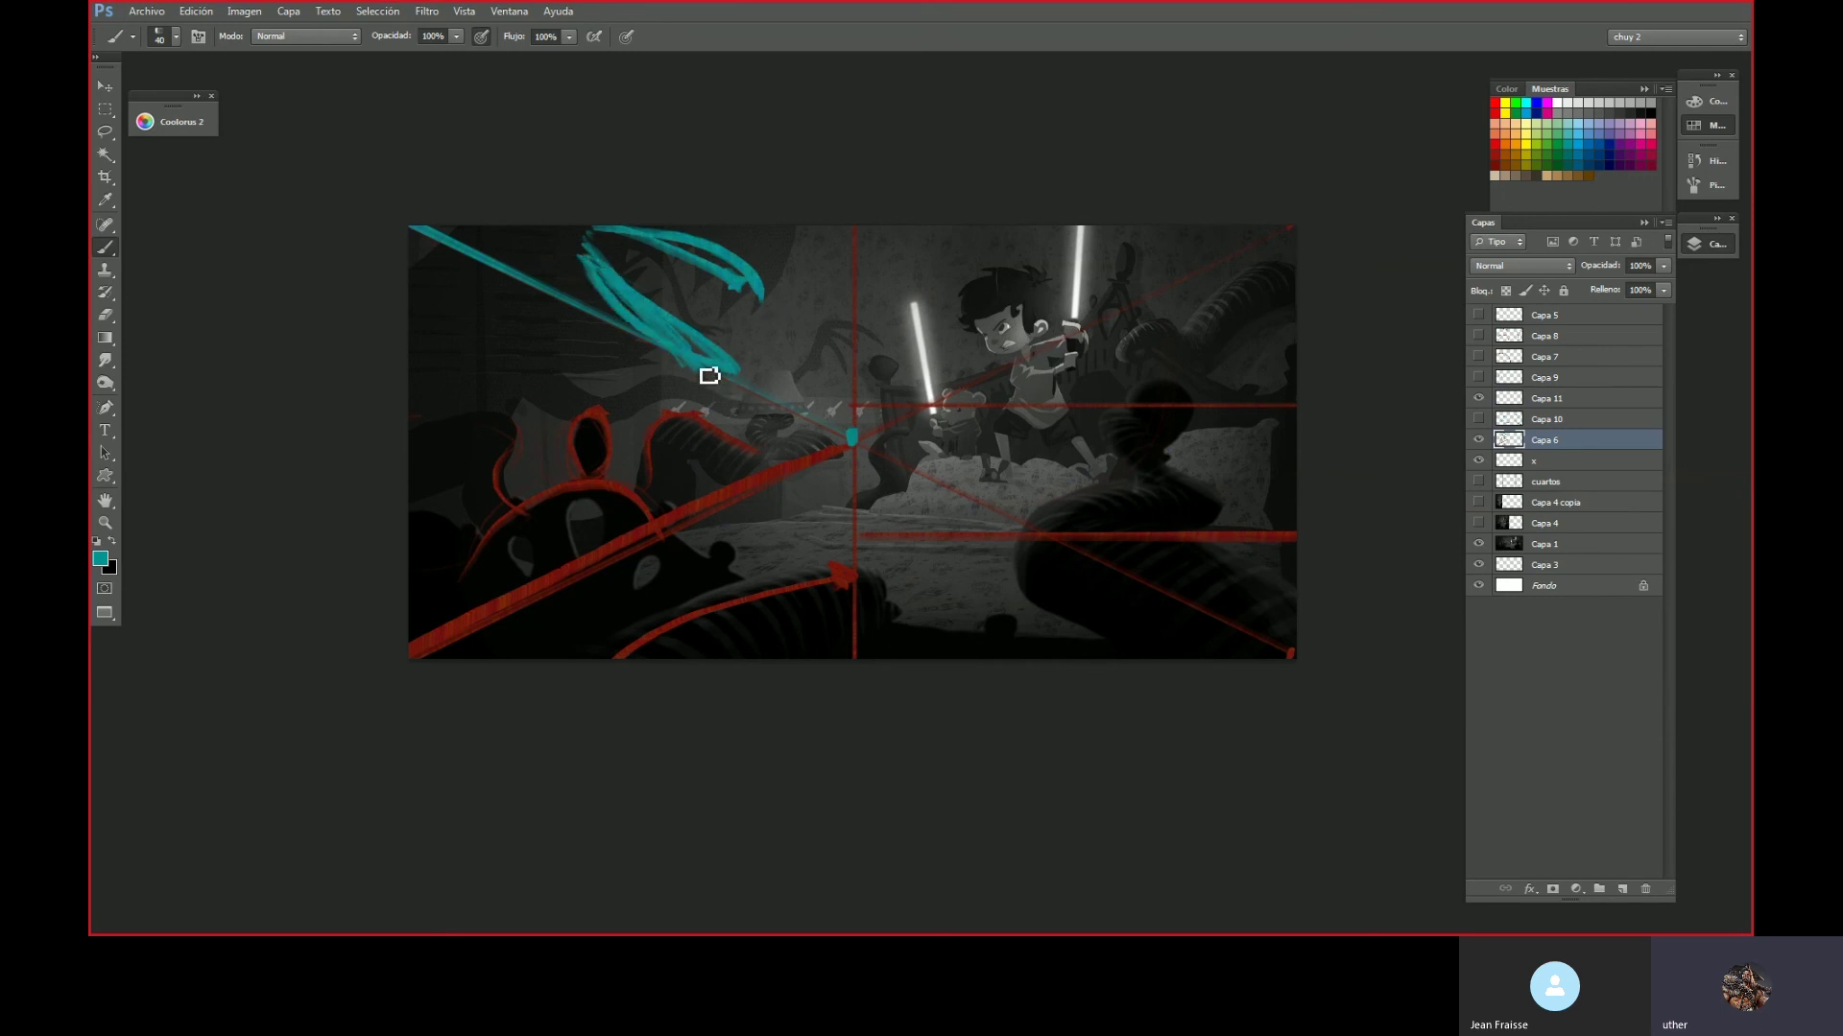
{"action": "left_click_drag", "start_coordinate": [518, 277], "coordinate": [830, 443]}
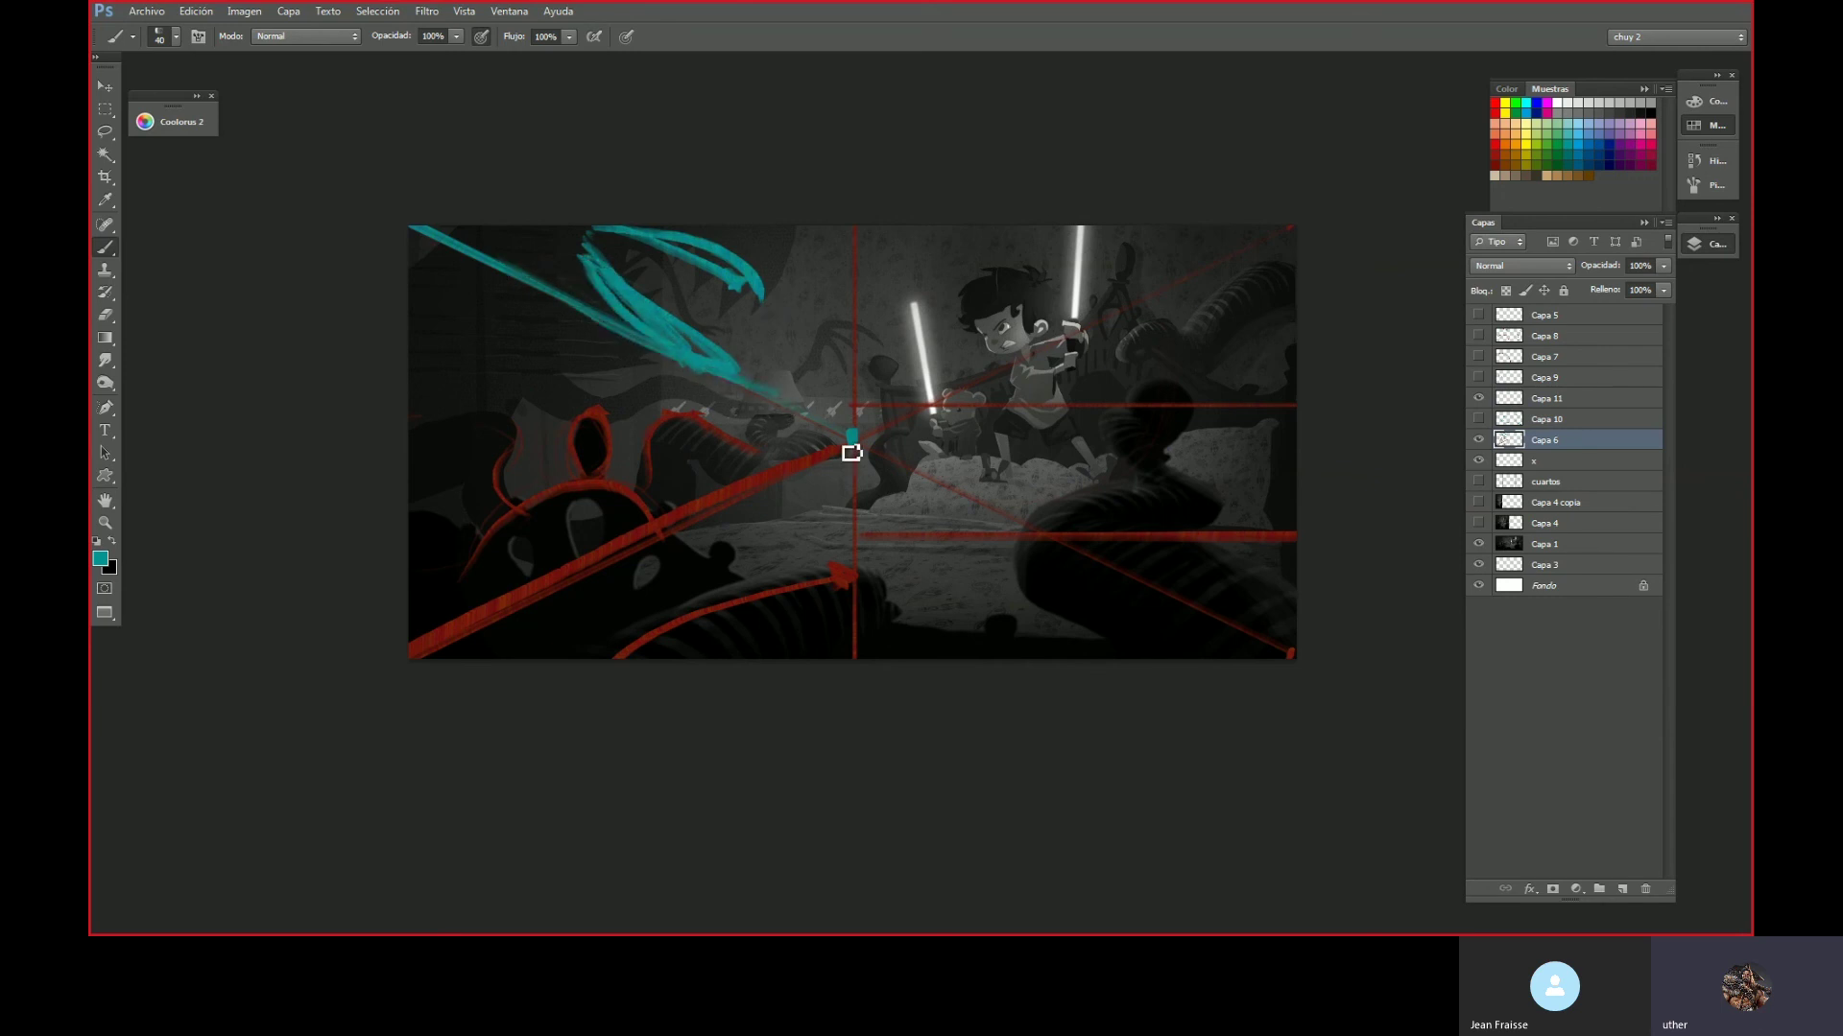
- Compare the painting with and without the Capa 6 markup and leave that layer hidden
{"action": "left_click", "coordinate": [1478, 442]}
{"action": "left_click", "coordinate": [1478, 441]}
{"action": "left_click", "coordinate": [1478, 441]}
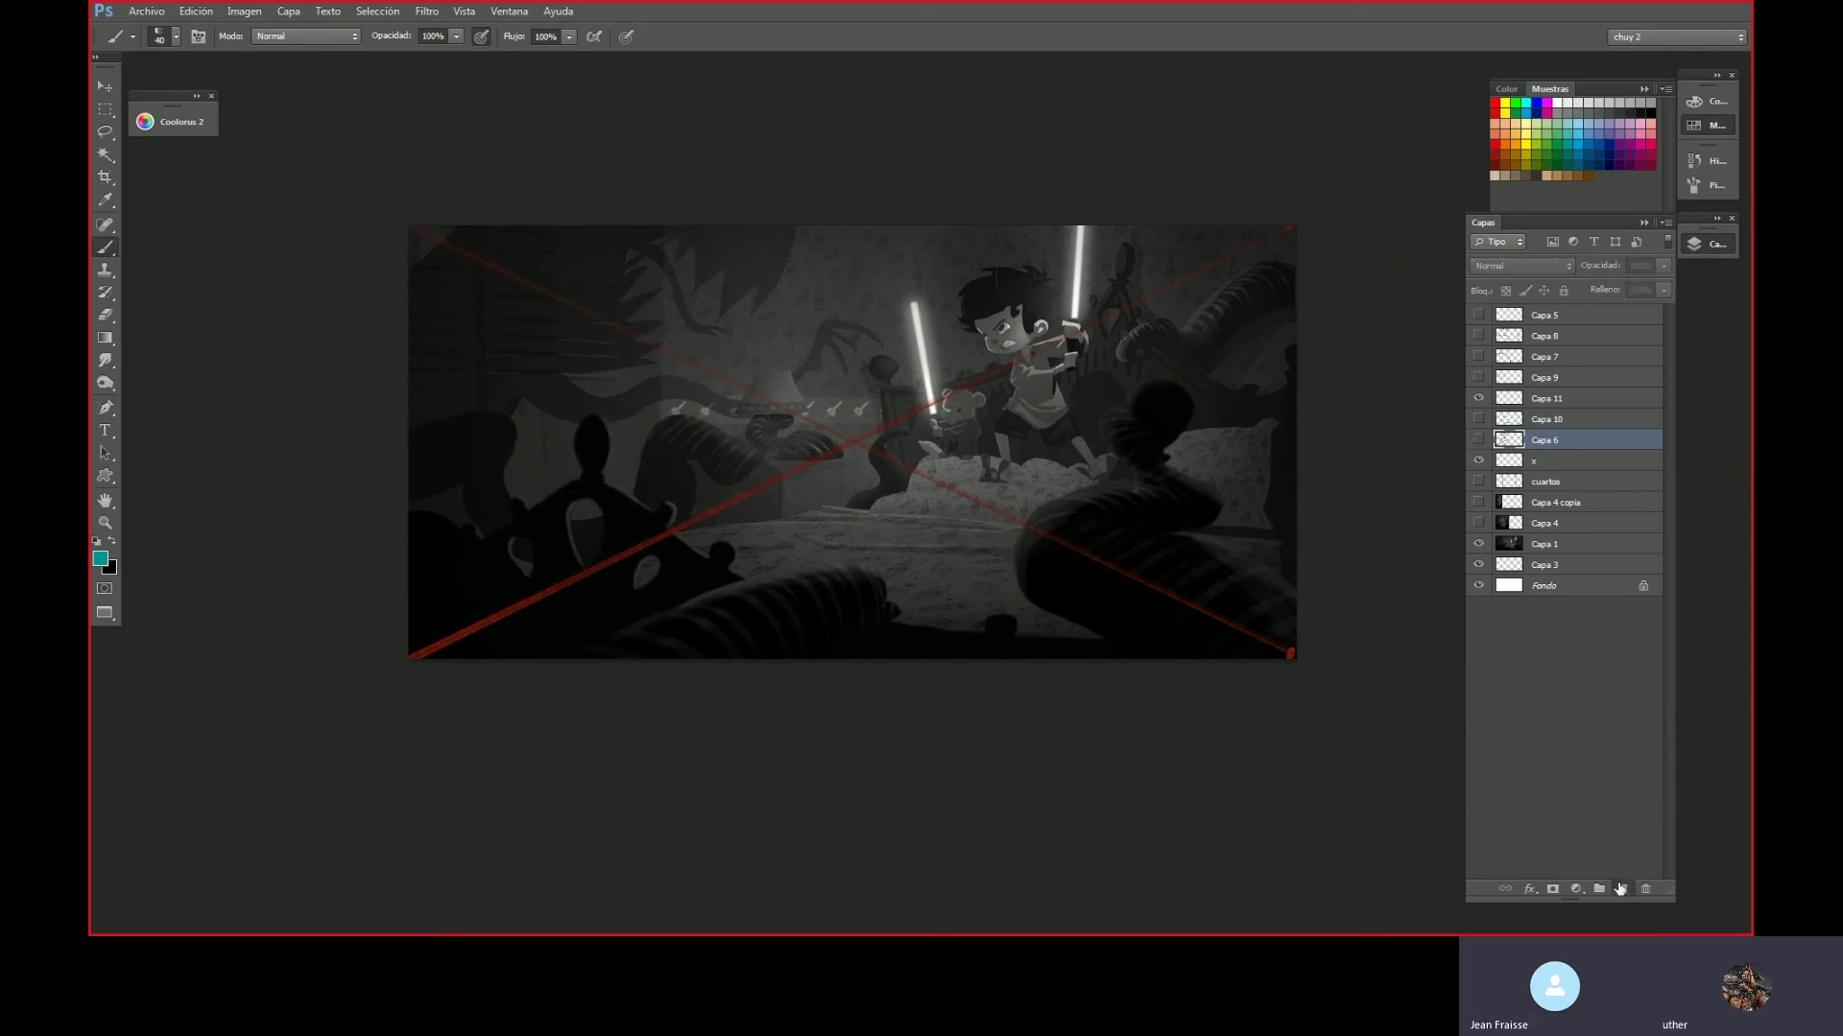
- Add a new layer, sketch crossing teal strokes down through the upper-left leaves, undo the long diagonal one and hide the layer
{"action": "left_click", "coordinate": [1620, 888]}
{"action": "mouse_move", "coordinate": [648, 338]}
{"action": "left_mouse_down"}
{"action": "mouse_move", "coordinate": [637, 279]}
{"action": "mouse_move", "coordinate": [576, 203]}
{"action": "mouse_move", "coordinate": [751, 395]}
{"action": "left_mouse_up"}
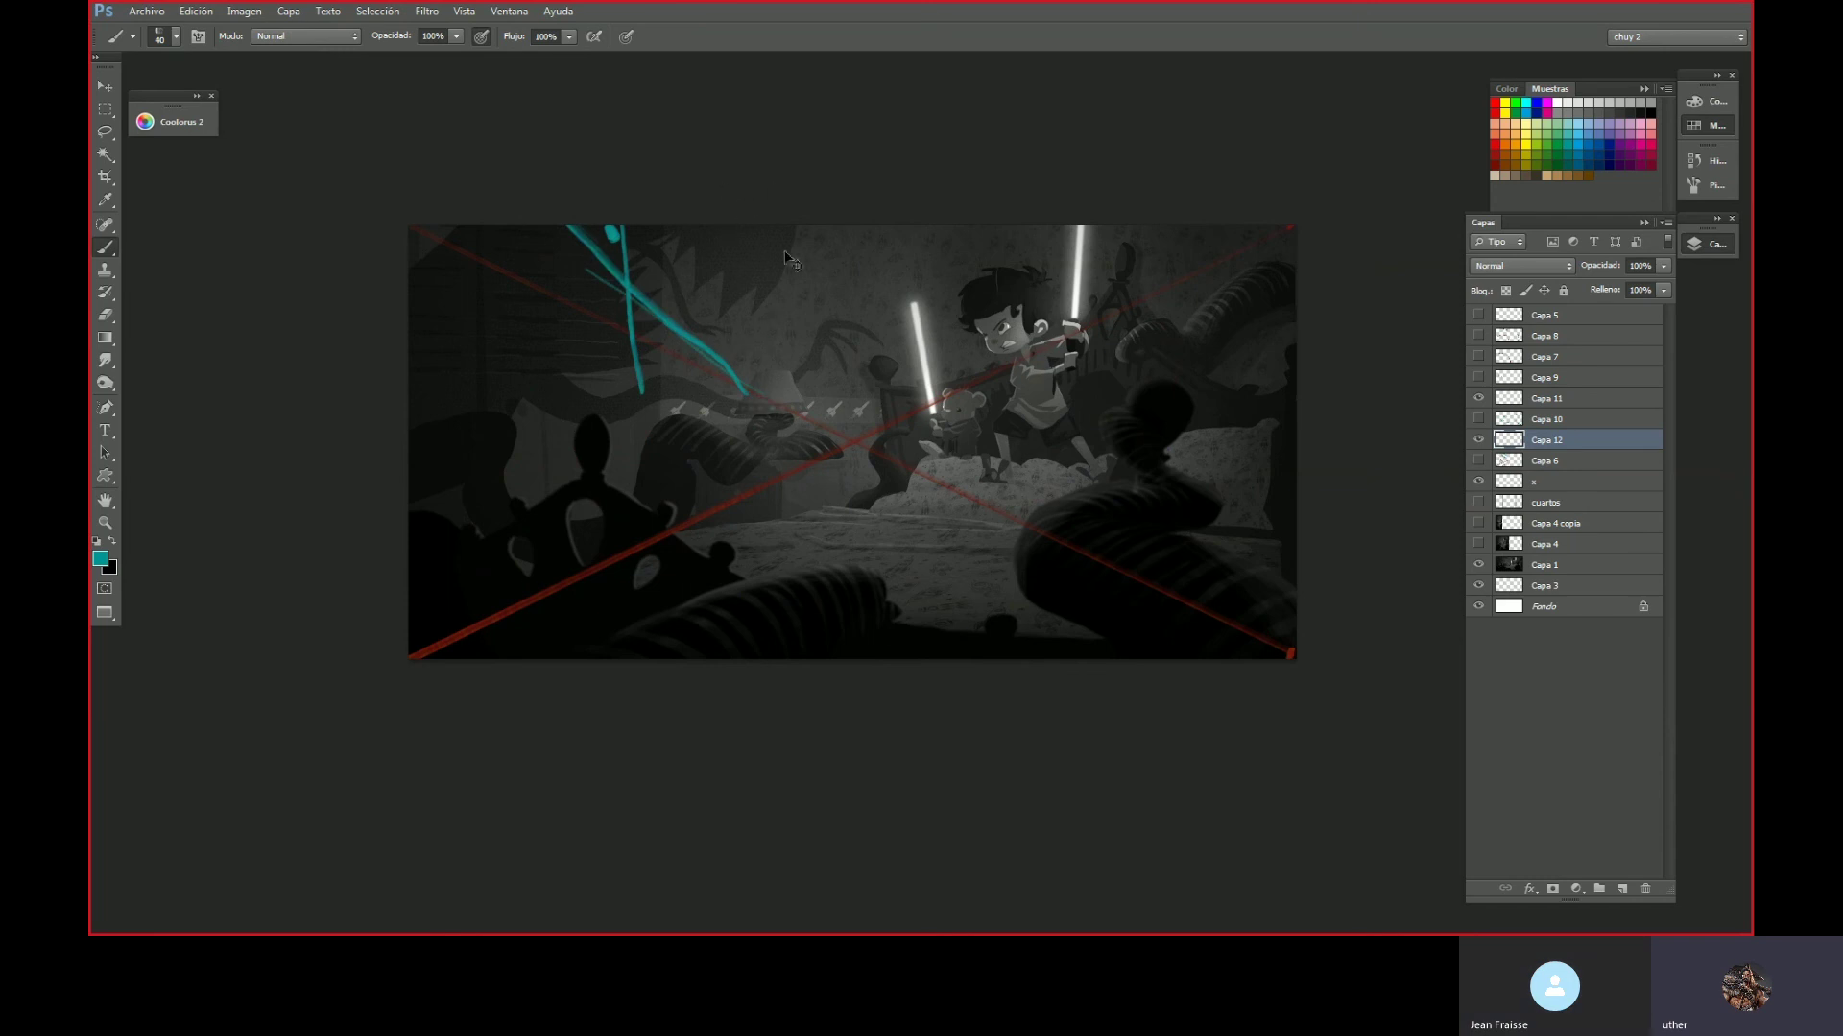
{"action": "key", "text": "ctrl+alt+z"}
{"action": "key", "text": "ctrl+alt+z"}
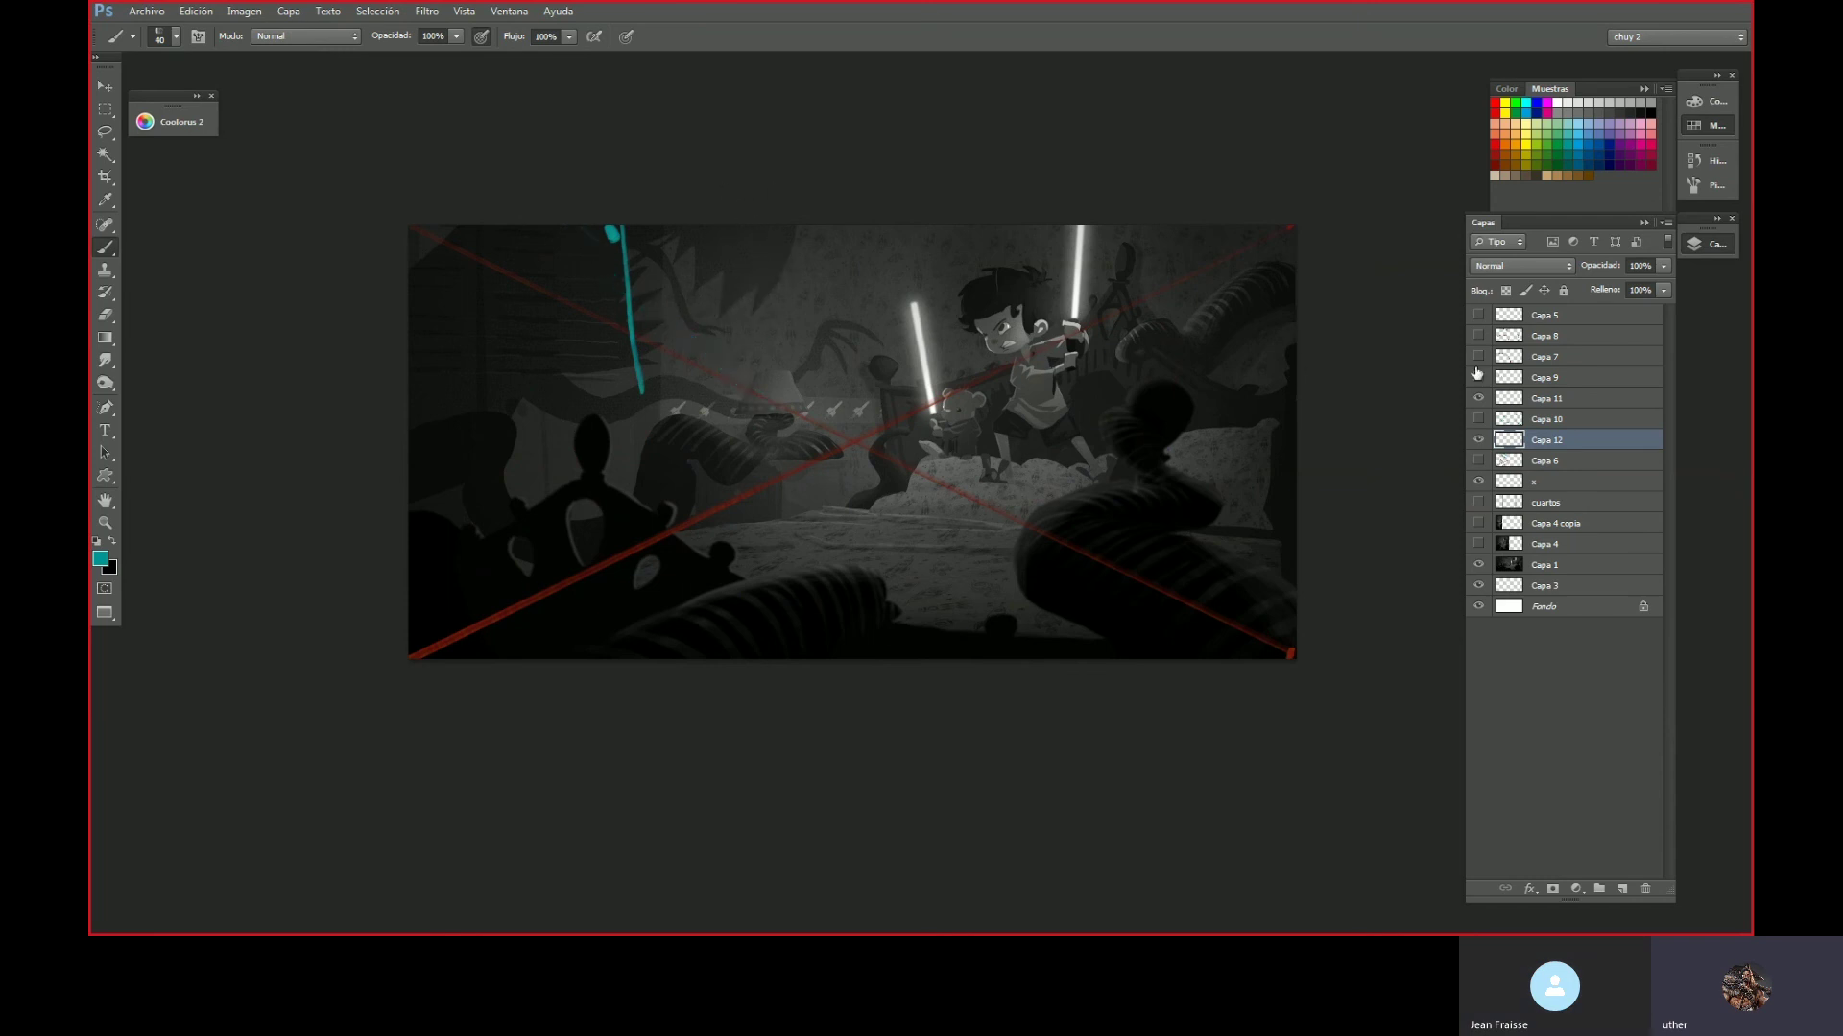
{"action": "left_click", "coordinate": [1478, 441]}
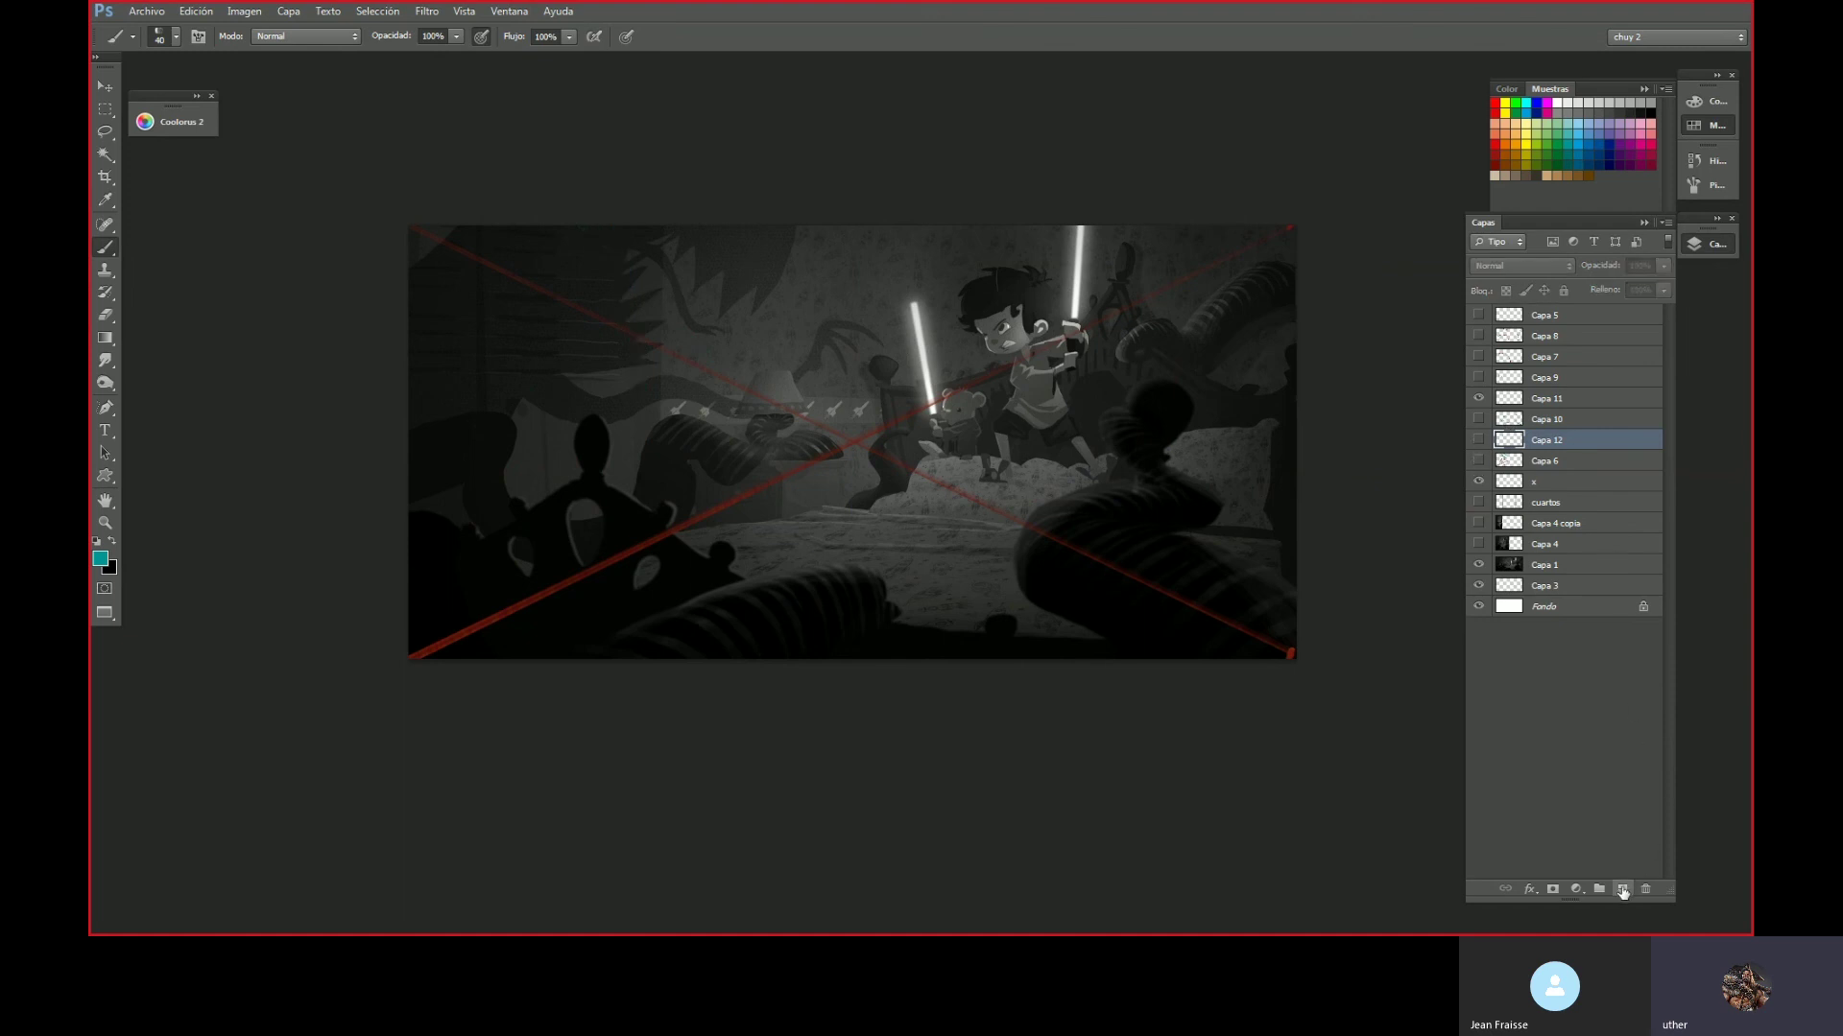
- Add another layer and paint five sweeping teal curves from the painting's edges towards the boy, with arrowheads at several ends
{"action": "left_click", "coordinate": [1622, 890]}
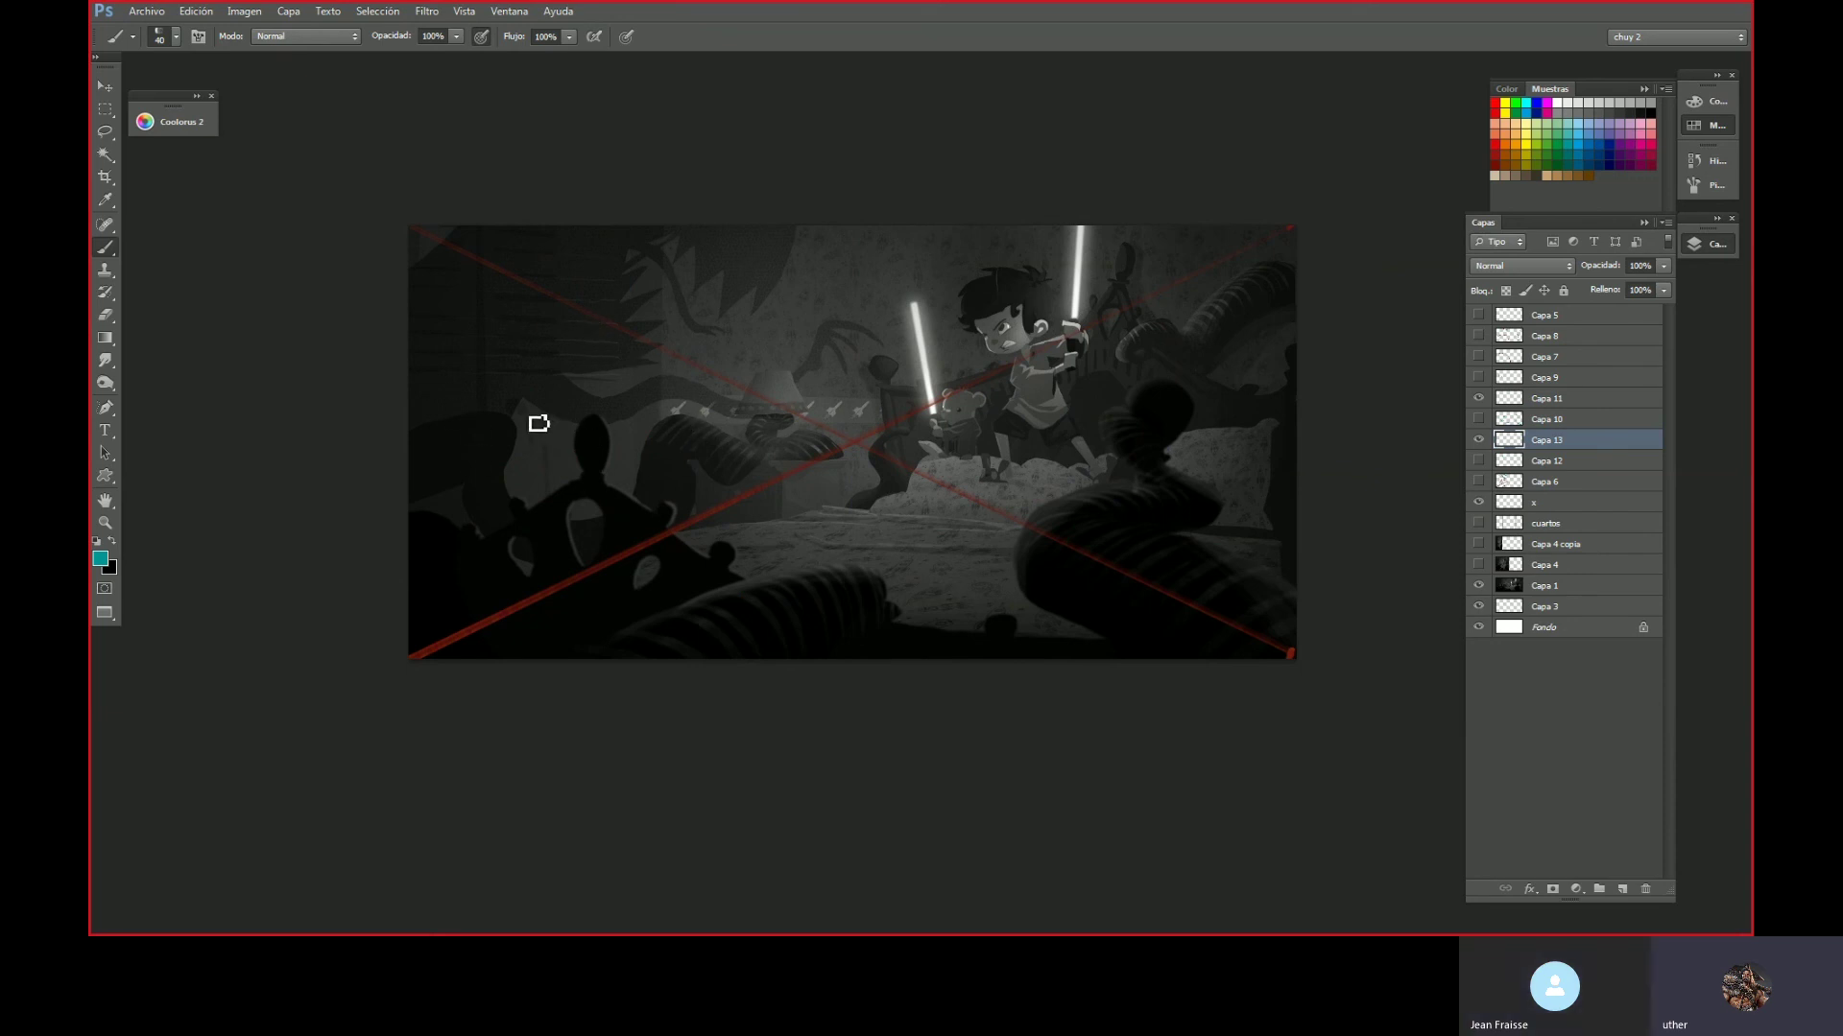
{"action": "mouse_move", "coordinate": [413, 442]}
{"action": "left_mouse_down"}
{"action": "mouse_move", "coordinate": [889, 416]}
{"action": "mouse_move", "coordinate": [975, 391]}
{"action": "mouse_move", "coordinate": [979, 369]}
{"action": "left_mouse_up"}
{"action": "mouse_move", "coordinate": [1142, 659]}
{"action": "left_mouse_down"}
{"action": "mouse_move", "coordinate": [1210, 535]}
{"action": "mouse_move", "coordinate": [1143, 416]}
{"action": "left_mouse_up"}
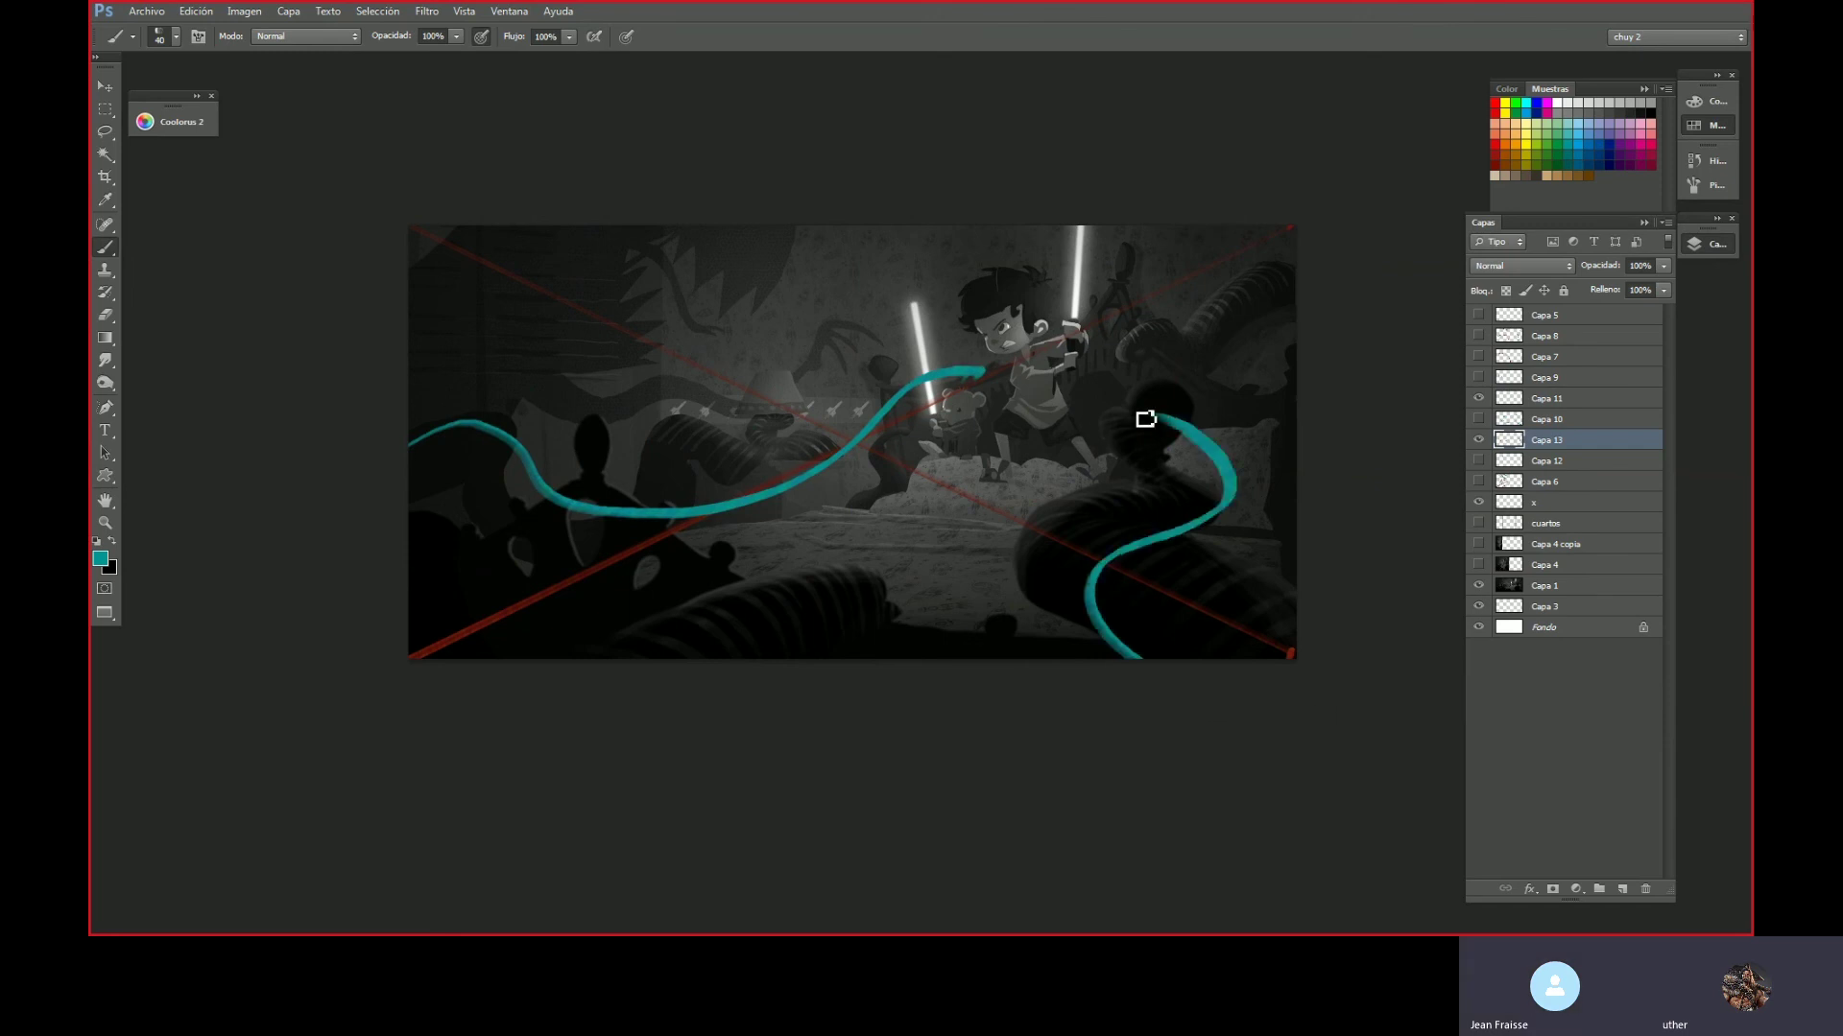
{"action": "mouse_move", "coordinate": [619, 755]}
{"action": "left_mouse_down"}
{"action": "mouse_move", "coordinate": [721, 638]}
{"action": "mouse_move", "coordinate": [979, 470]}
{"action": "left_mouse_up"}
{"action": "mouse_move", "coordinate": [1291, 258]}
{"action": "left_mouse_down"}
{"action": "mouse_move", "coordinate": [1188, 351]}
{"action": "mouse_move", "coordinate": [1085, 317]}
{"action": "left_mouse_up"}
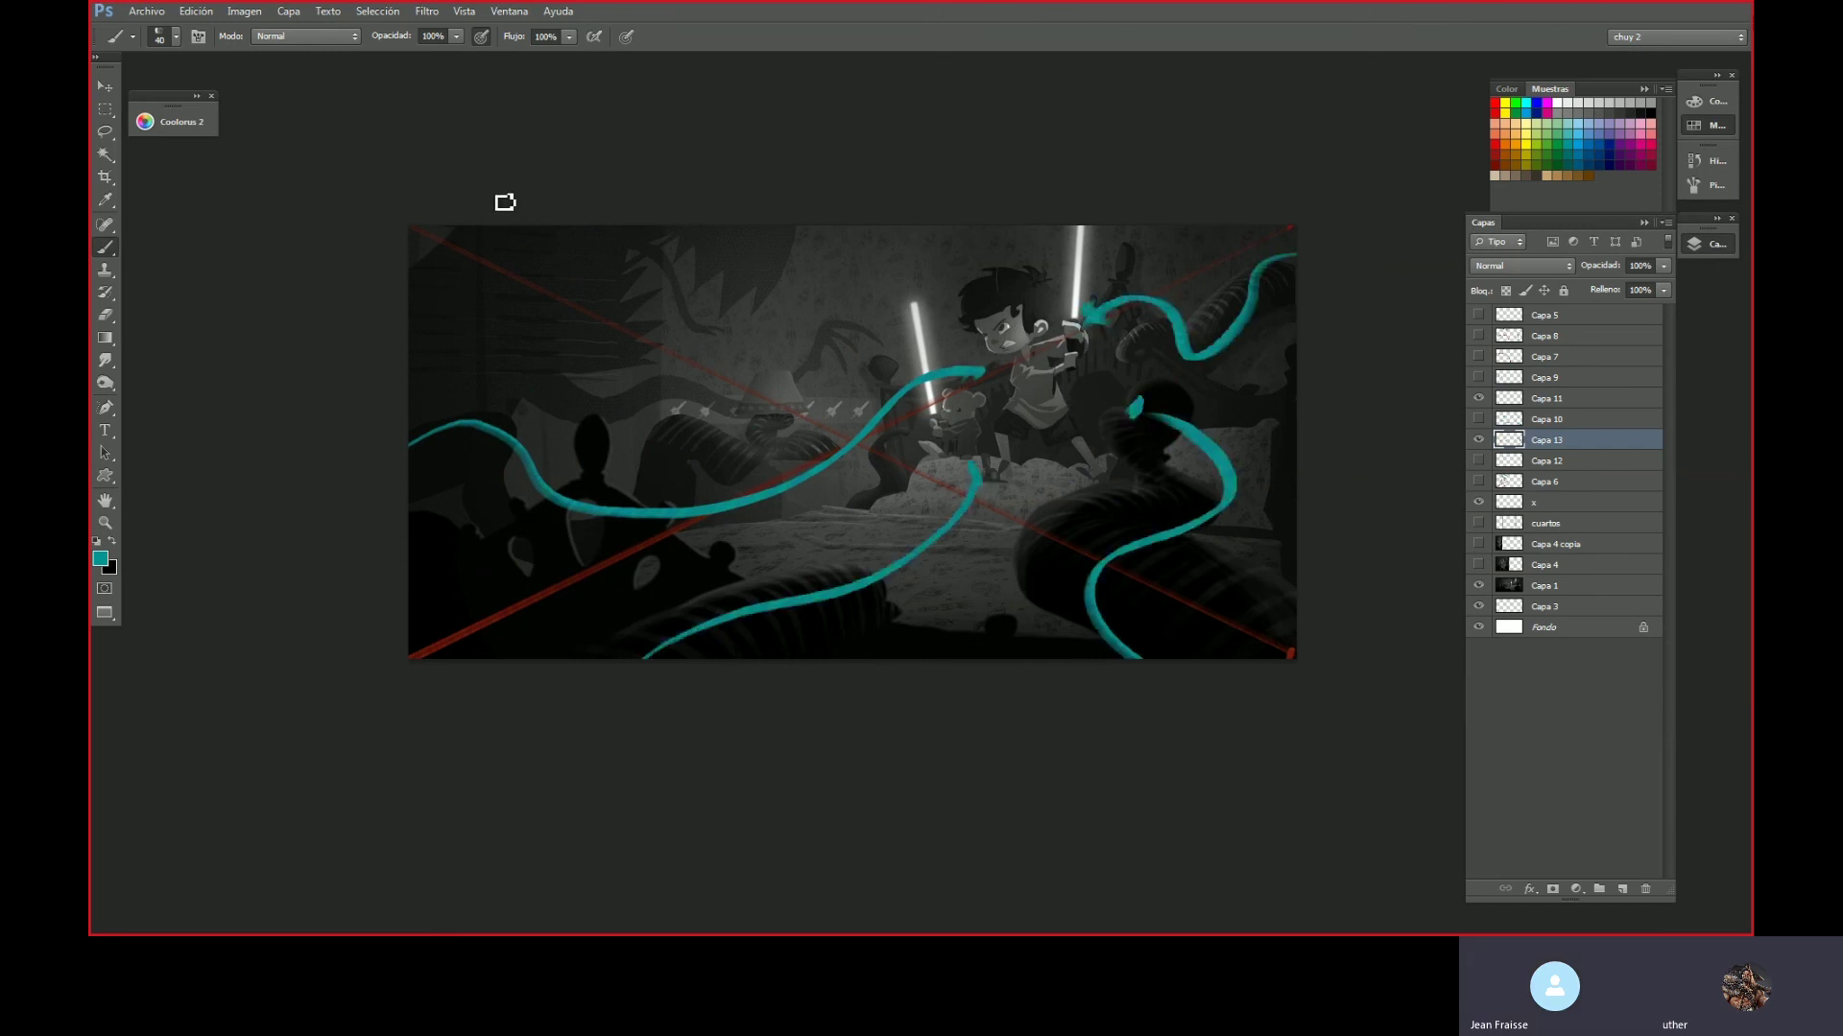
{"action": "mouse_move", "coordinate": [536, 110]}
{"action": "left_mouse_down"}
{"action": "mouse_move", "coordinate": [838, 344]}
{"action": "mouse_move", "coordinate": [918, 338]}
{"action": "mouse_move", "coordinate": [878, 326]}
{"action": "left_mouse_up"}
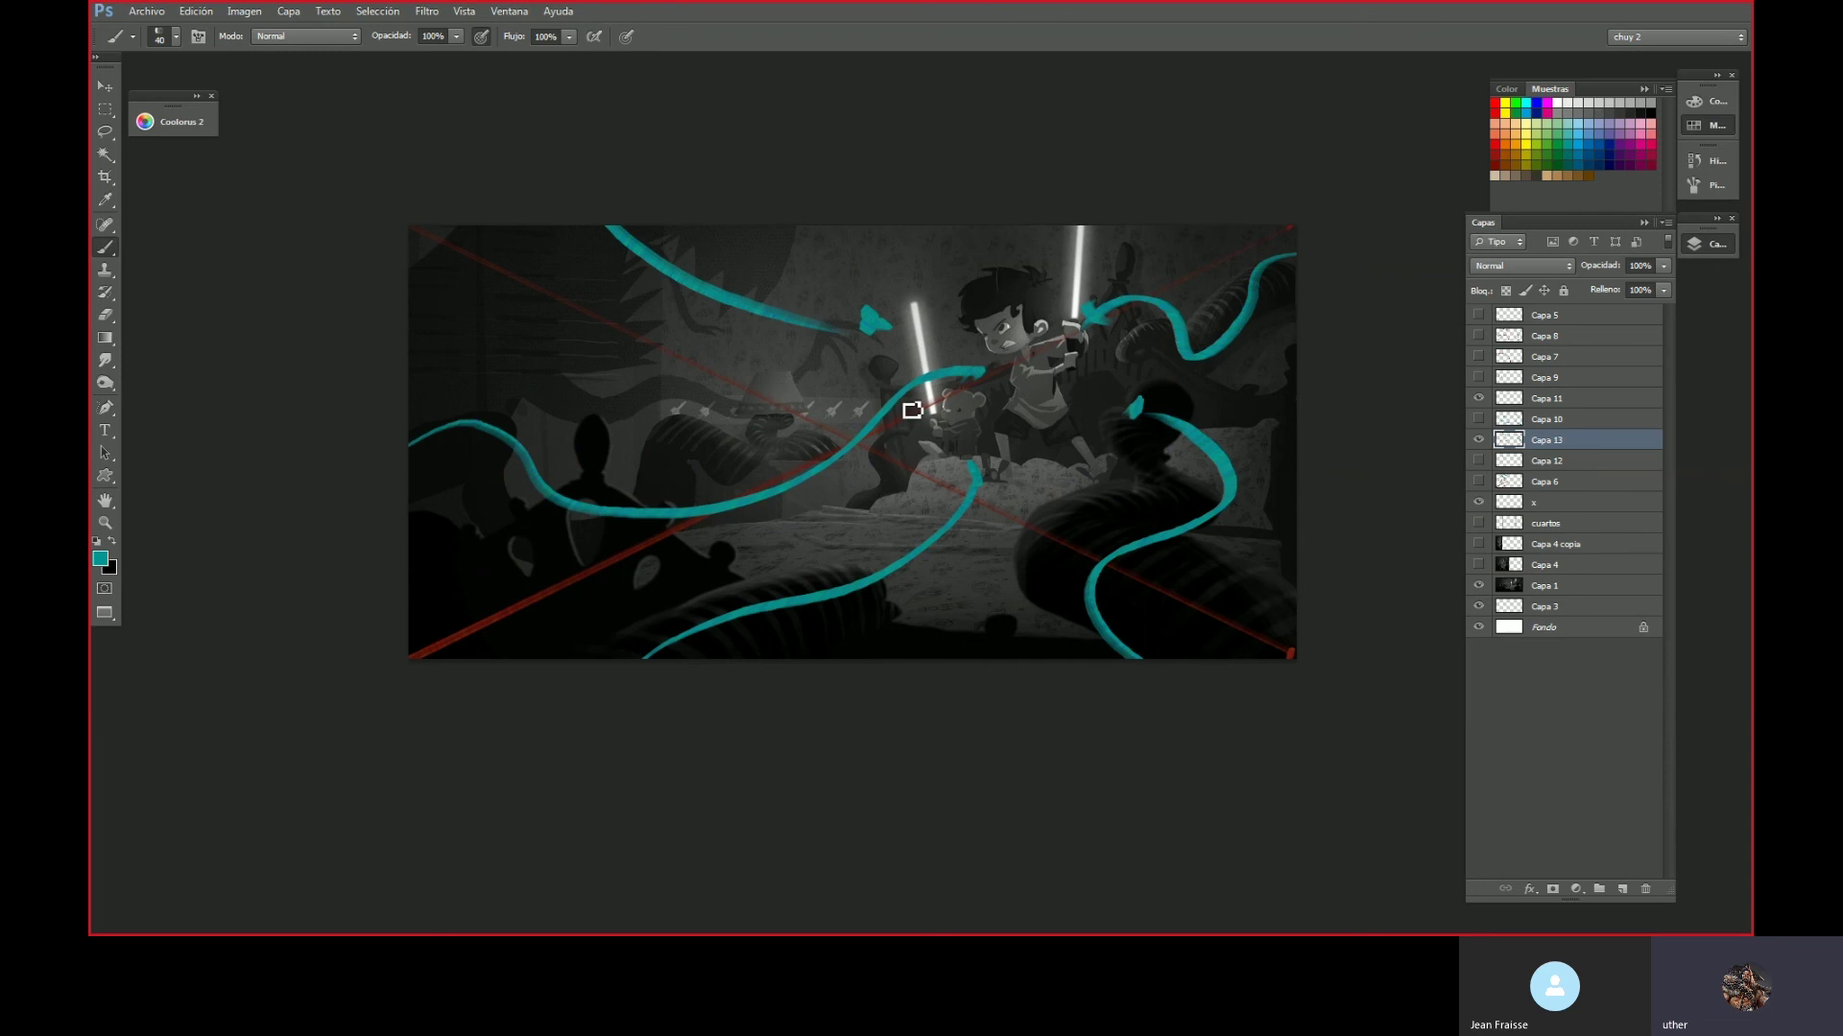
- Undo the extra stroke over the left-hand curve, then hide the teal curves on Capa 13 and the red diagonals layer
{"action": "mouse_move", "coordinate": [666, 515]}
{"action": "left_mouse_down"}
{"action": "mouse_move", "coordinate": [360, 382]}
{"action": "mouse_move", "coordinate": [555, 461]}
{"action": "mouse_move", "coordinate": [774, 461]}
{"action": "left_mouse_up"}
{"action": "key", "text": "ctrl+z"}
{"action": "left_click", "coordinate": [1478, 440]}
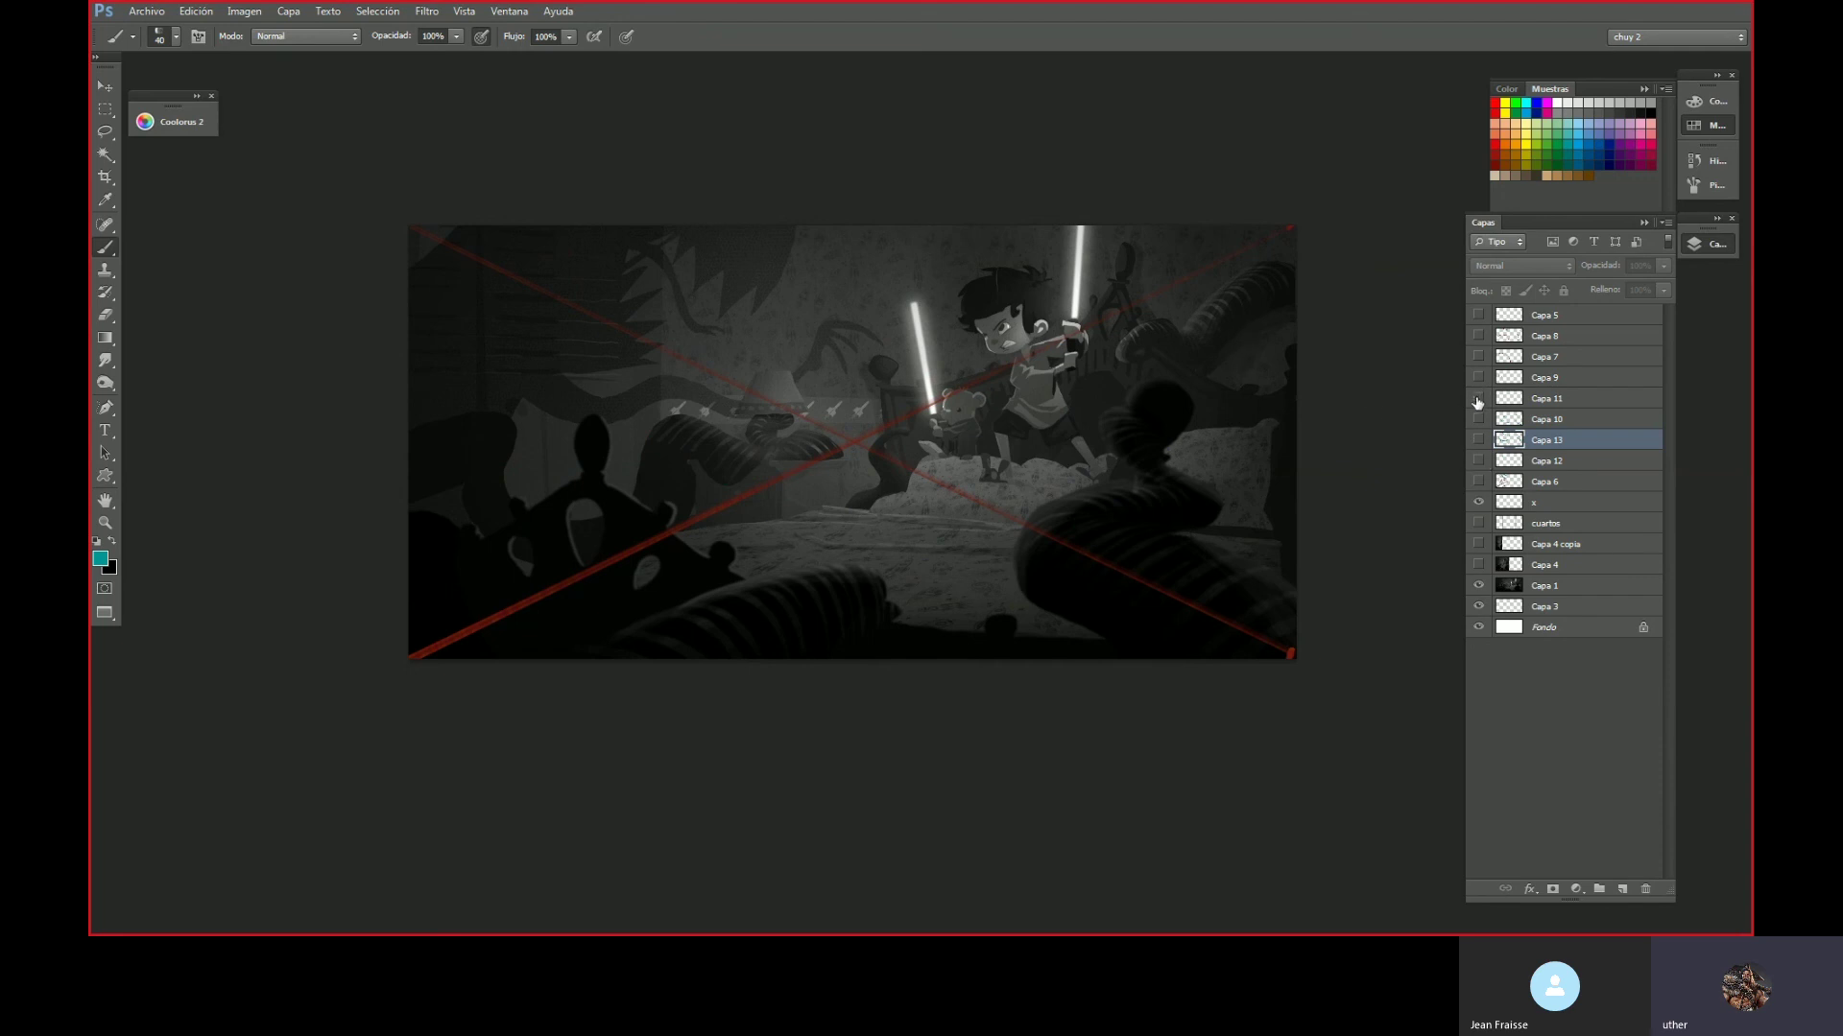
{"action": "left_click", "coordinate": [1479, 502]}
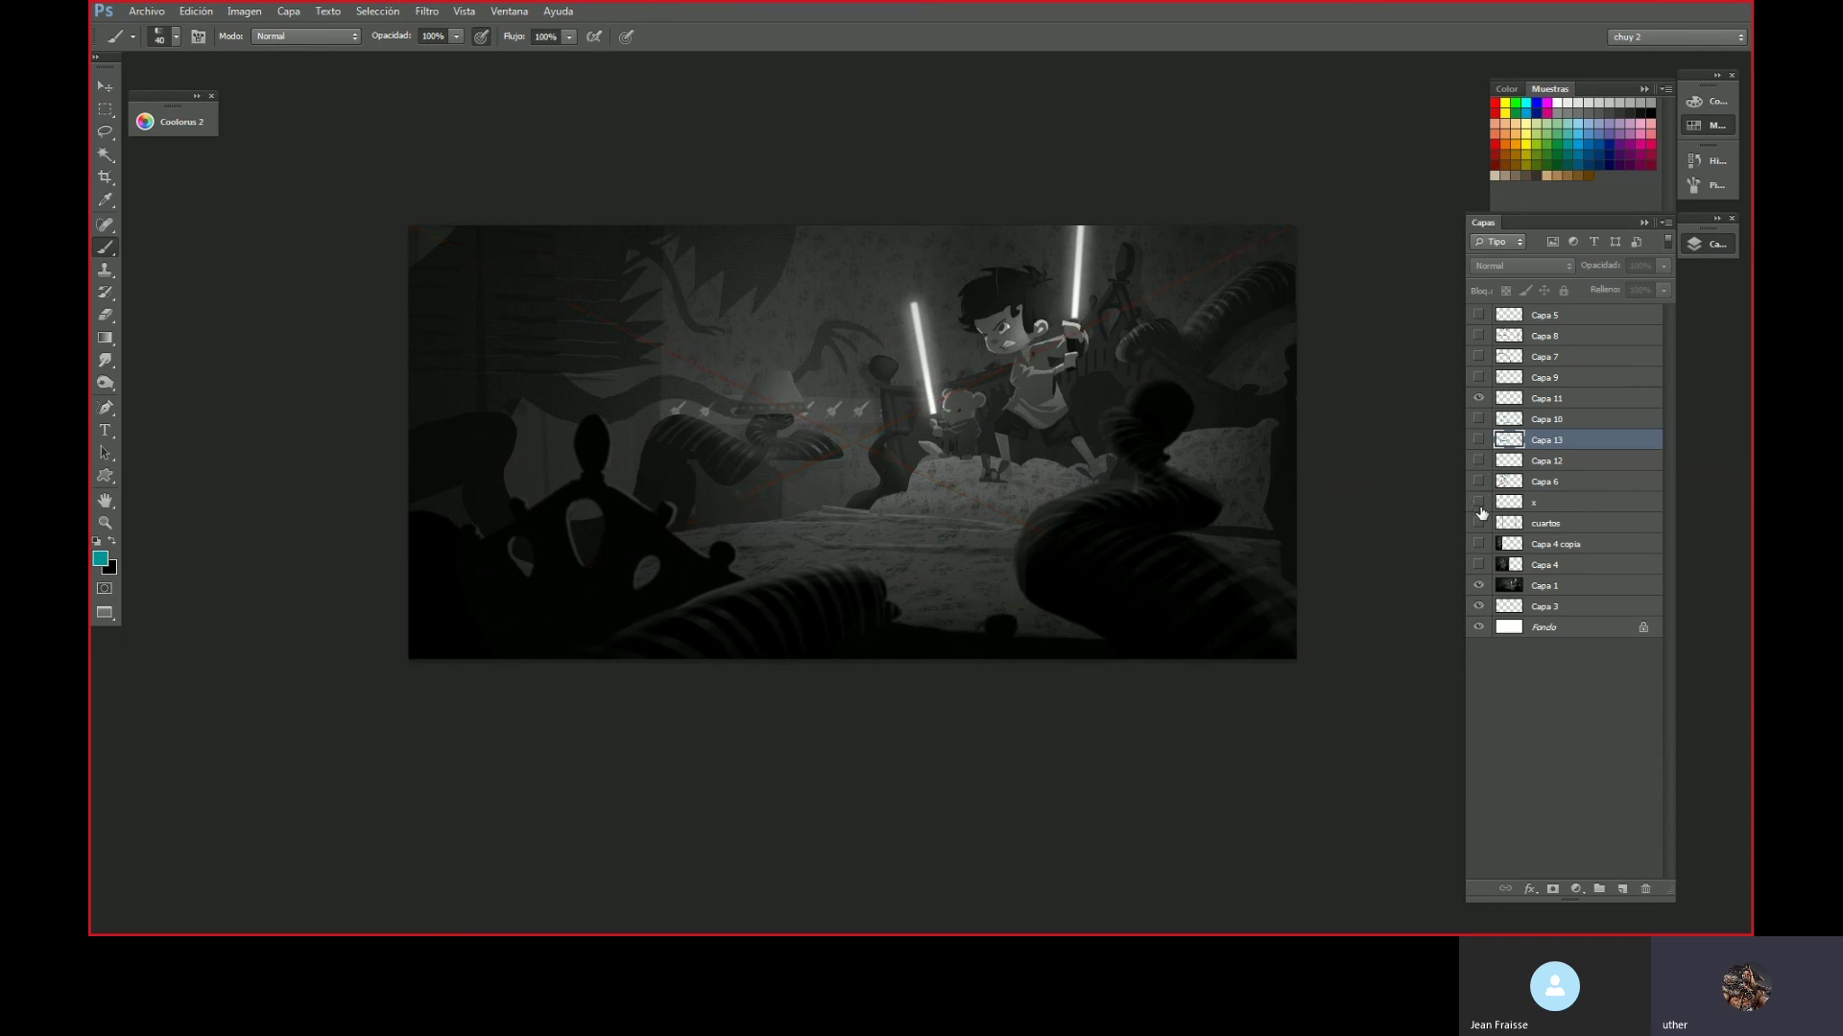